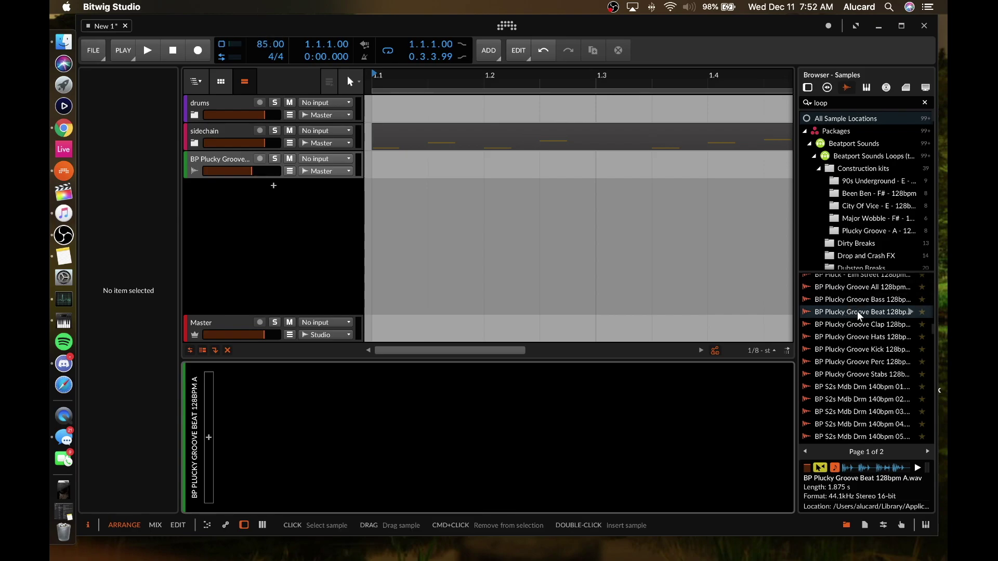
Step: Place the BP Plucky Groove Beat 128bpm loop at 1.1 on its audio track and select the clip
{"action": "left_click_drag", "start_coordinate": [881, 310], "coordinate": [368, 167]}
{"action": "scroll", "coordinate": [401, 164], "scroll_direction": "down", "scroll_amount": 5}
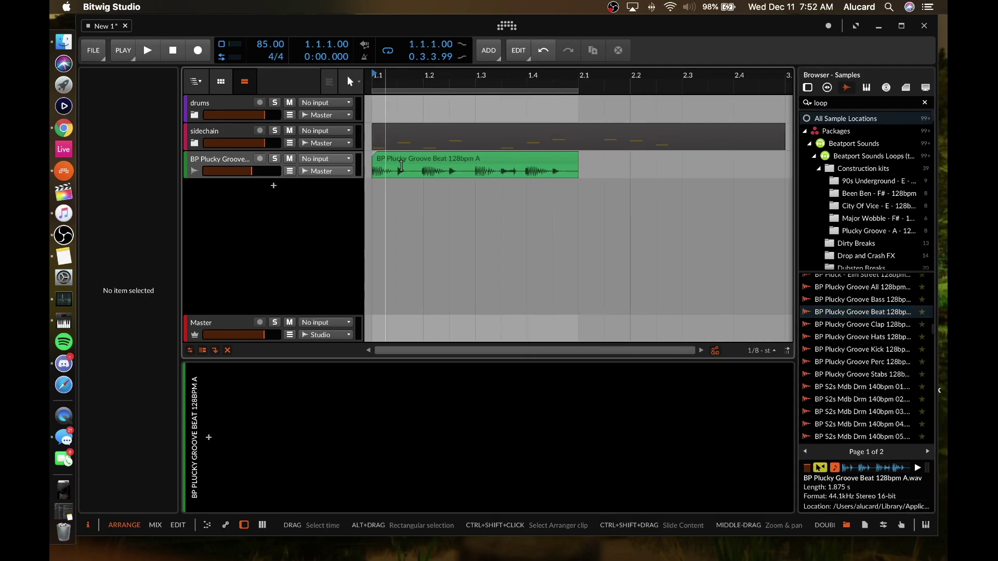
{"action": "left_click", "coordinate": [528, 170]}
{"action": "scroll", "coordinate": [400, 170], "scroll_direction": "up", "scroll_amount": 2}
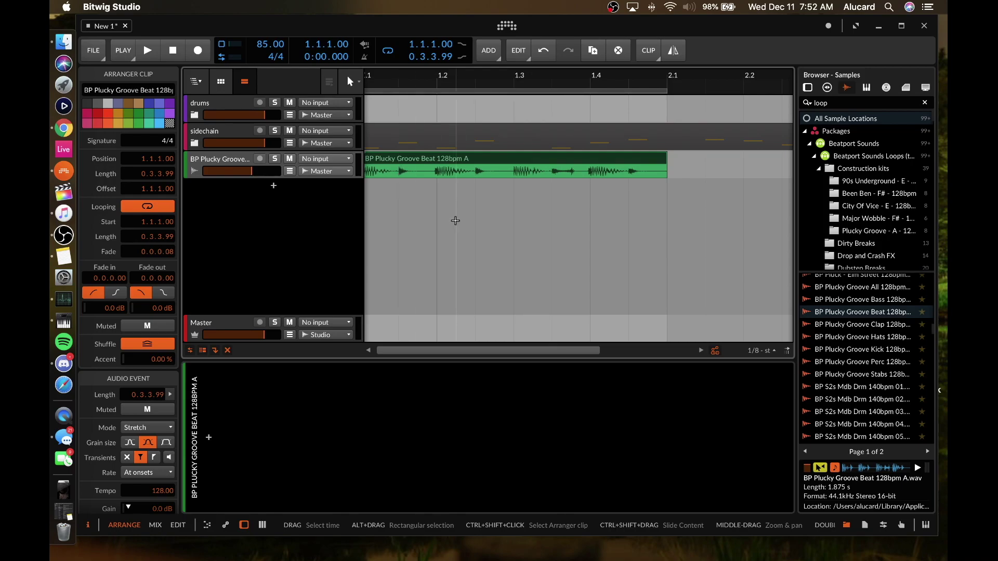
{"action": "scroll", "coordinate": [399, 170], "scroll_direction": "down", "scroll_amount": 1}
{"action": "scroll", "coordinate": [421, 170], "scroll_direction": "up", "scroll_amount": 2}
{"action": "scroll", "coordinate": [420, 170], "scroll_direction": "left", "scroll_amount": 1}
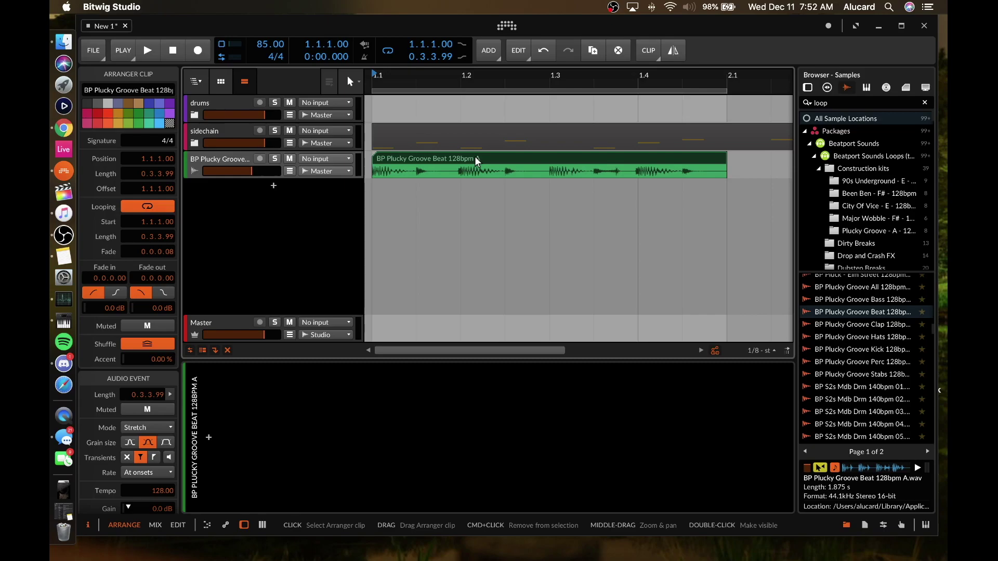
Step: Play the arrangement from the start to audition the loop, stop playback, and reselect the loop clip
{"action": "key", "text": "space"}
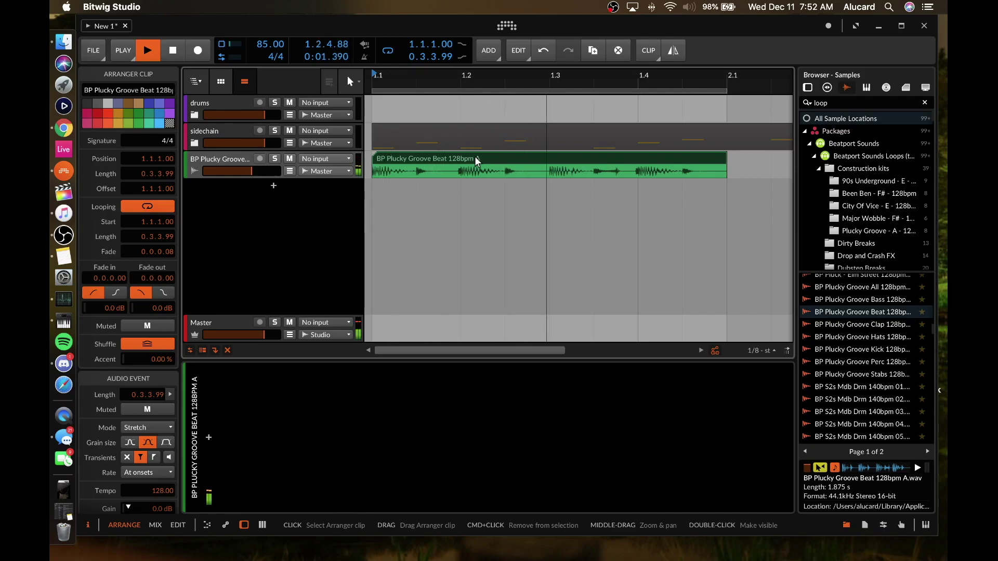
{"action": "key", "text": "space"}
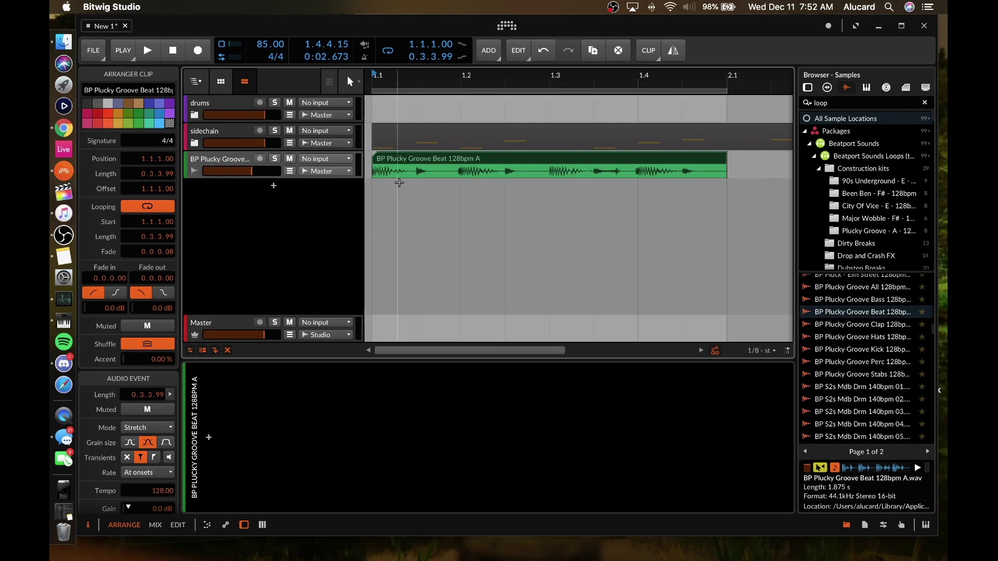
{"action": "left_click", "coordinate": [425, 158]}
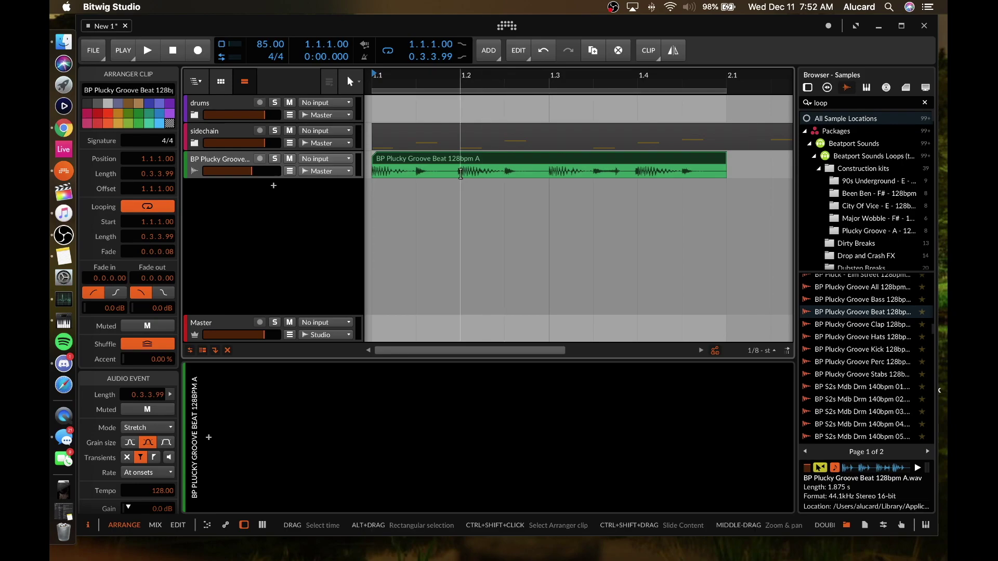
Step: Split the Plucky Groove loop clip into four one-beat slices at 1.2, 1.3 and 1.4
{"action": "left_click", "coordinate": [461, 172]}
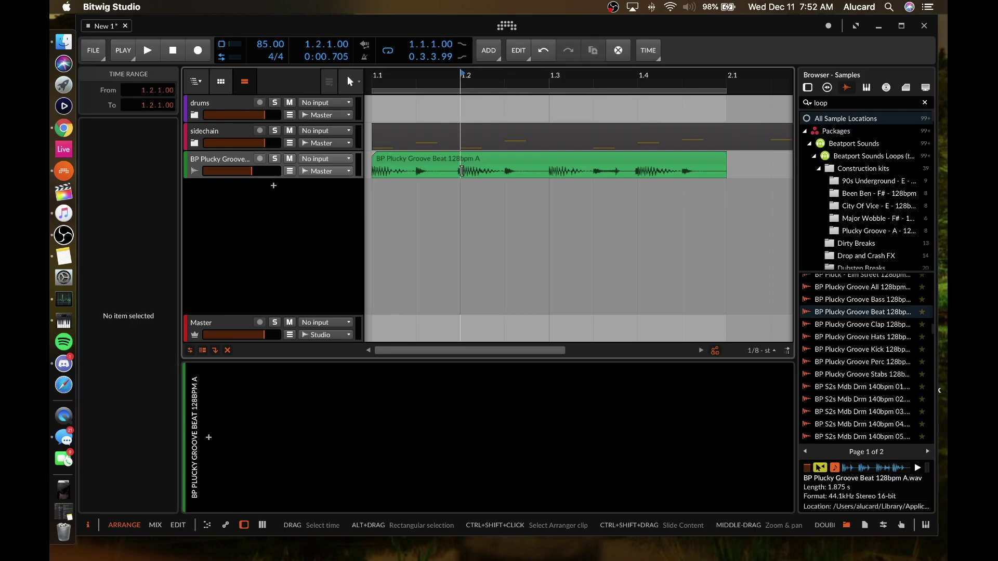
{"action": "key", "text": "super+e"}
{"action": "left_click", "coordinate": [550, 172]}
{"action": "key", "text": "super+e"}
{"action": "left_click", "coordinate": [638, 172]}
{"action": "key", "text": "super+e"}
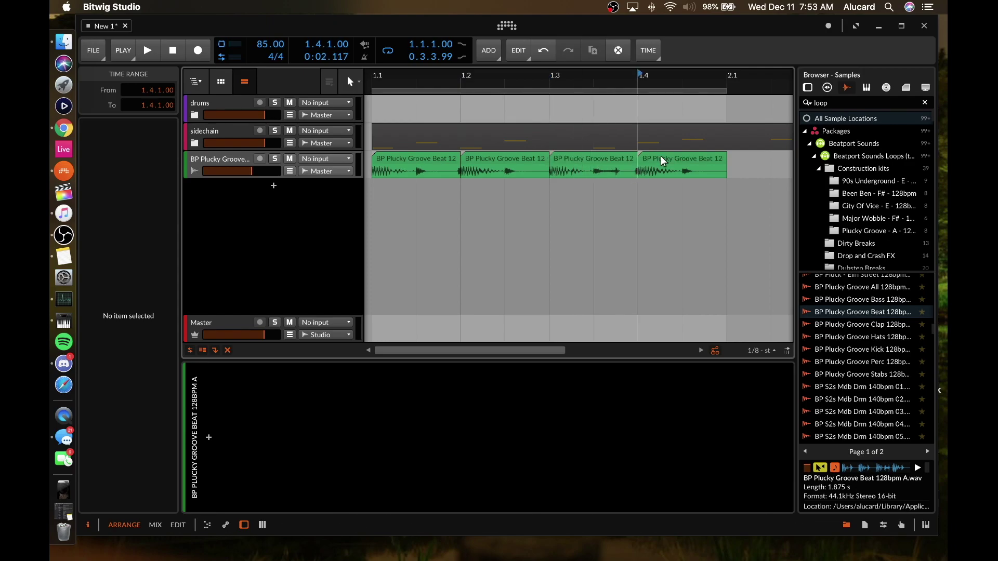
Step: Duplicate the slice at 1.4 so that a copy sits at 2.1, and cut the original slice
{"action": "left_click", "coordinate": [661, 155]}
{"action": "key", "text": "super+d"}
{"action": "left_click", "coordinate": [661, 156]}
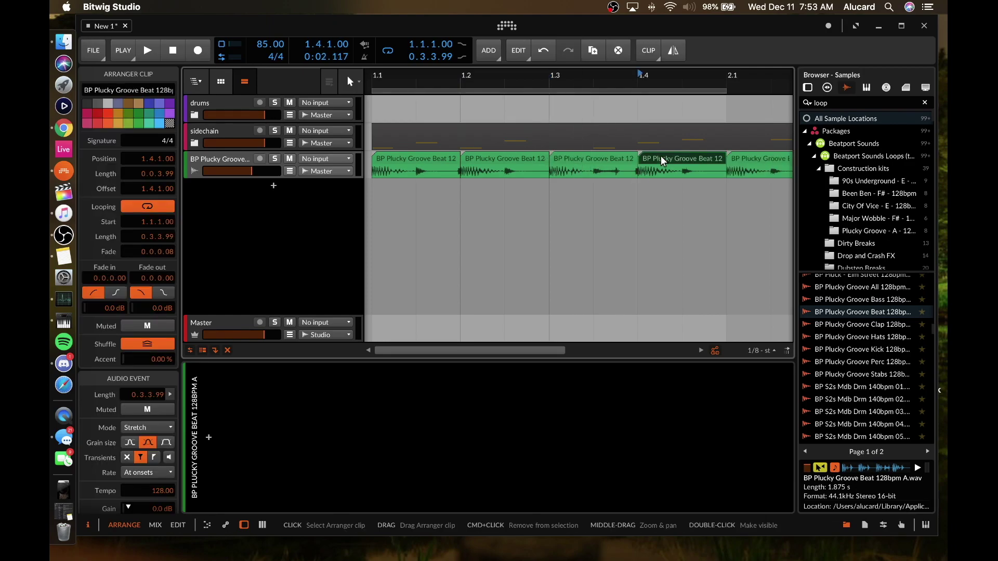
{"action": "key", "text": "super+x"}
{"action": "left_click", "coordinate": [612, 159]}
{"action": "key", "text": "super+s"}
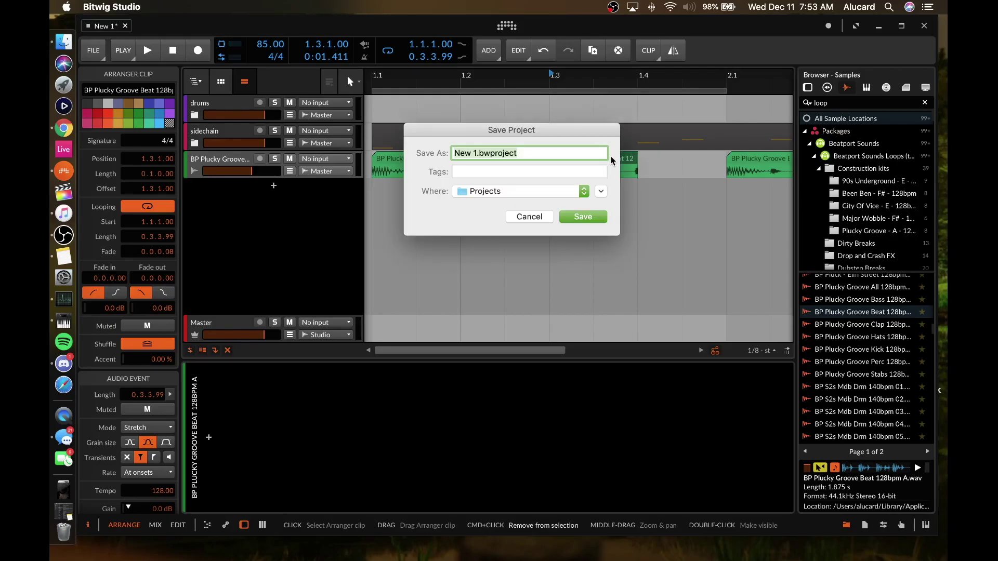
{"action": "left_click", "coordinate": [529, 216]}
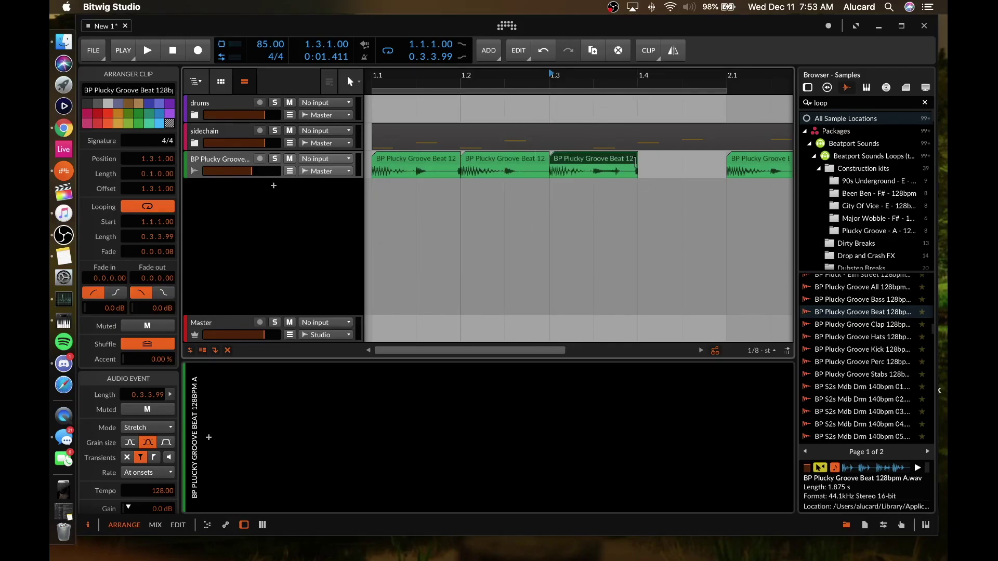
{"action": "mouse_move", "coordinate": [635, 159]}
{"action": "left_mouse_down"}
{"action": "mouse_move", "coordinate": [727, 159]}
{"action": "mouse_move", "coordinate": [637, 153]}
{"action": "left_mouse_up"}
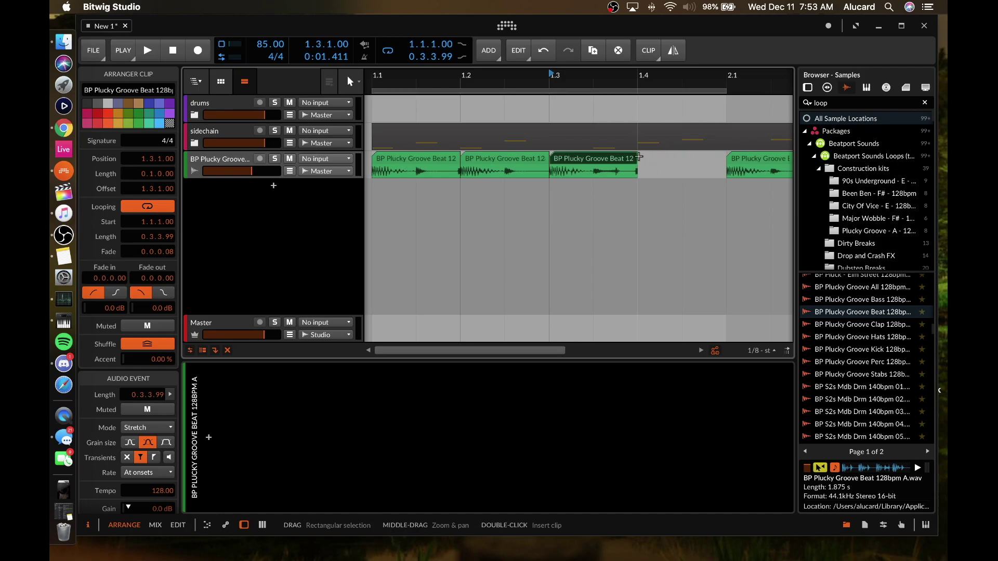
{"action": "right_click", "coordinate": [527, 157]}
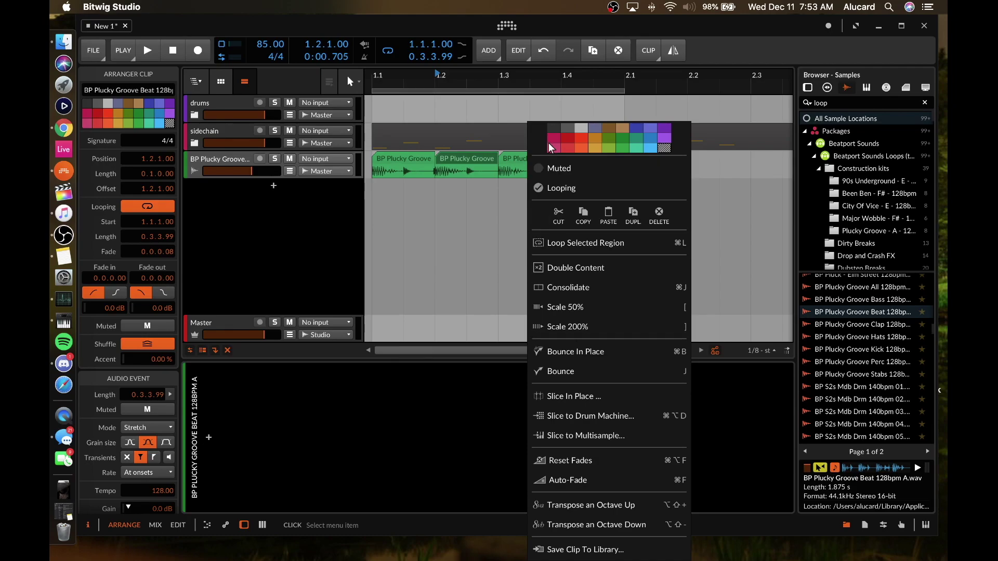
{"action": "left_click", "coordinate": [488, 196]}
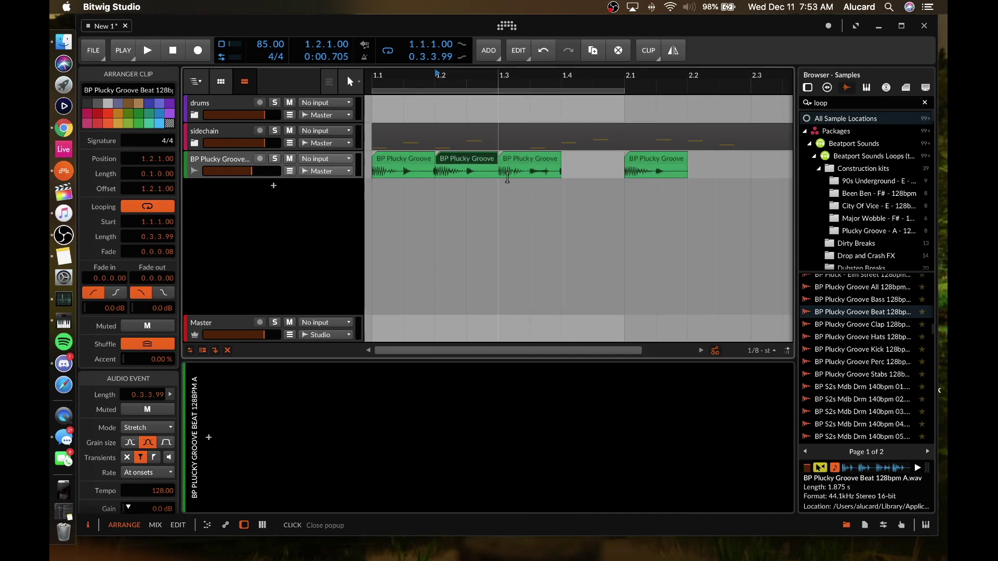
Step: Scale the slice at 1.3 to 50% and scale it back by 200%
{"action": "right_click", "coordinate": [513, 157]}
{"action": "left_click", "coordinate": [544, 307]}
{"action": "right_click", "coordinate": [519, 160]}
{"action": "left_click", "coordinate": [547, 328]}
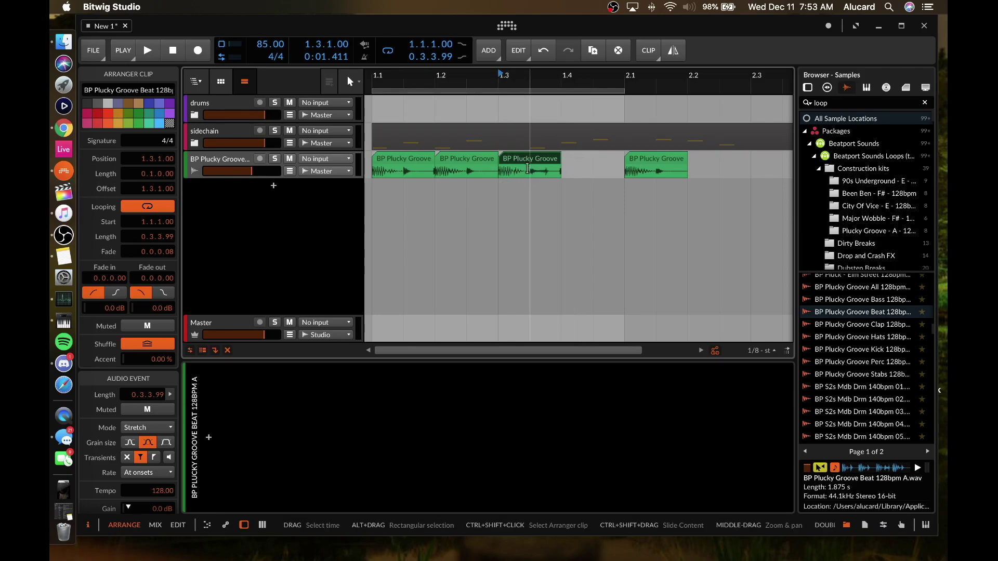
{"action": "right_click", "coordinate": [519, 155]}
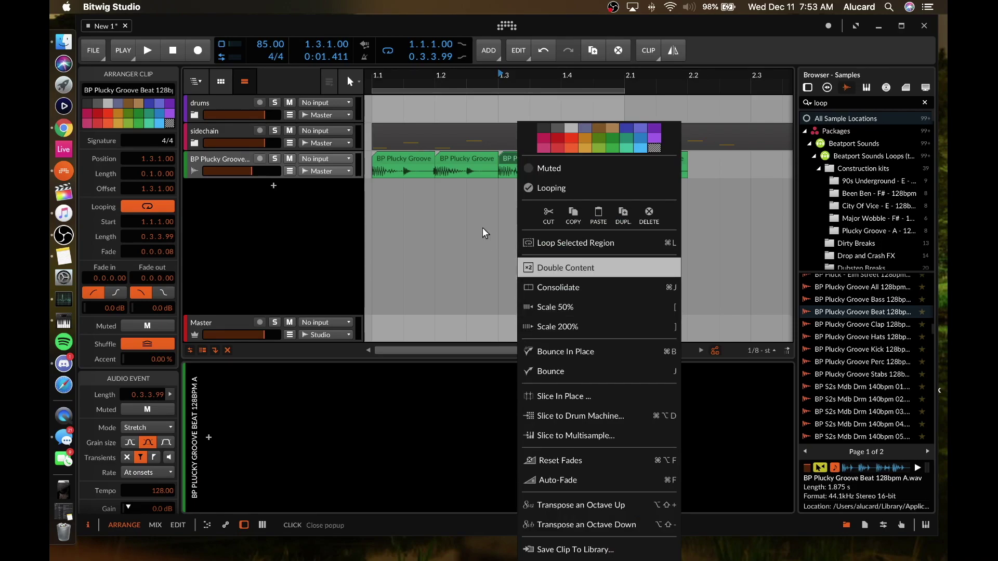
{"action": "left_click", "coordinate": [501, 161]}
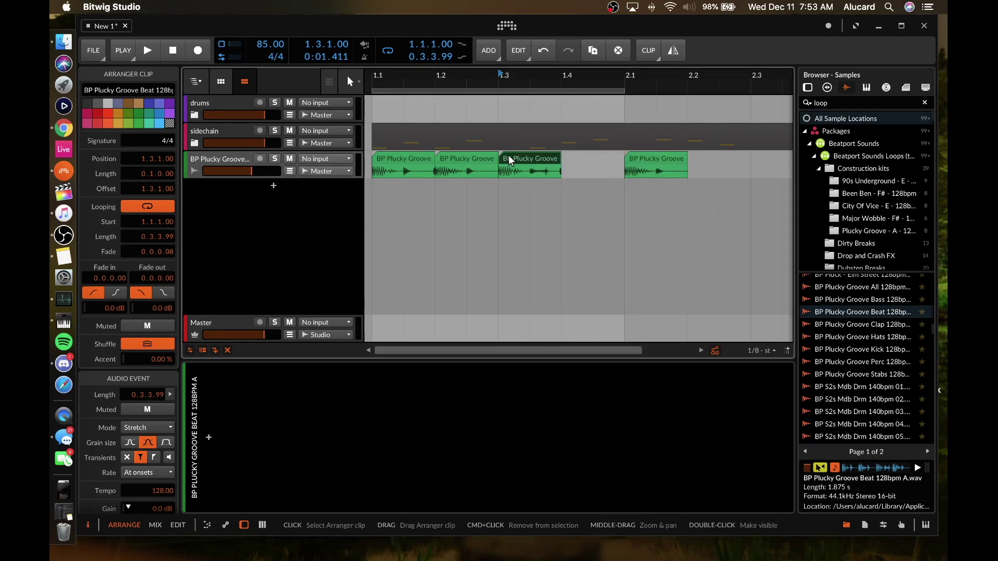
Step: Stretch the slice at 1.3 to double length so it fills the gap up to 2.1
{"action": "key", "text": "super+z"}
{"action": "key", "text": "super+shift+z"}
{"action": "key", "text": "alt+shift+s"}
{"action": "key", "text": "alt+s"}
{"action": "key", "text": "alt+s"}
{"action": "key", "text": "alt+s"}
{"action": "key", "text": "alt+s"}
{"action": "key", "text": "alt+shift+s"}
{"action": "key", "text": "alt+shift+s"}
{"action": "key", "text": "alt+shift+s"}
{"action": "key", "text": "alt+shift+s"}
{"action": "key", "text": "alt+s"}
{"action": "key", "text": "alt+s"}
{"action": "key", "text": "alt+shift+s"}
{"action": "key", "text": "super+d"}
Step: Try to reverse the first slice at 1.1
{"action": "left_click", "coordinate": [419, 157]}
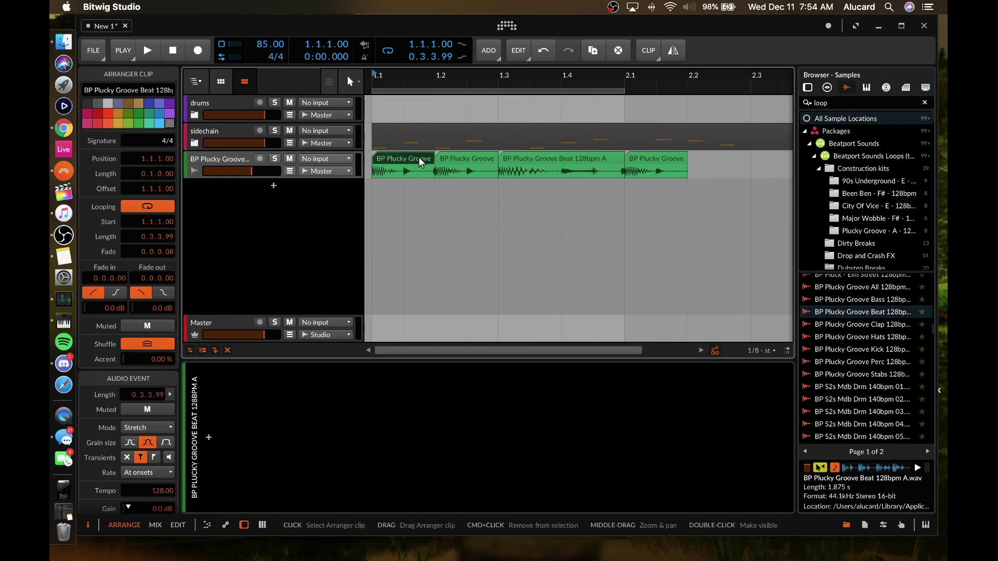
{"action": "key", "text": "alt+r"}
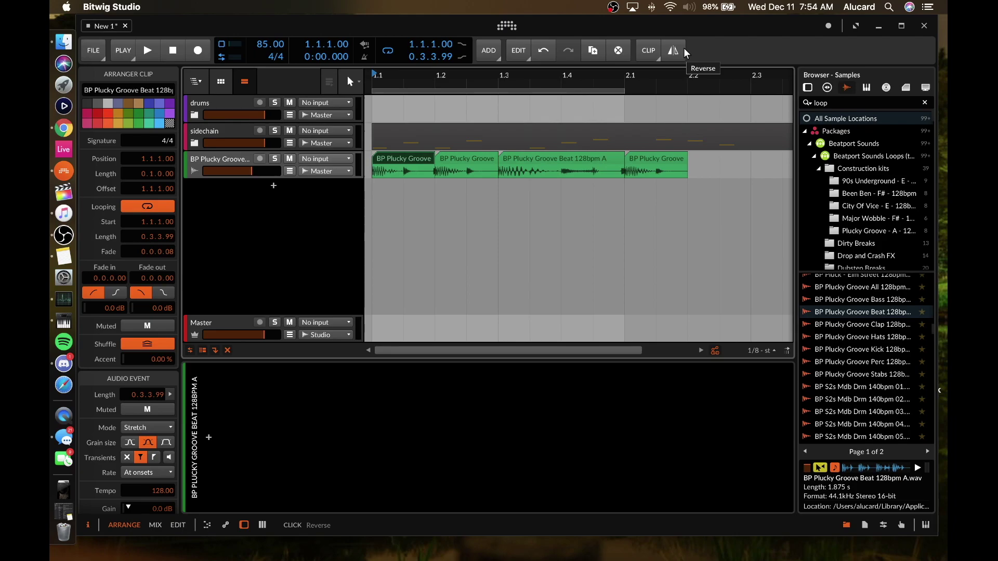
{"action": "left_click", "coordinate": [672, 48]}
{"action": "left_click", "coordinate": [657, 54]}
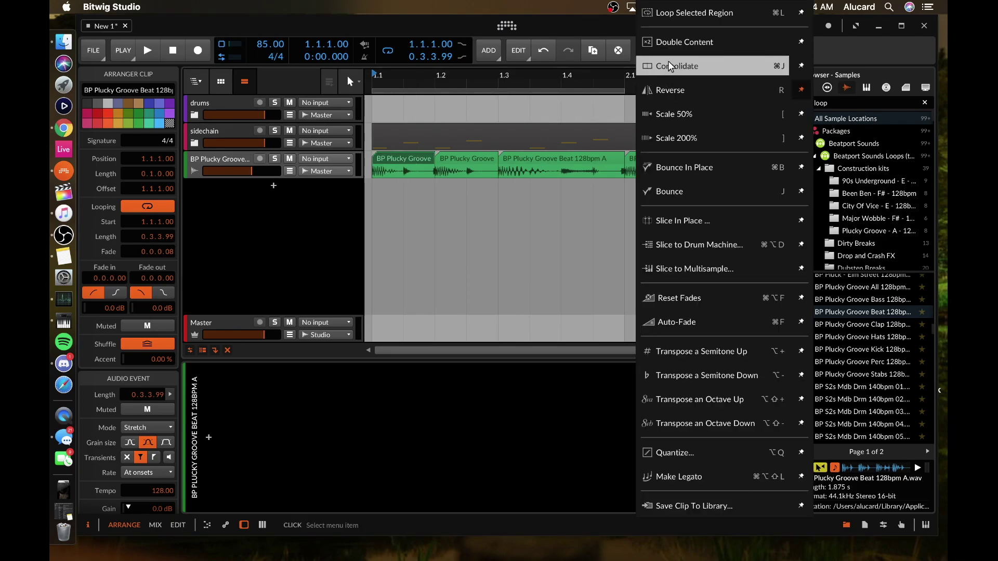
{"action": "left_click", "coordinate": [596, 74]}
{"action": "left_click", "coordinate": [645, 59]}
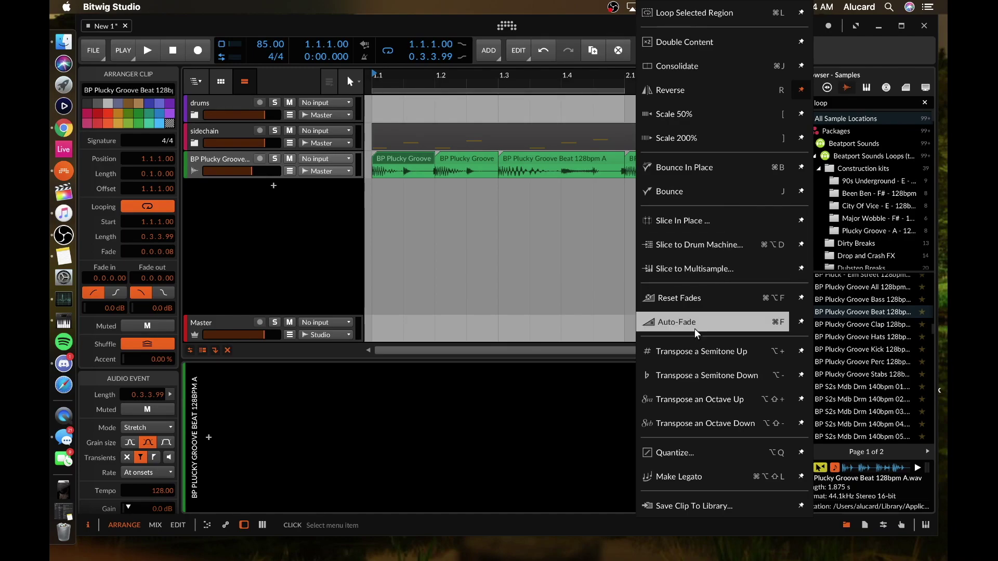
{"action": "left_click", "coordinate": [459, 157]}
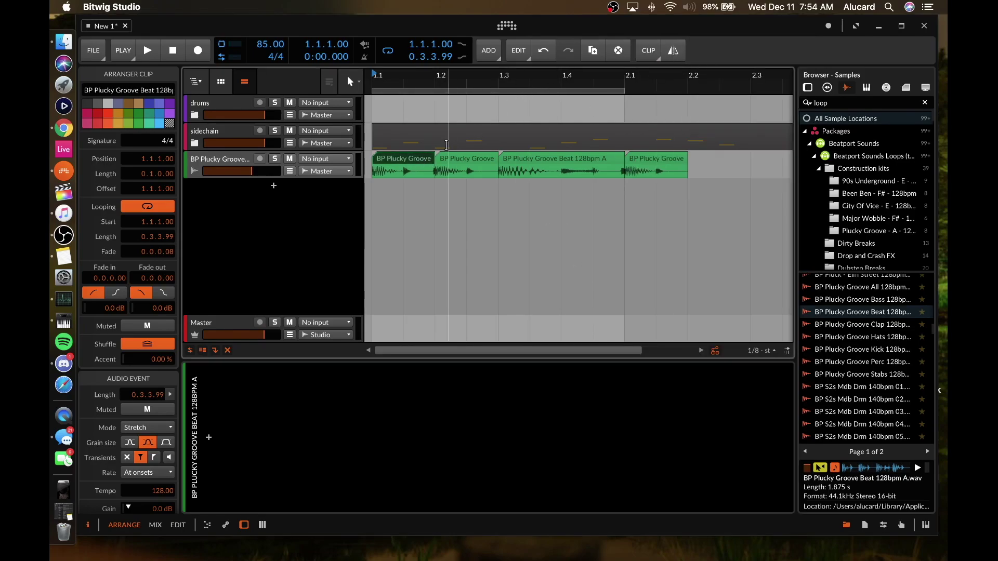
Step: Slide the audio inside the slice at 1.2 about a sixteenth later and give the first slice a fade-out of about 0.0.1.31
{"action": "left_click", "coordinate": [404, 163]}
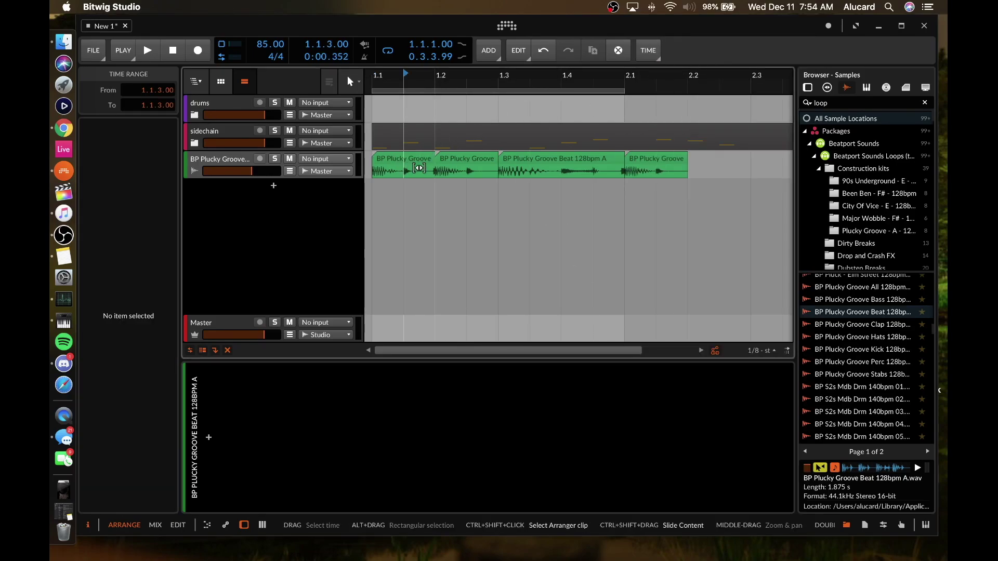
{"action": "left_click_drag", "start_coordinate": [415, 170], "coordinate": [391, 176]}
{"action": "left_click", "coordinate": [468, 170]}
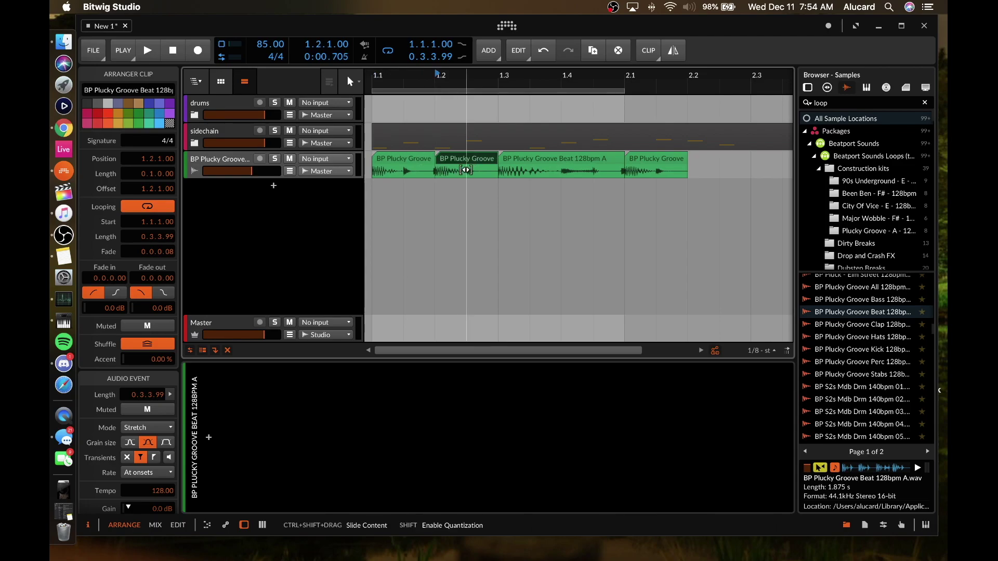
{"action": "scroll", "coordinate": [442, 168], "scroll_direction": "up", "scroll_amount": 2}
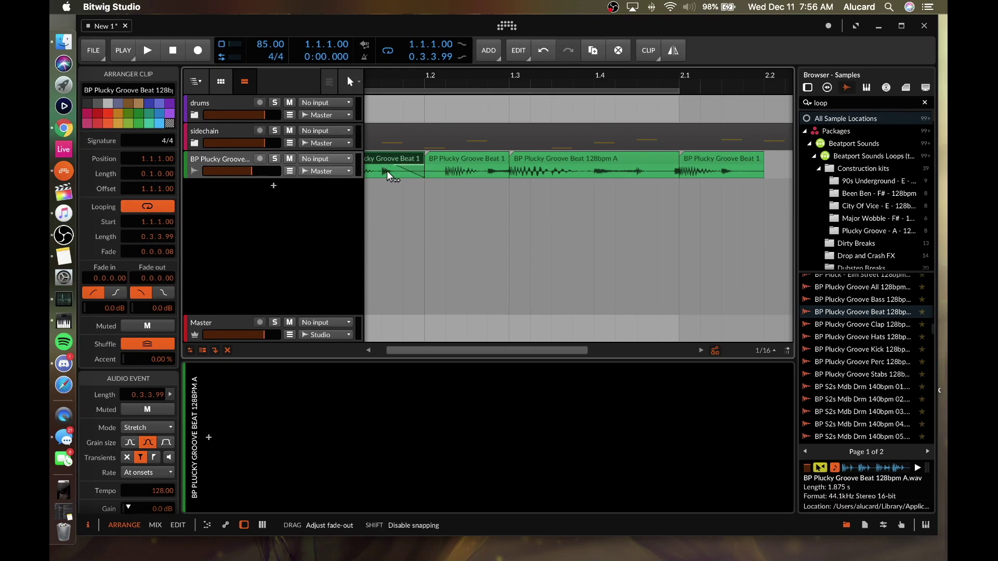
{"action": "mouse_move", "coordinate": [390, 173]}
{"action": "left_mouse_down"}
{"action": "mouse_move", "coordinate": [423, 170]}
{"action": "mouse_move", "coordinate": [385, 170]}
{"action": "left_mouse_up"}
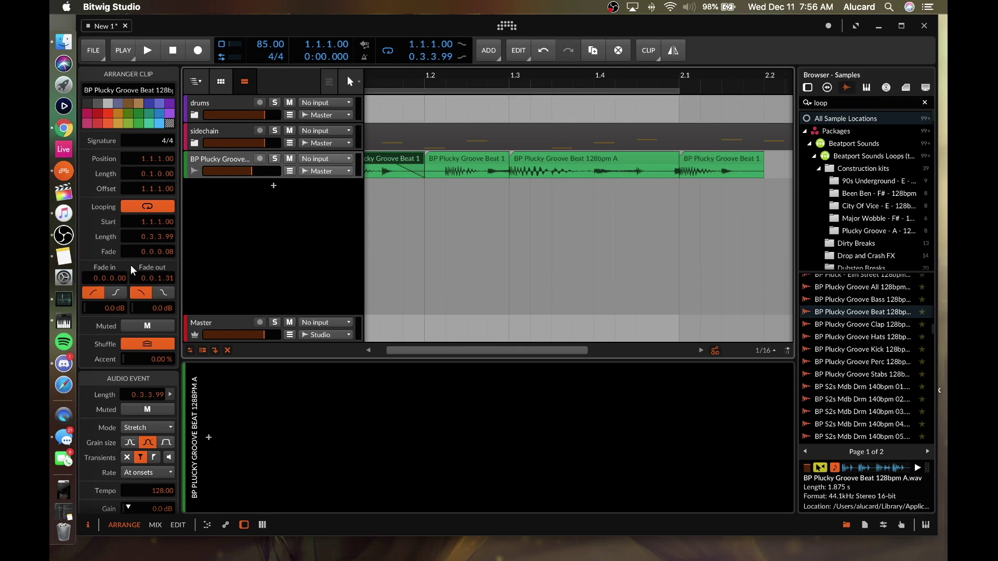
Step: Toggle muting of the slice at 1.2 on and off, leaving it unmuted
{"action": "left_click", "coordinate": [460, 158]}
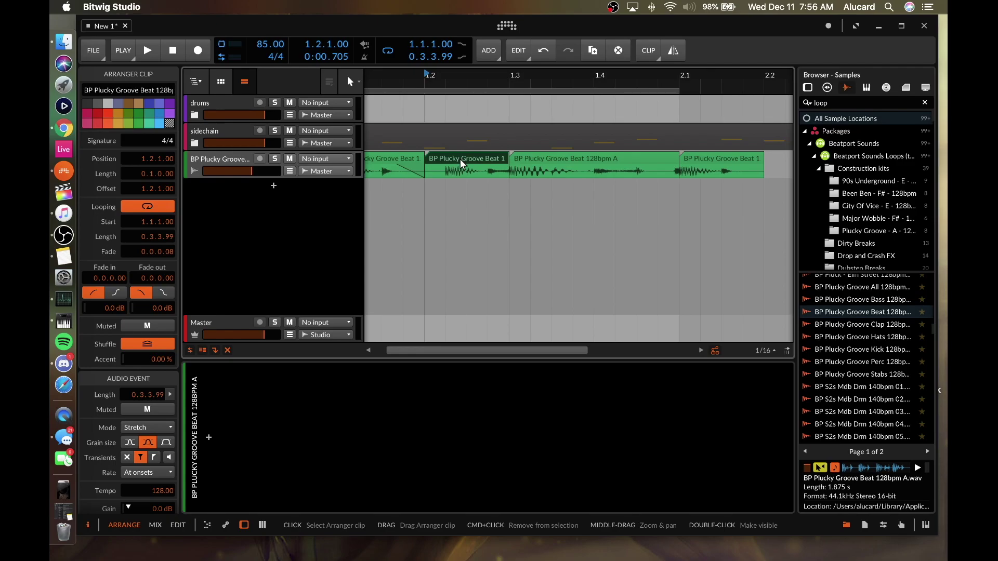
{"action": "right_click", "coordinate": [459, 158]}
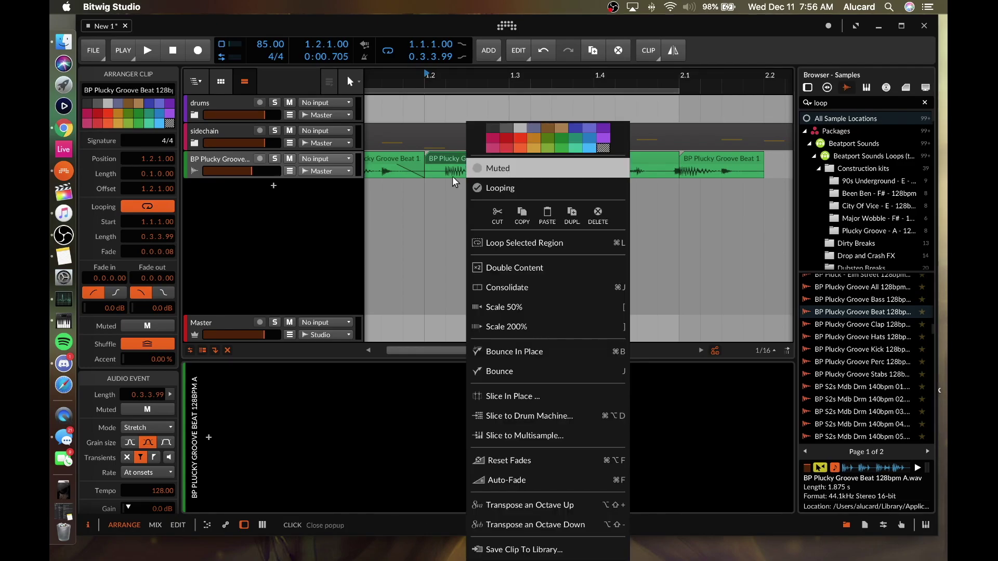
{"action": "left_click", "coordinate": [450, 162]}
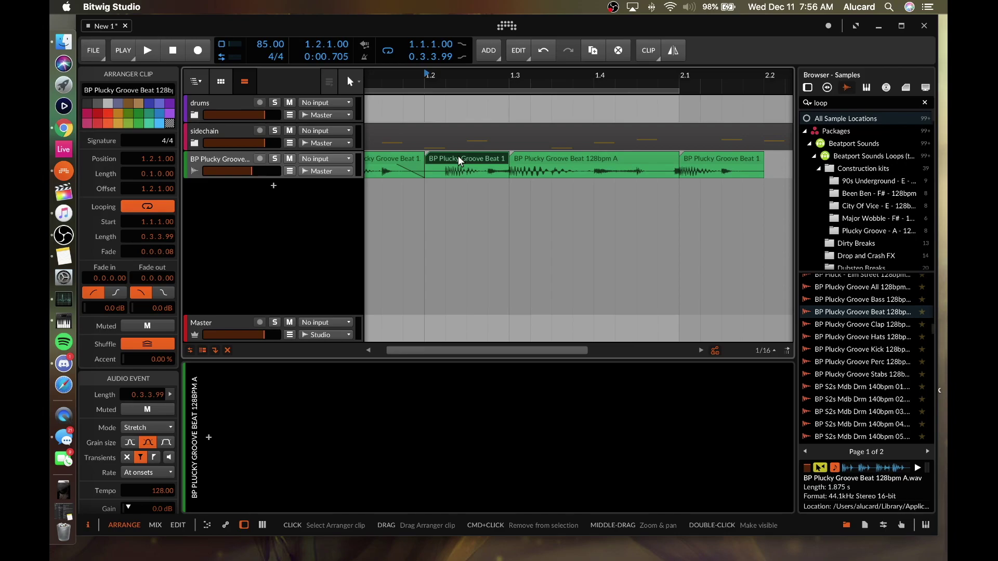
{"action": "key", "text": "alt+m"}
{"action": "key", "text": "alt+m"}
{"action": "key", "text": "alt+m"}
{"action": "key", "text": "alt+m"}
{"action": "key", "text": "alt+m"}
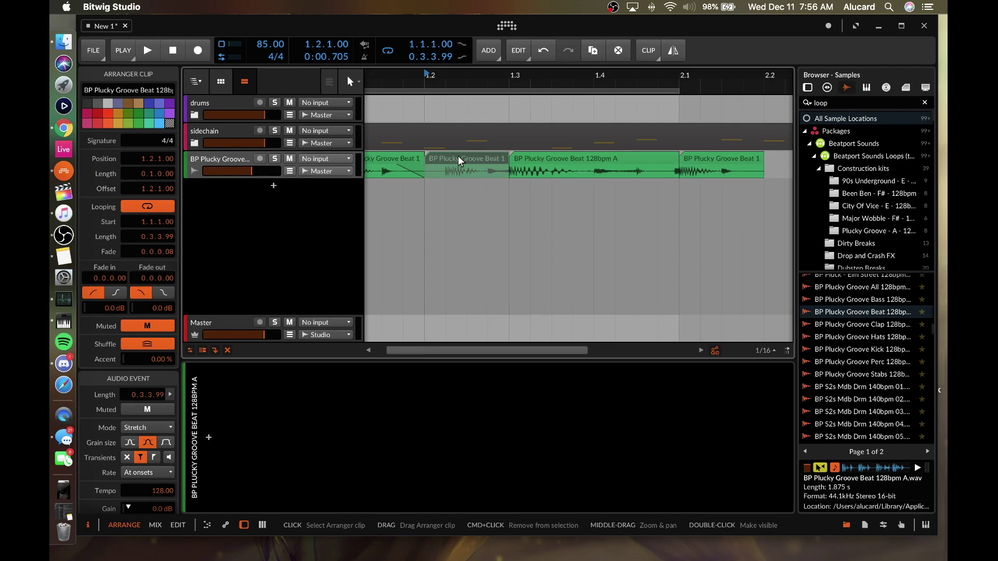
{"action": "left_click", "coordinate": [158, 323]}
{"action": "left_click", "coordinate": [158, 322]}
{"action": "left_click", "coordinate": [161, 322]}
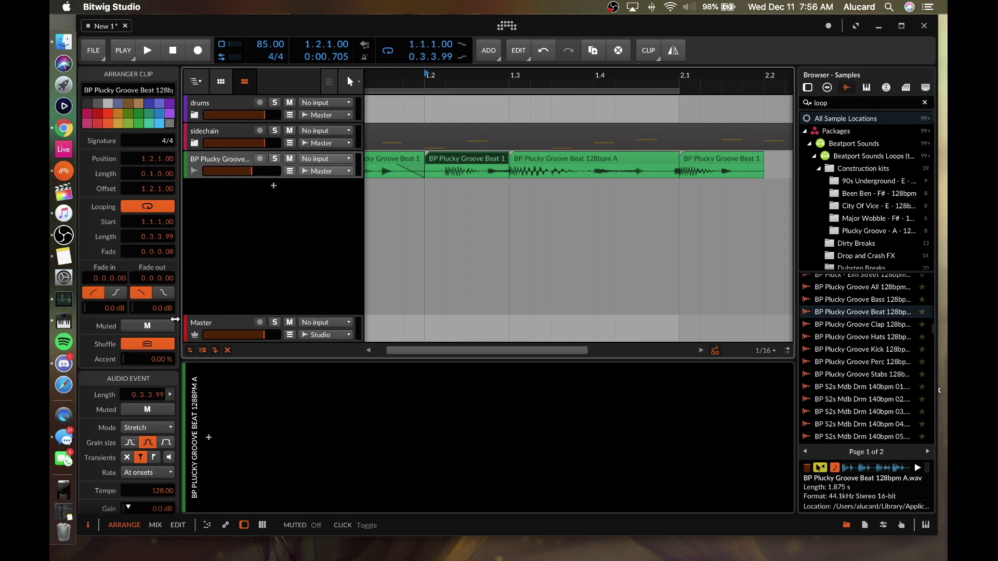
{"action": "scroll", "coordinate": [481, 175], "scroll_direction": "left", "scroll_amount": 2}
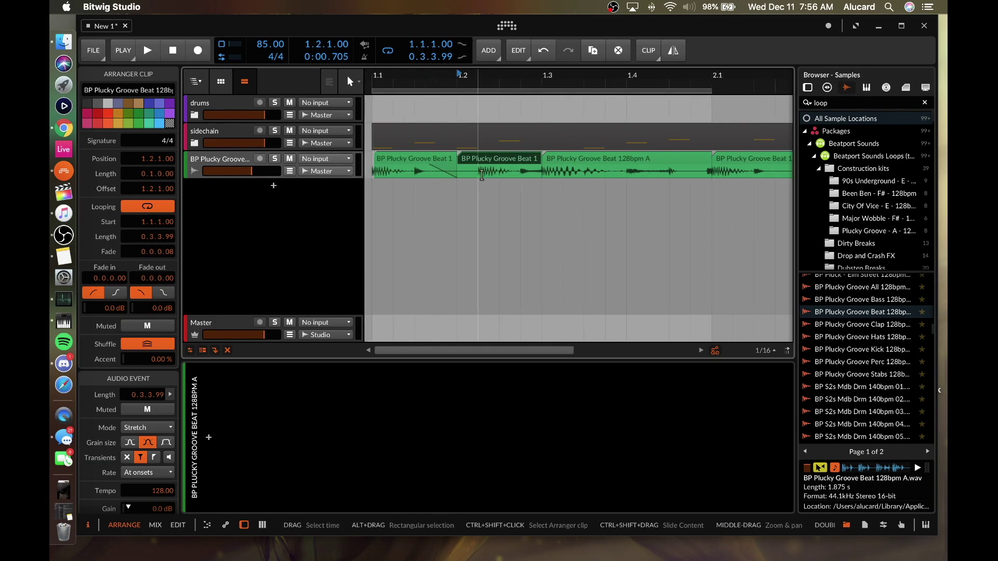
{"action": "left_click", "coordinate": [398, 158]}
{"action": "scroll", "coordinate": [546, 183], "scroll_direction": "right", "scroll_amount": 2}
{"action": "scroll", "coordinate": [546, 183], "scroll_direction": "left", "scroll_amount": 1}
{"action": "left_click", "coordinate": [561, 158]}
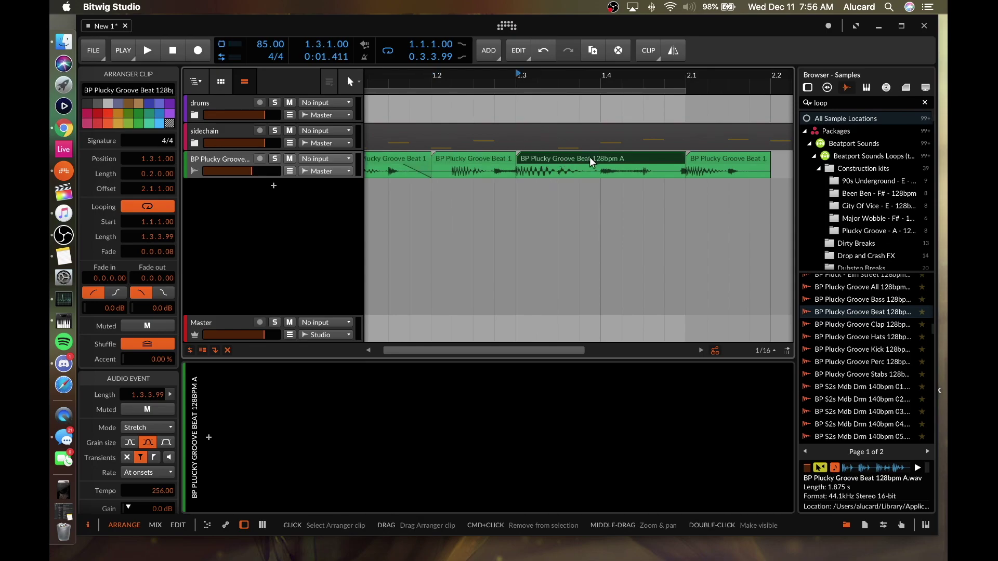
{"action": "scroll", "coordinate": [453, 156], "scroll_direction": "left", "scroll_amount": 2}
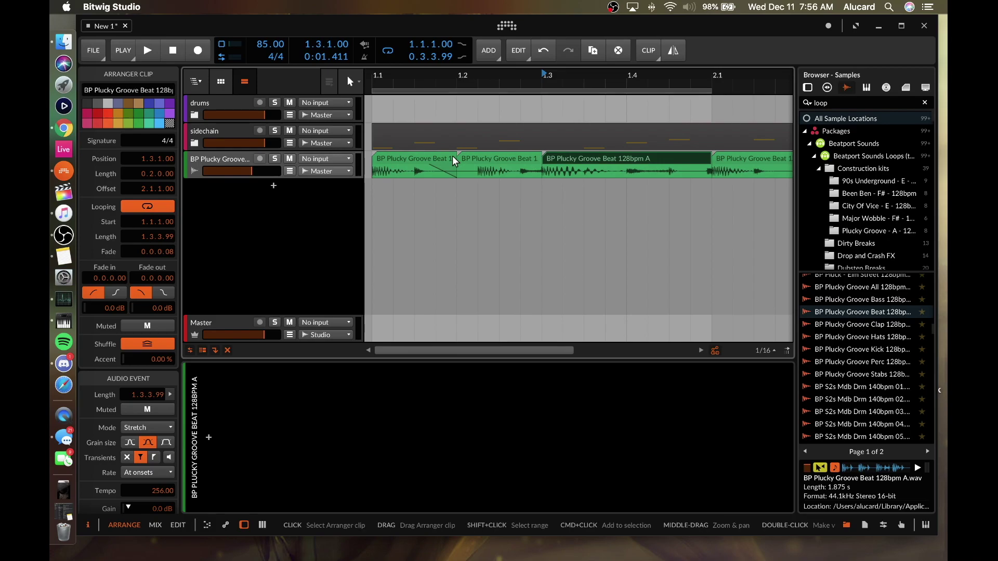
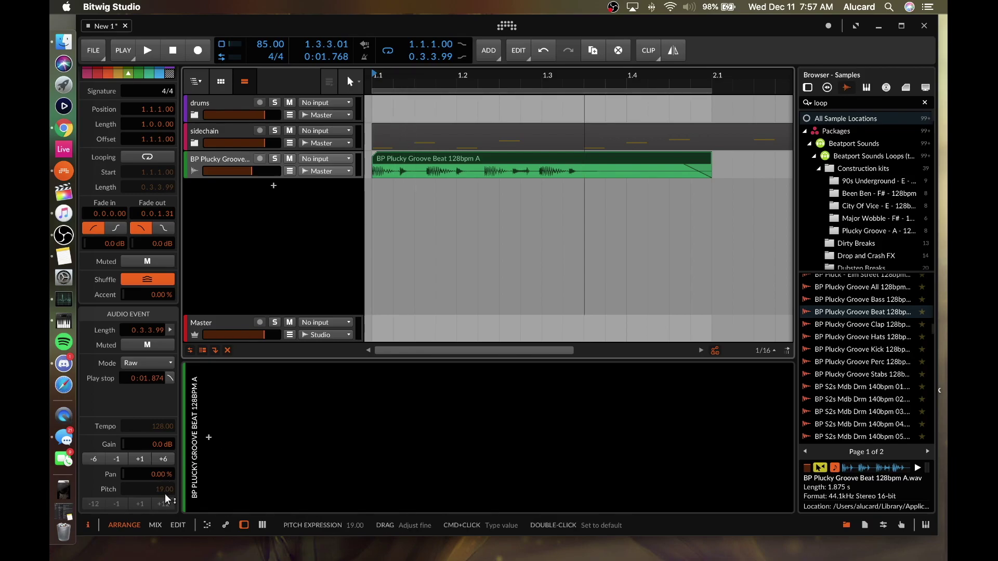
Step: Set the audio event's stretch mode to Repitch and try to adjust its pitch
{"action": "left_click", "coordinate": [148, 363]}
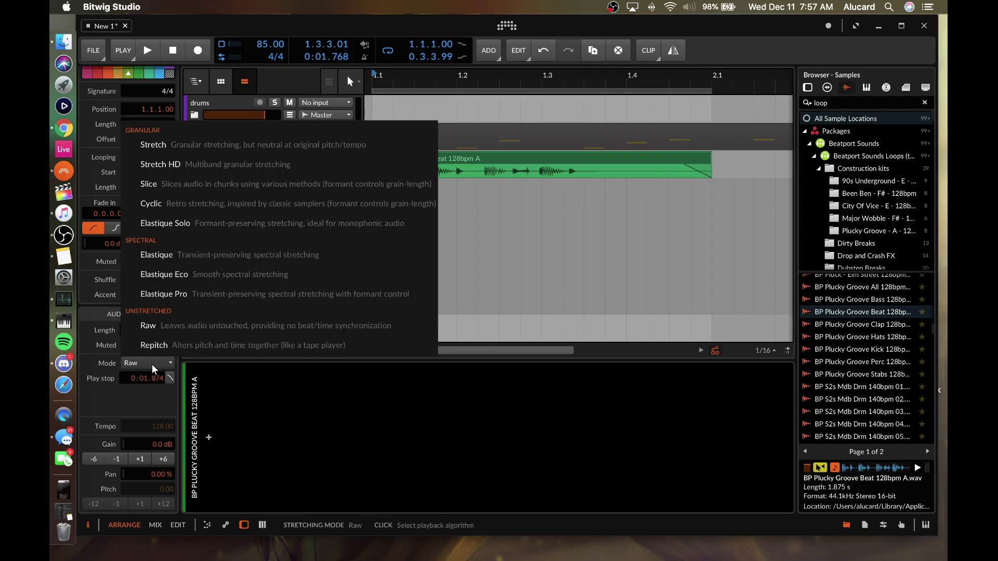
{"action": "left_click", "coordinate": [192, 346]}
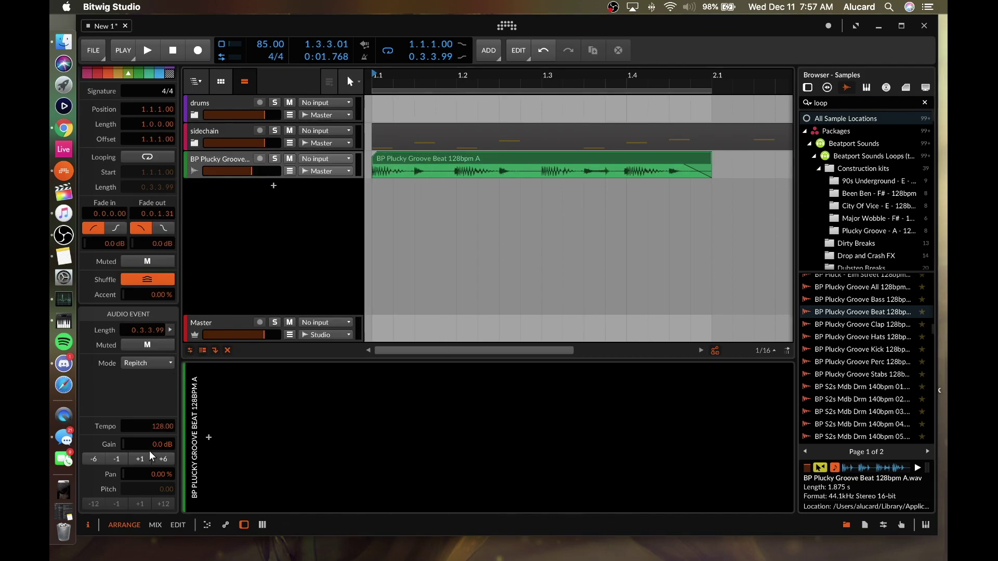
{"action": "mouse_move", "coordinate": [161, 489]}
{"action": "left_mouse_down"}
{"action": "mouse_move", "coordinate": [161, 476]}
{"action": "mouse_move", "coordinate": [161, 488]}
{"action": "left_mouse_up"}
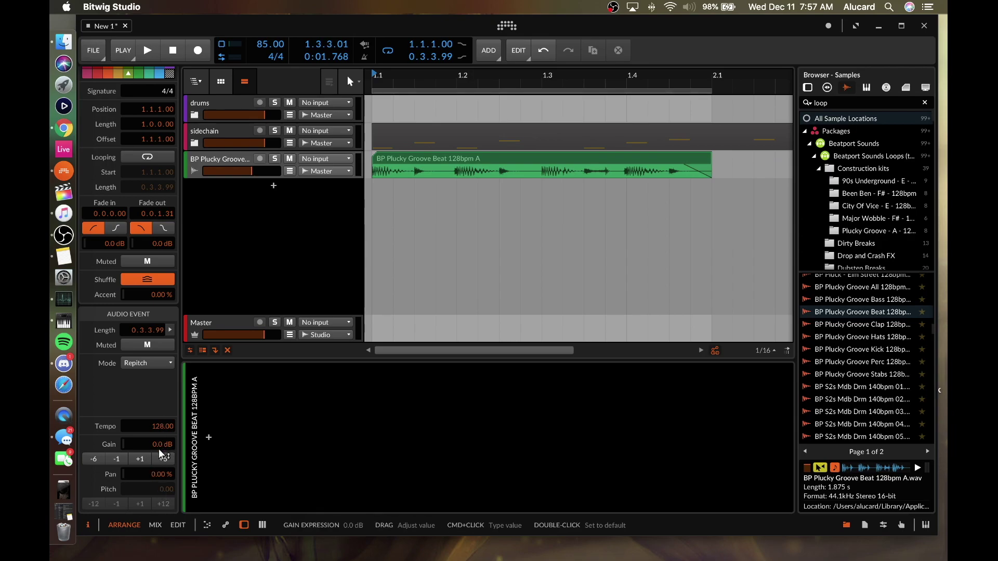
Step: Raise the repitched loop's tempo to 172 and further to 258, and play it back
{"action": "left_click_drag", "start_coordinate": [158, 423], "coordinate": [158, 401]}
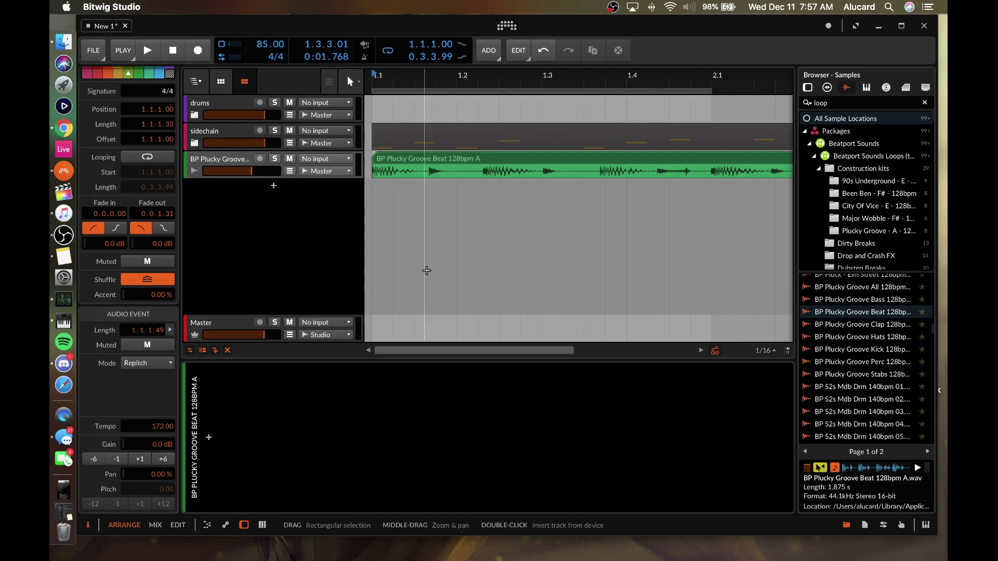
{"action": "scroll", "coordinate": [470, 185], "scroll_direction": "down", "scroll_amount": 3}
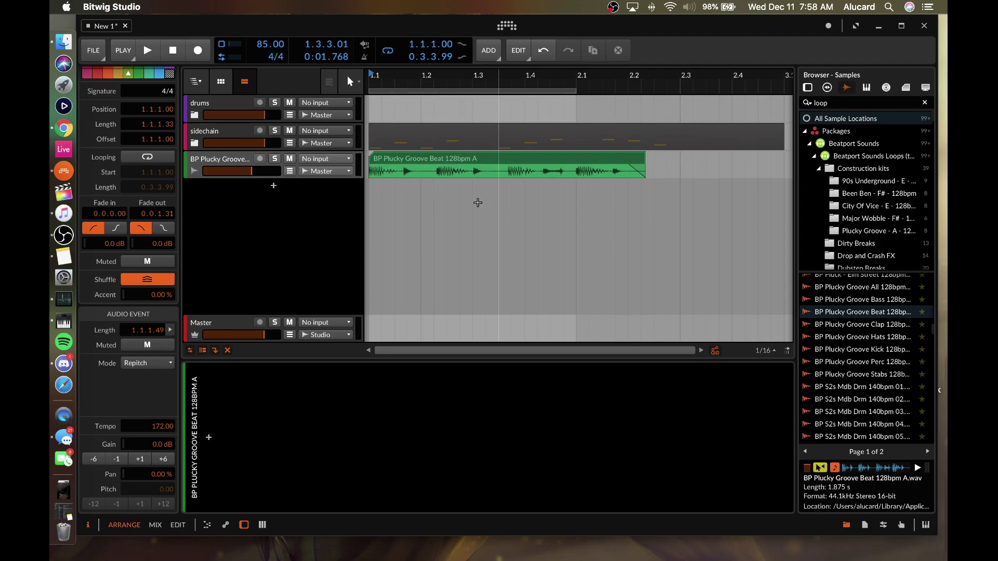
{"action": "left_click", "coordinate": [443, 171]}
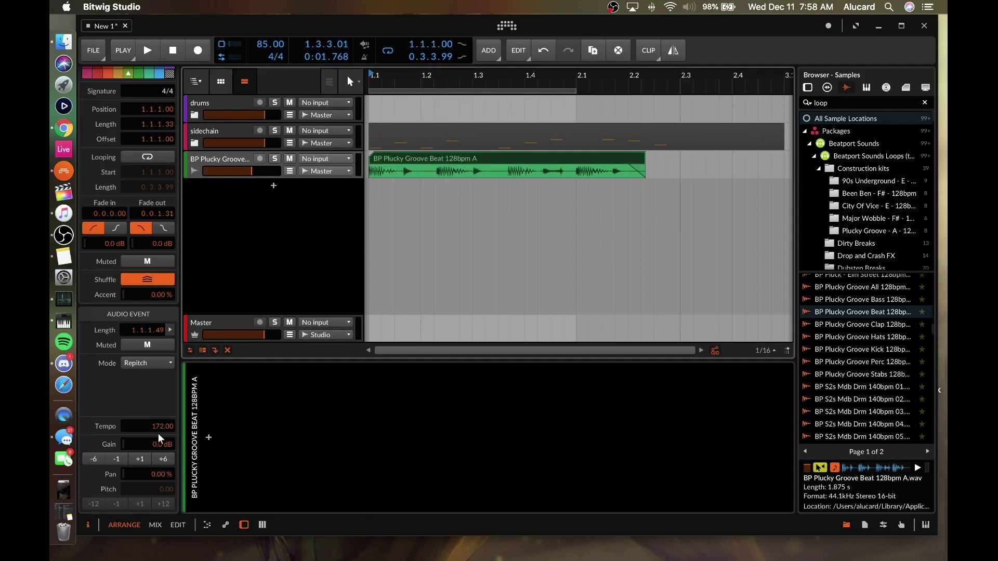
{"action": "mouse_move", "coordinate": [157, 426]}
{"action": "left_mouse_down"}
{"action": "mouse_move", "coordinate": [157, 454]}
{"action": "mouse_move", "coordinate": [157, 412]}
{"action": "mouse_move", "coordinate": [158, 431]}
{"action": "left_mouse_up"}
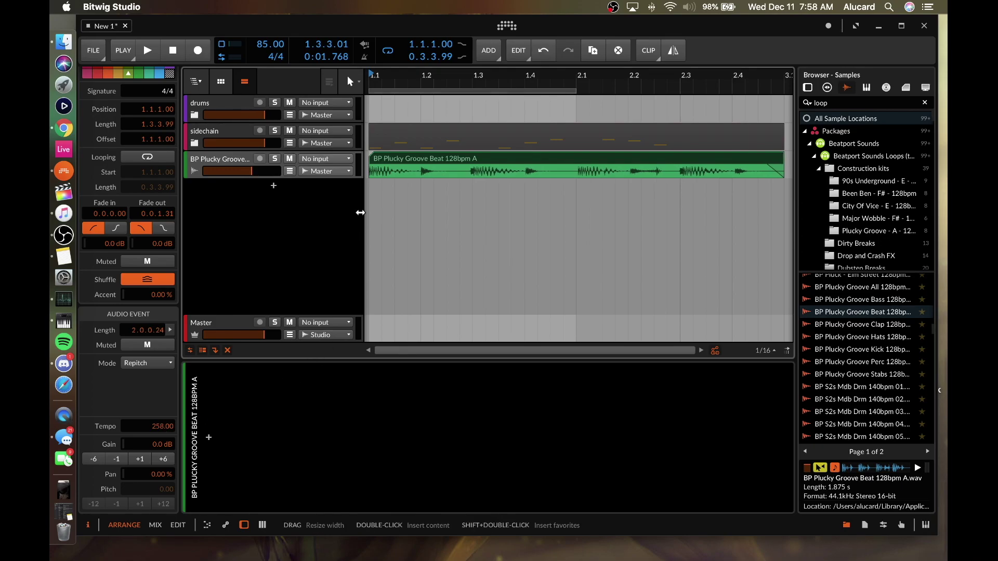
{"action": "key", "text": "space"}
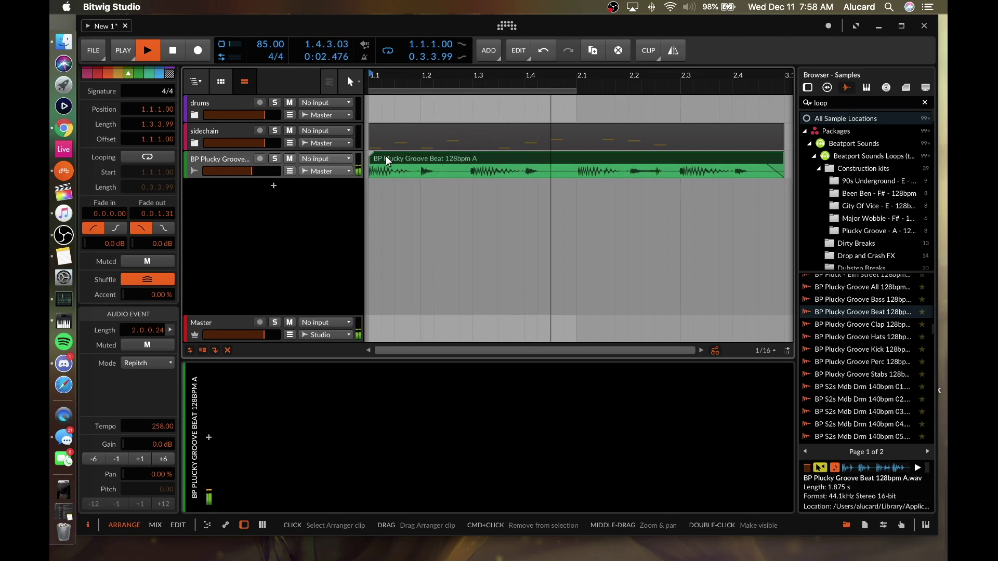
{"action": "key", "text": "space"}
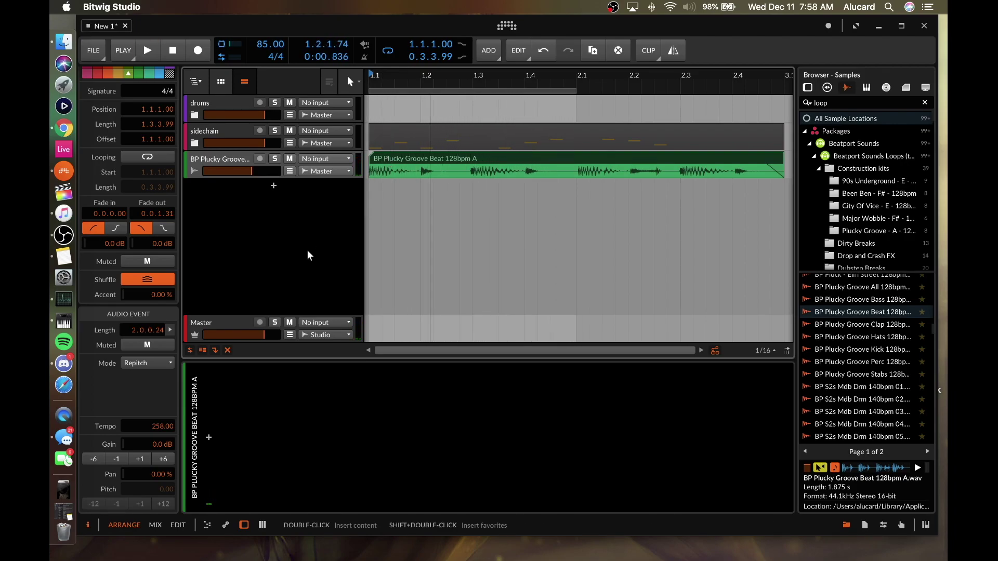
Step: Undo both tempo changes and play the loop in Repitch mode
{"action": "key", "text": "super+z"}
{"action": "key", "text": "super+z"}
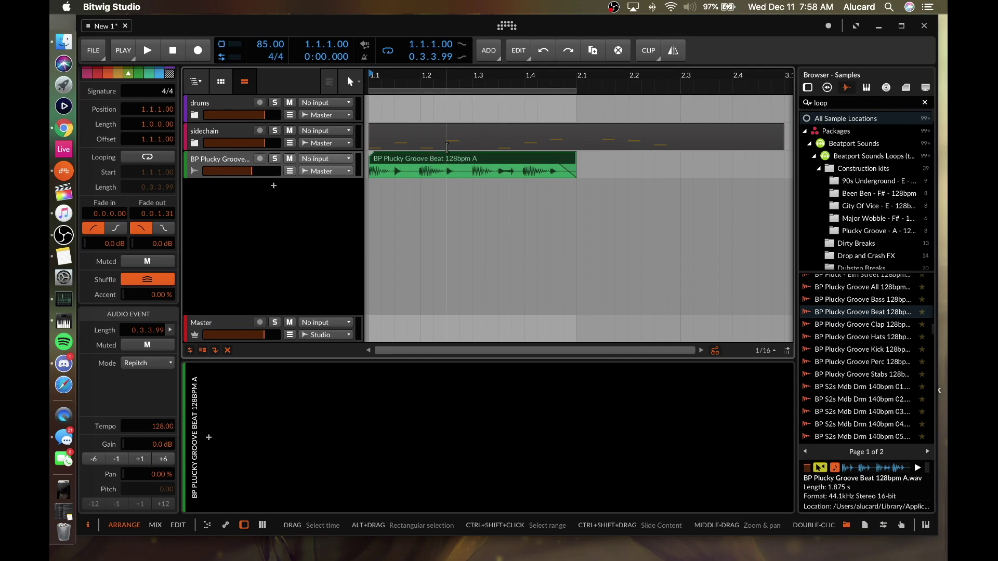
{"action": "key", "text": "space"}
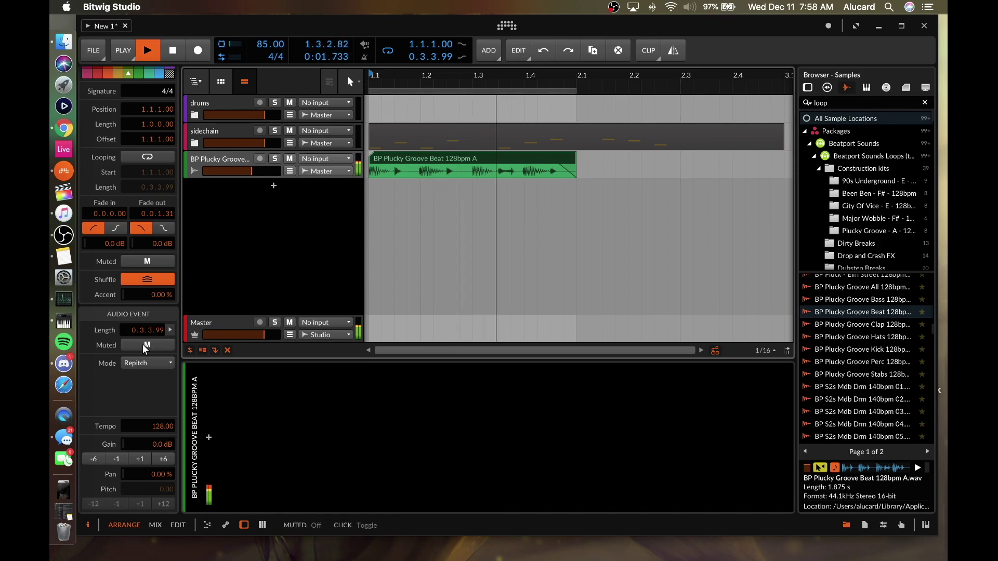
{"action": "key", "text": "space"}
Step: Switch the audio event's stretch mode to Slice and play the loop
{"action": "left_click", "coordinate": [143, 363]}
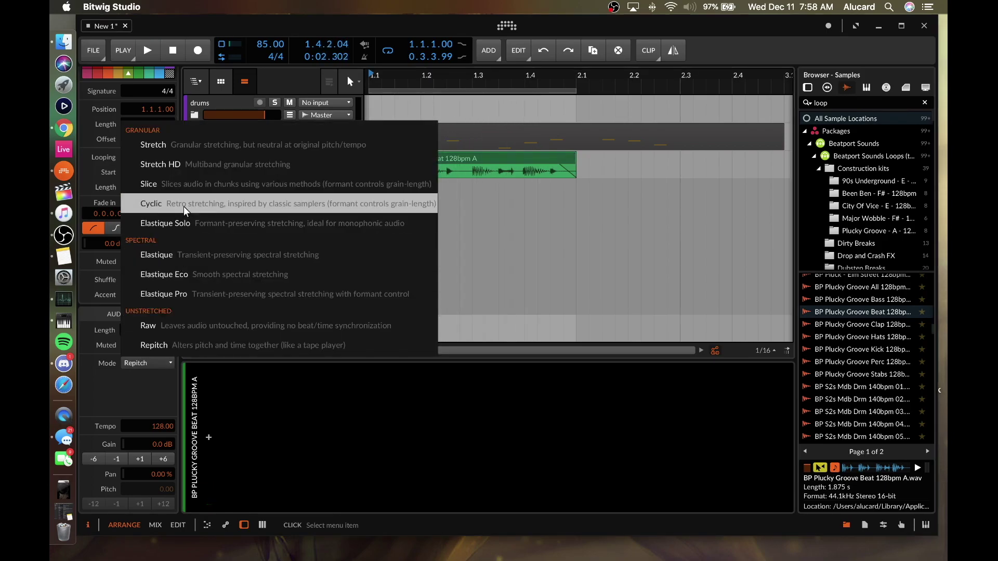
{"action": "left_click", "coordinate": [180, 185]}
{"action": "left_click", "coordinate": [139, 393]}
{"action": "left_click", "coordinate": [136, 413]}
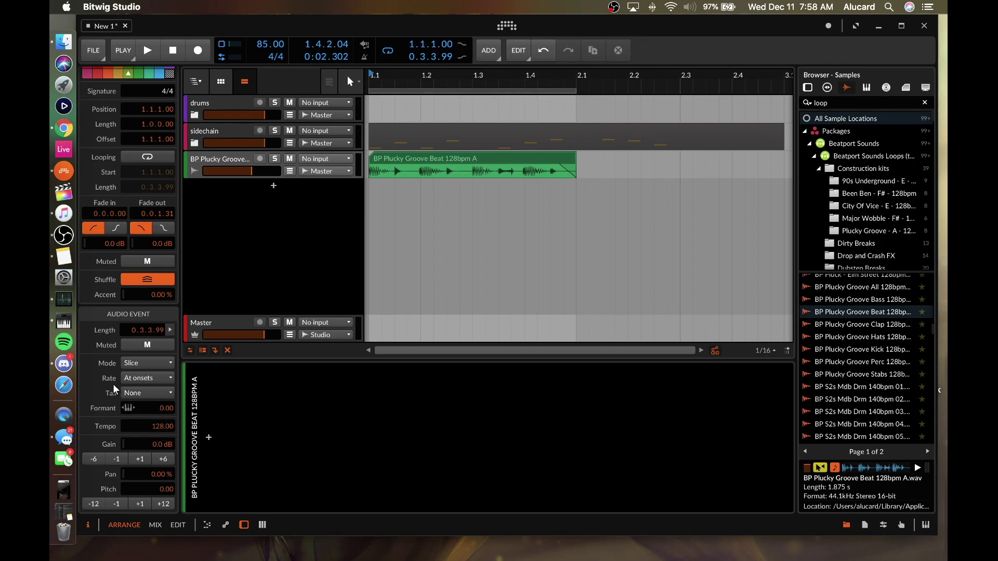
{"action": "left_click", "coordinate": [448, 155]}
{"action": "key", "text": "space"}
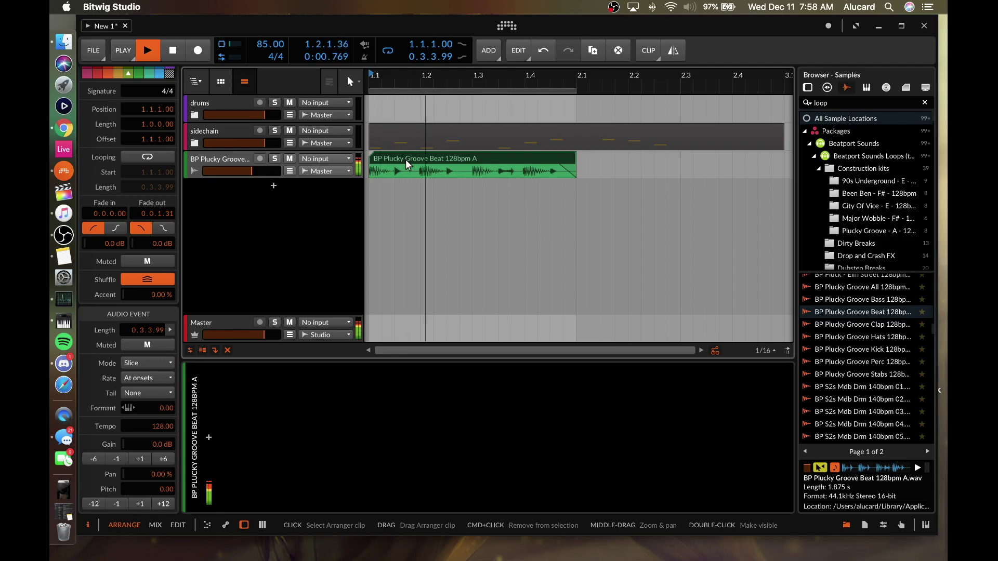
{"action": "key", "text": "space"}
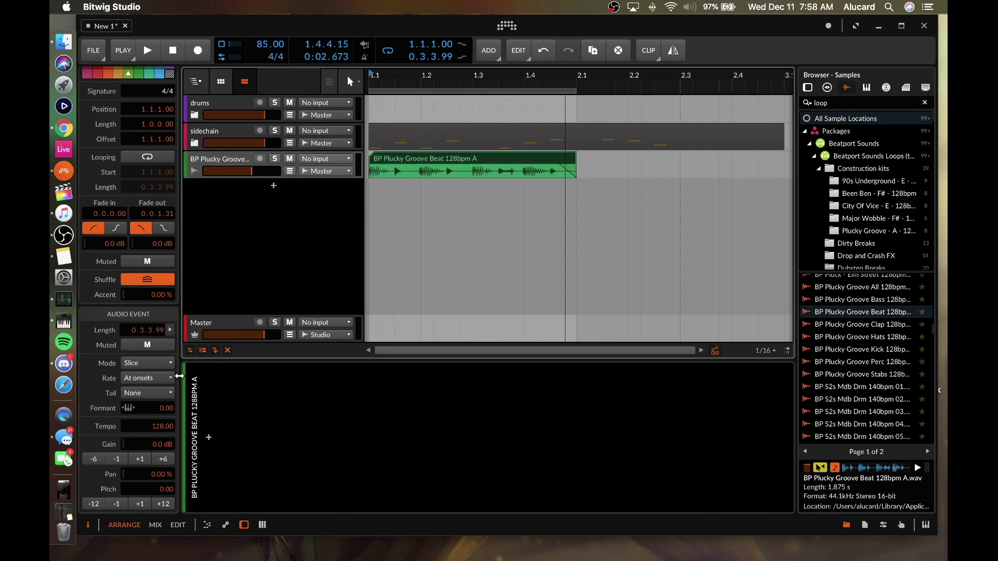
Step: Set the Slice mode's rate to 1/32 and play the loop
{"action": "left_click", "coordinate": [144, 379]}
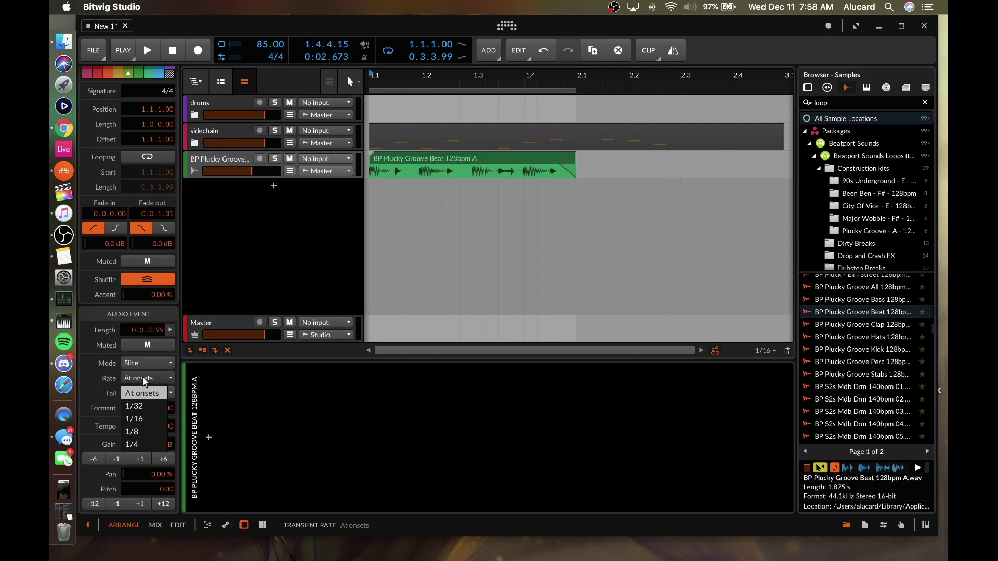
{"action": "left_click", "coordinate": [139, 406]}
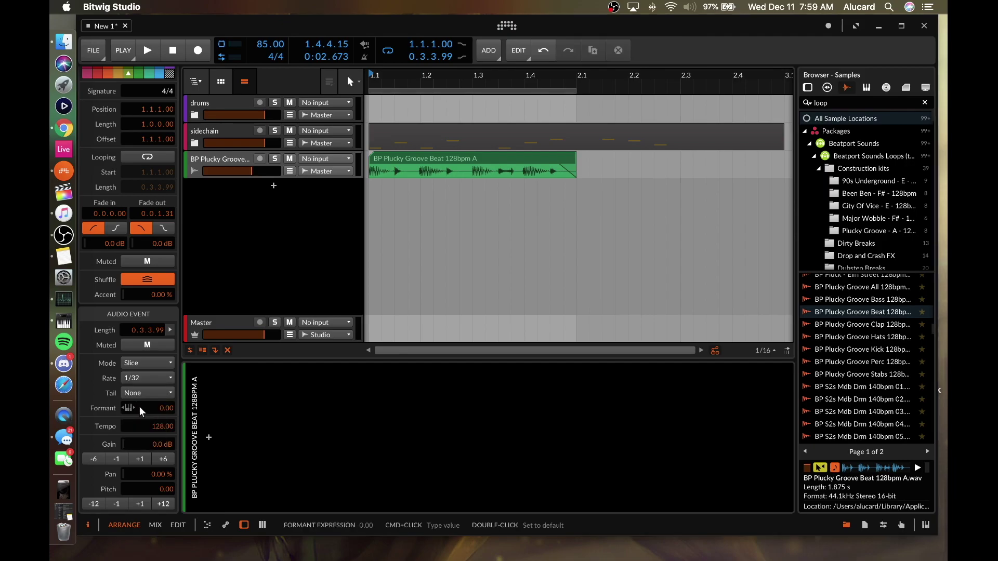
{"action": "key", "text": "space"}
{"action": "key", "text": "space"}
Step: Return the slice rate to At onsets and turn on the toggle beside the Formant value
{"action": "left_click", "coordinate": [154, 375]}
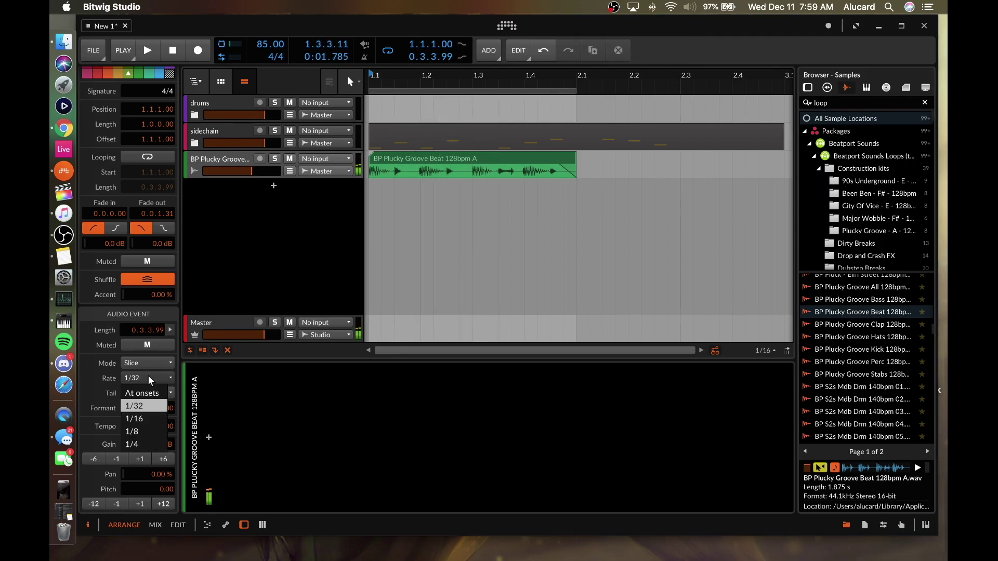
{"action": "left_click", "coordinate": [143, 393]}
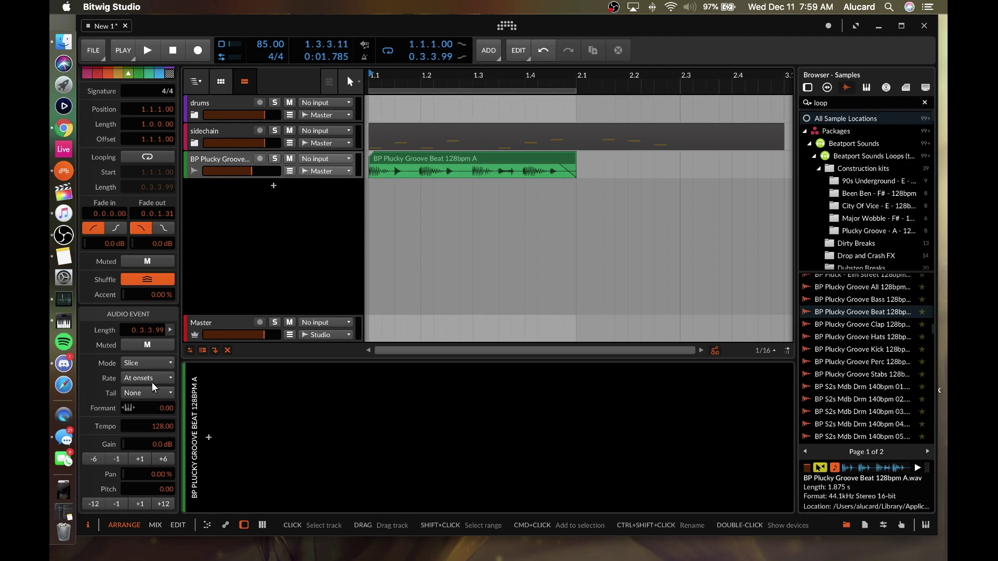
{"action": "left_click", "coordinate": [128, 408]}
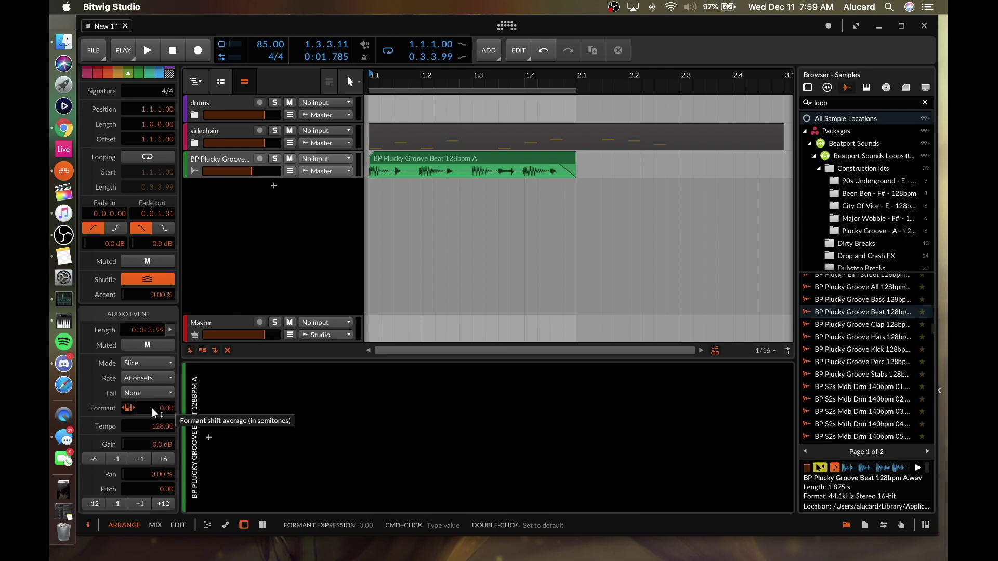
Step: Switch the stretch mode to Stretch HD with the small grain size and play the loop with onset preview on
{"action": "left_click", "coordinate": [149, 362]}
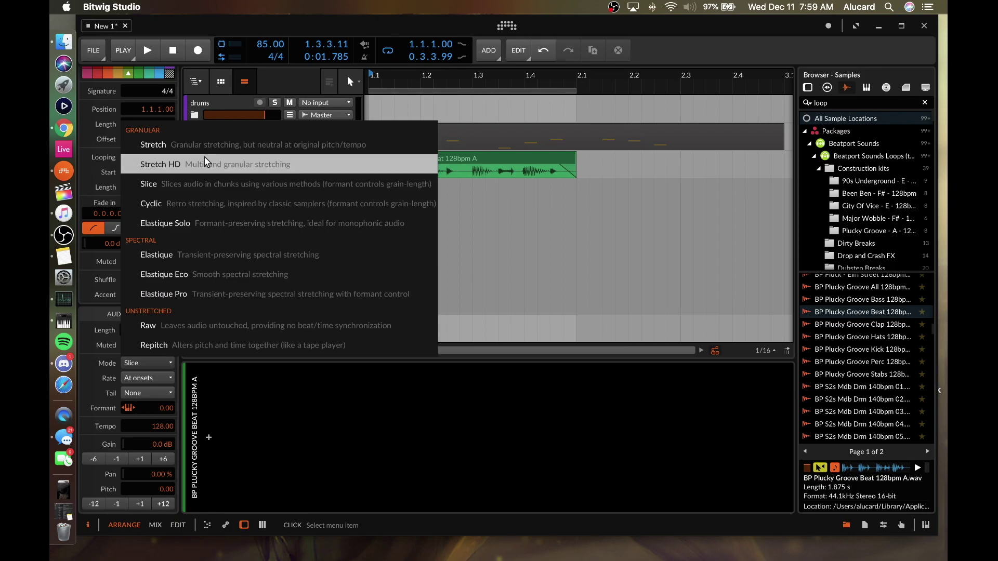
{"action": "left_click", "coordinate": [204, 159]}
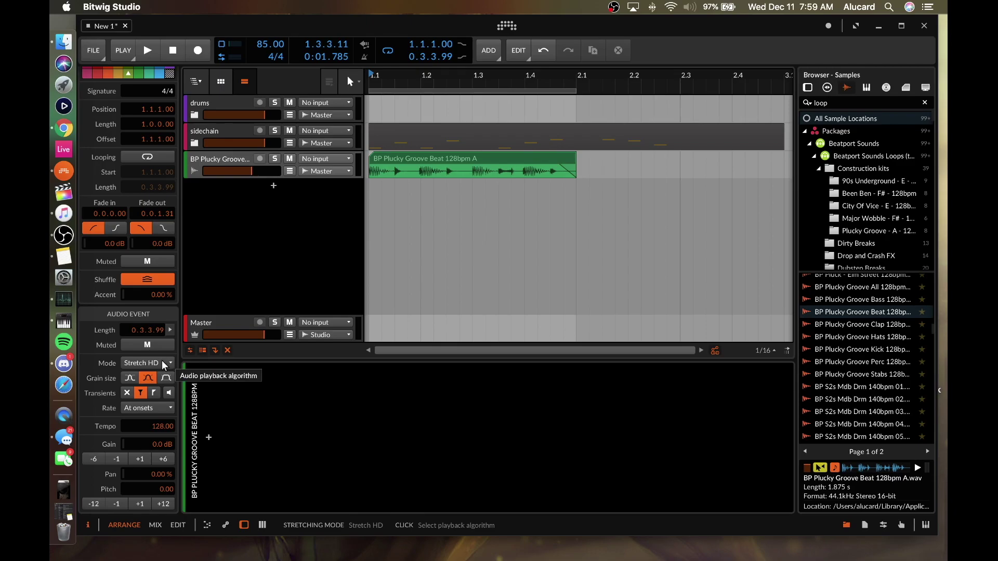
{"action": "left_click", "coordinate": [126, 380]}
{"action": "left_click", "coordinate": [130, 379]}
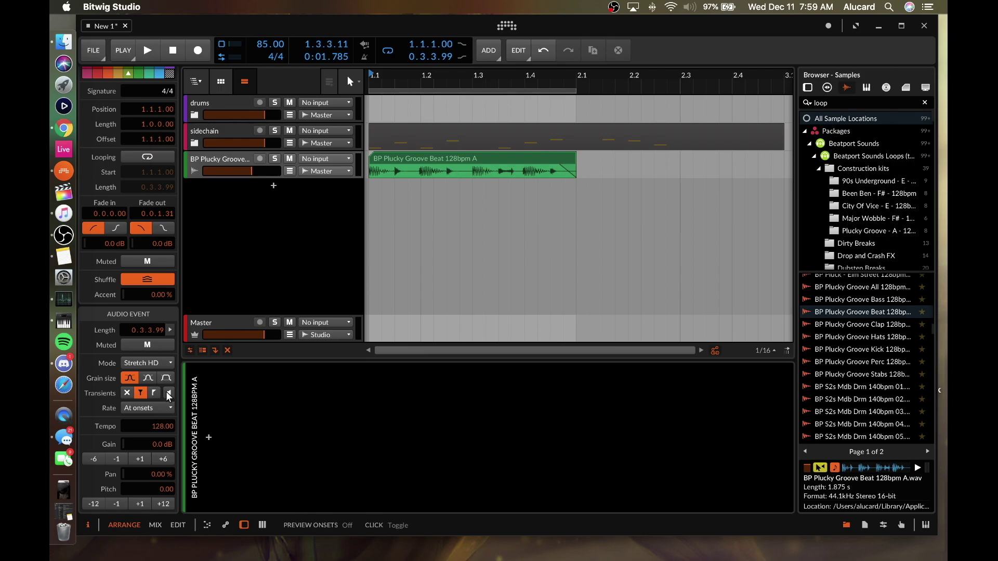
{"action": "key", "text": "space"}
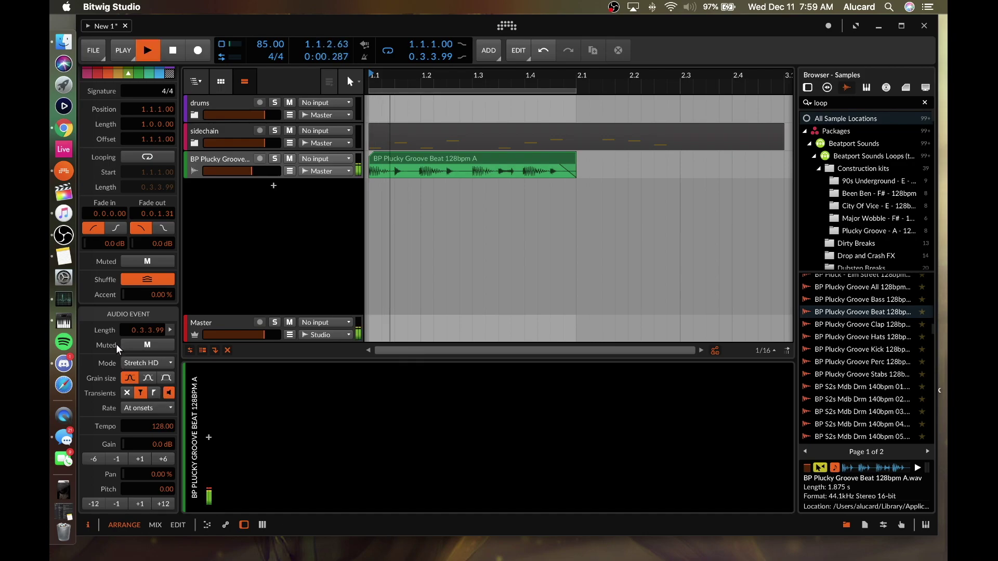
{"action": "key", "text": "space"}
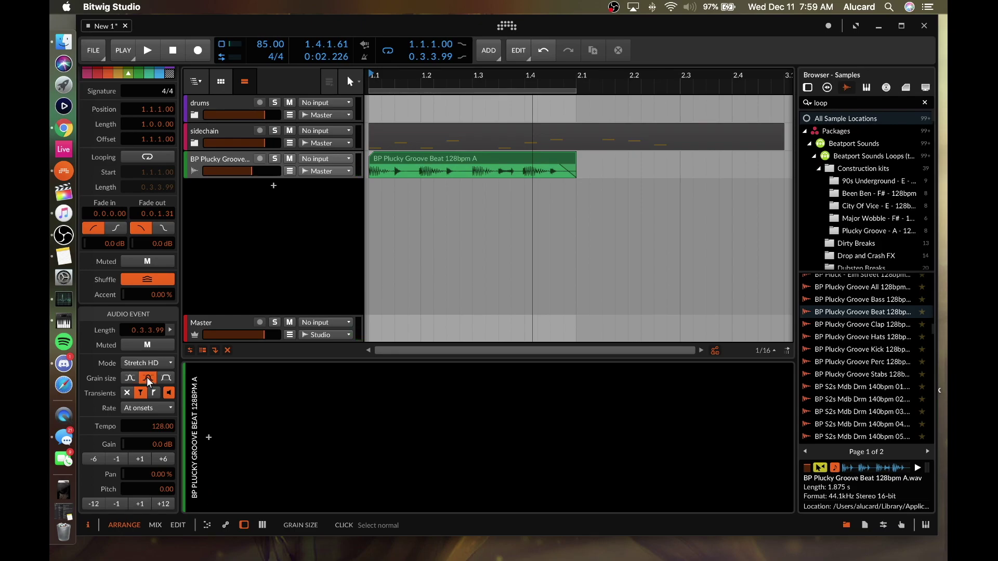
Step: Play the loop with the normal grain size and with the large one, keeping the grain size at large
{"action": "key", "text": "space"}
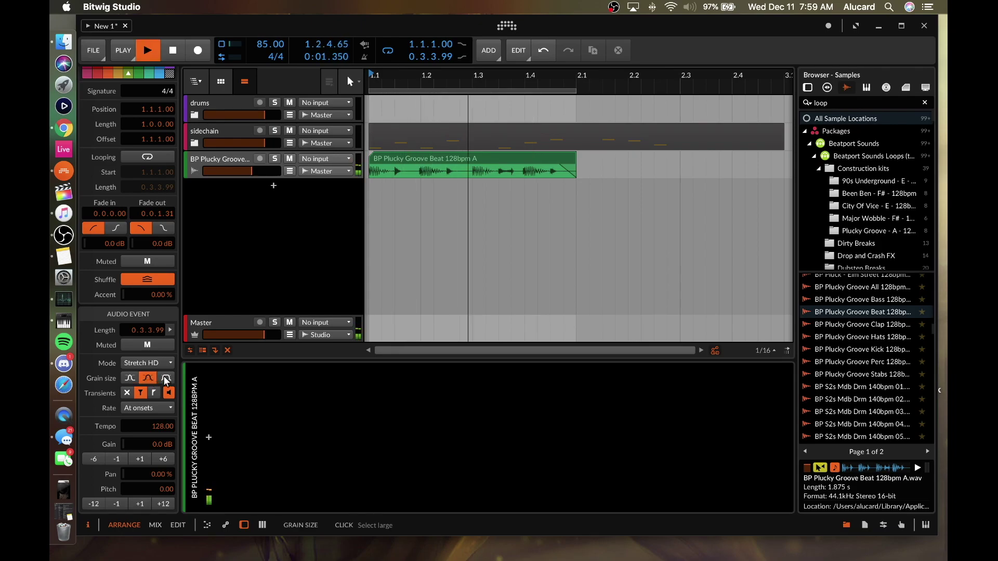
{"action": "key", "text": "space"}
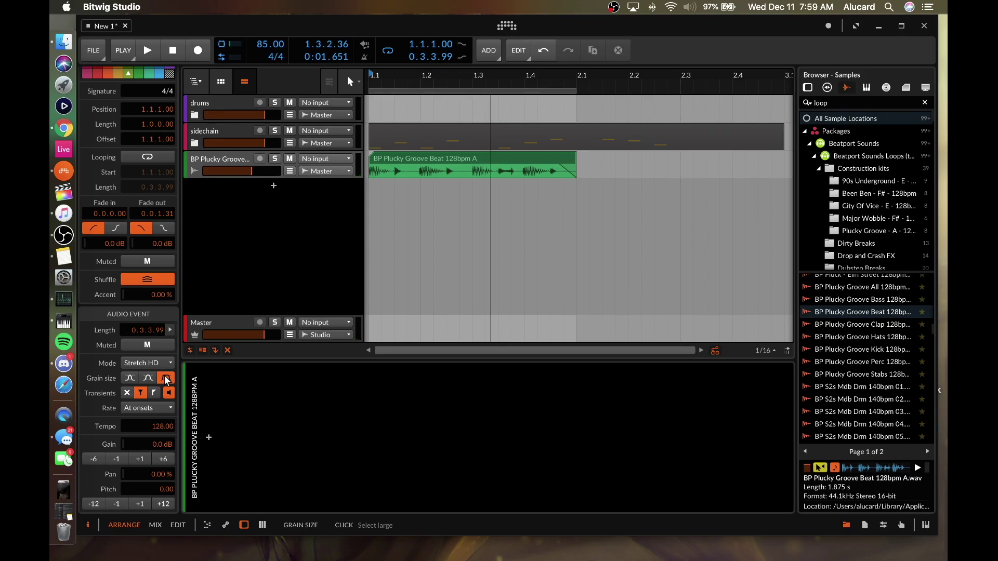
{"action": "key", "text": "space"}
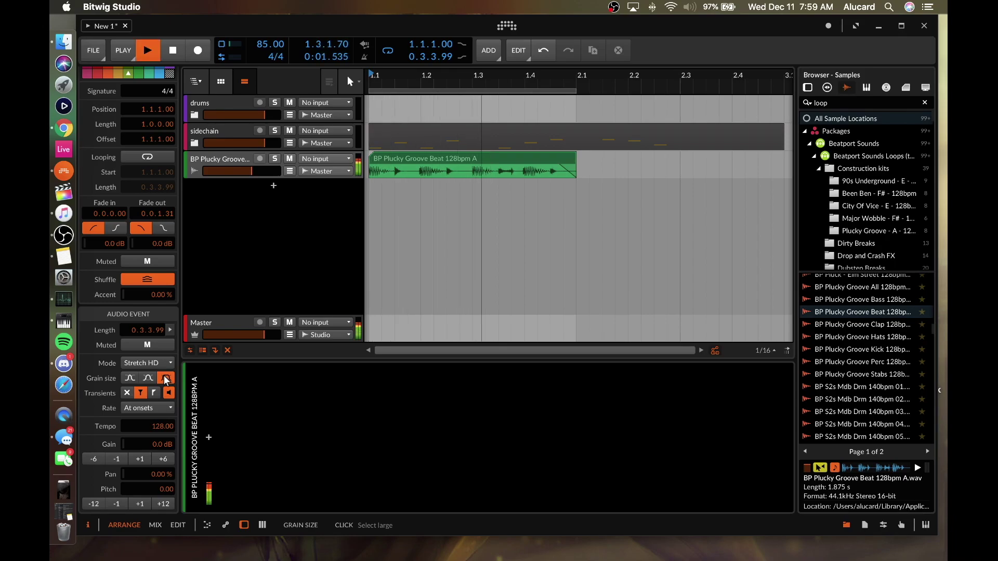
{"action": "key", "text": "space"}
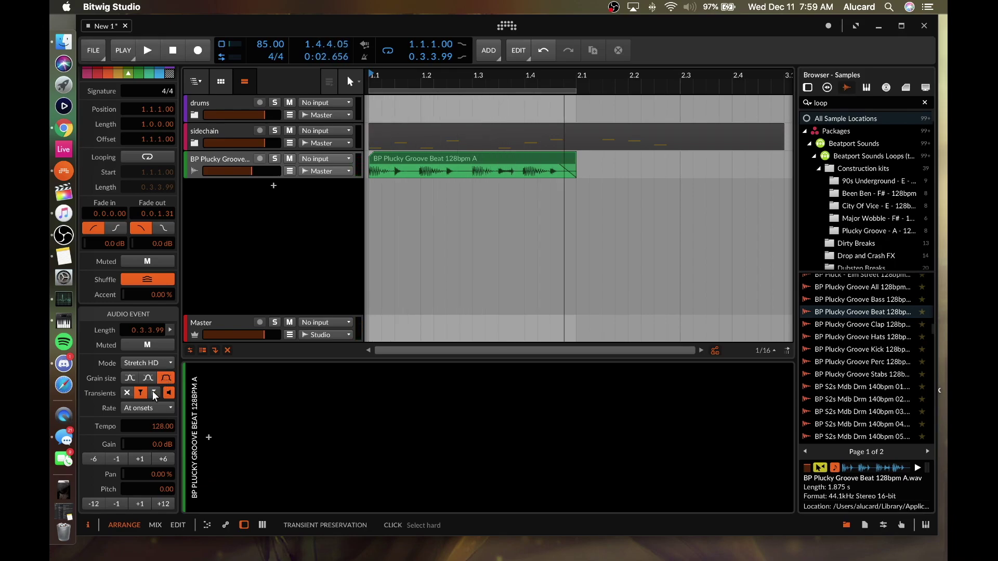
Step: Set the Stretch HD transient rate to 1/16 and play the loop
{"action": "left_click", "coordinate": [144, 408]}
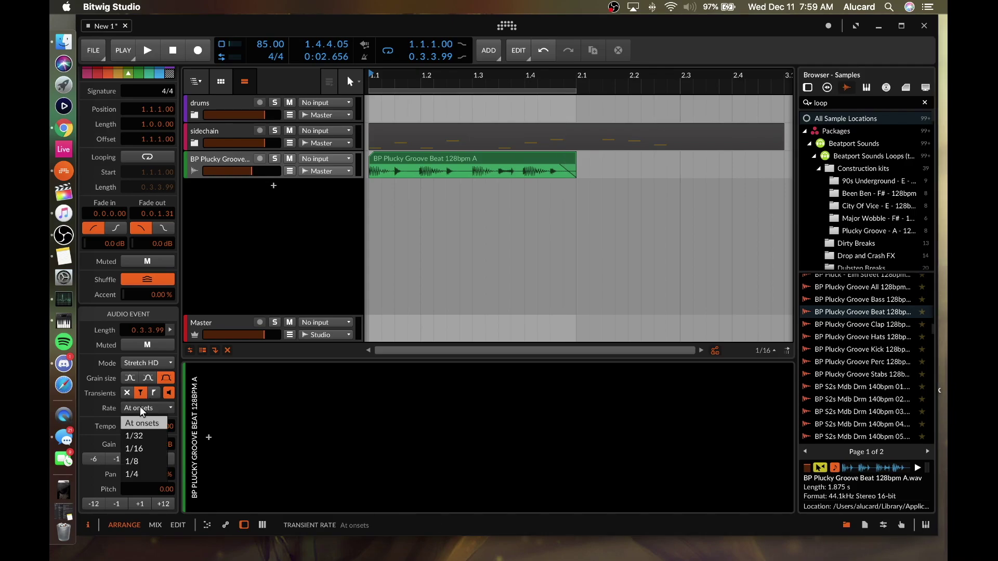
{"action": "left_click", "coordinate": [134, 446]}
{"action": "key", "text": "space"}
{"action": "left_click", "coordinate": [168, 409]}
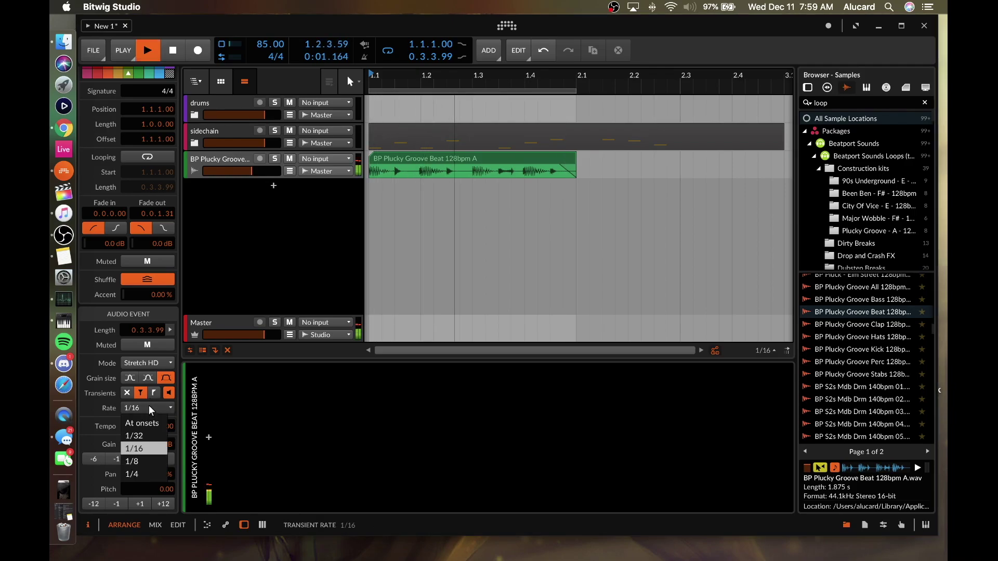
{"action": "left_click", "coordinate": [144, 447]}
{"action": "key", "text": "space"}
Step: Change the transient rate to 1/8 and play the loop
{"action": "left_click", "coordinate": [141, 407]}
{"action": "left_click", "coordinate": [135, 461]}
{"action": "key", "text": "space"}
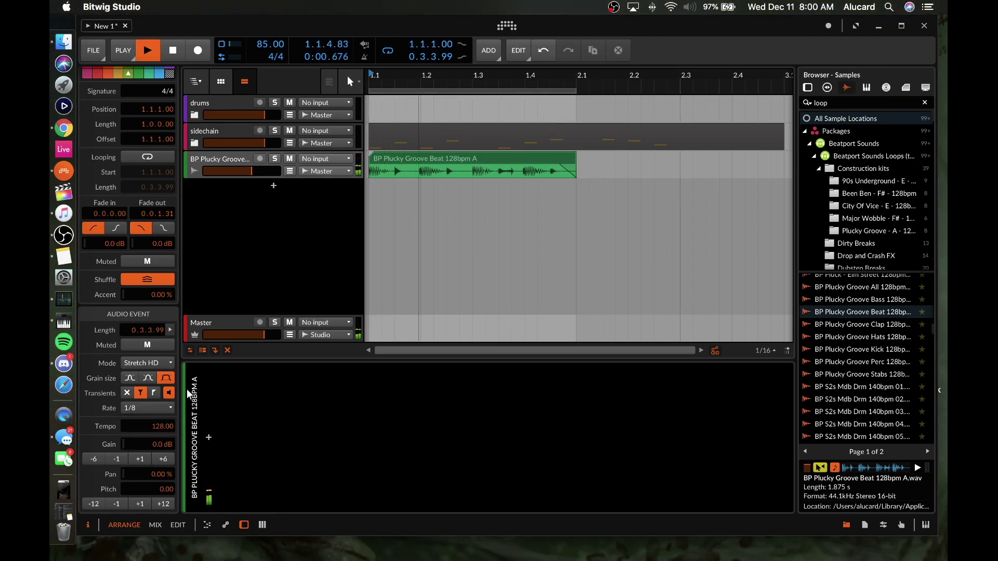
{"action": "key", "text": "space"}
Step: Return the transient rate to At onsets, with hard transient preservation and onset preview off
{"action": "left_click", "coordinate": [139, 408]}
{"action": "left_click", "coordinate": [139, 420]}
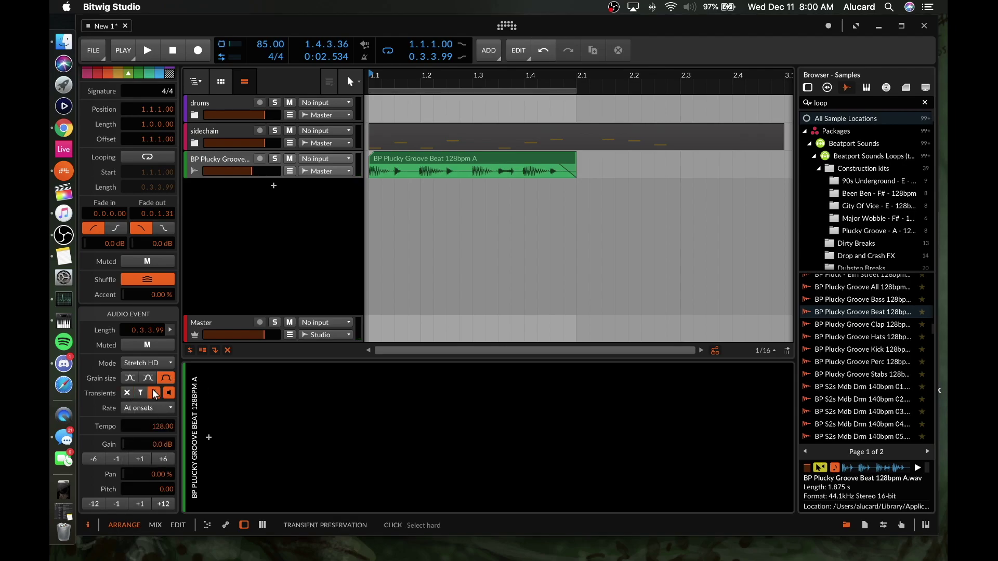
{"action": "left_click", "coordinate": [138, 393]}
{"action": "left_click", "coordinate": [168, 394]}
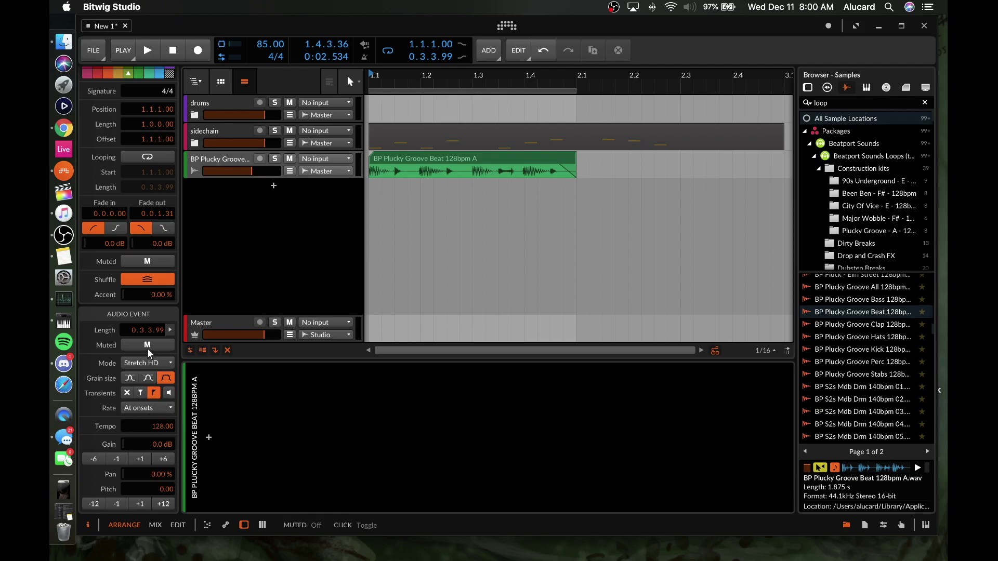
Step: Switch the audio event's stretch mode to Cyclic and play the loop with different grain sizes, ending on large
{"action": "left_click", "coordinate": [145, 362]}
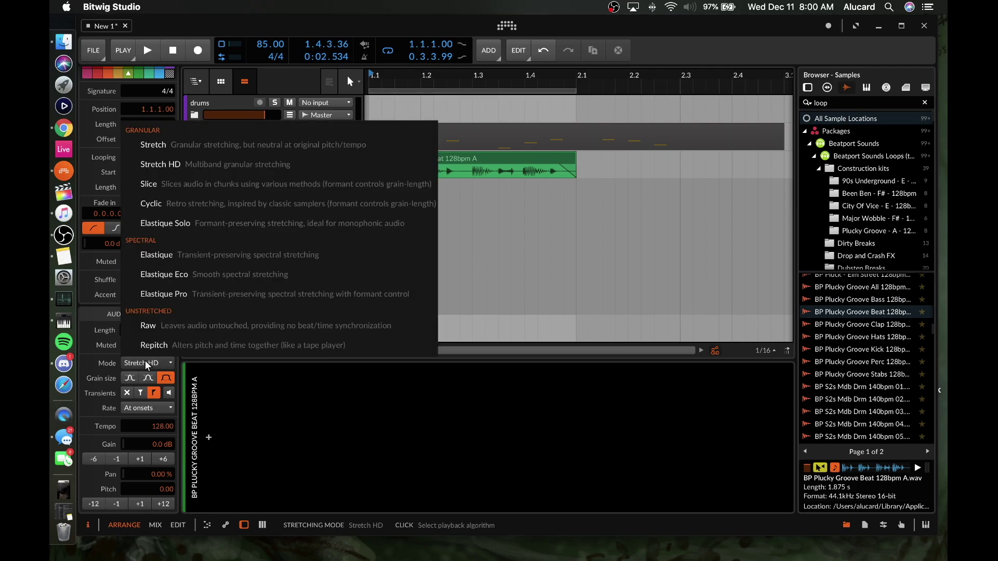
{"action": "left_click", "coordinate": [164, 200]}
{"action": "key", "text": "space"}
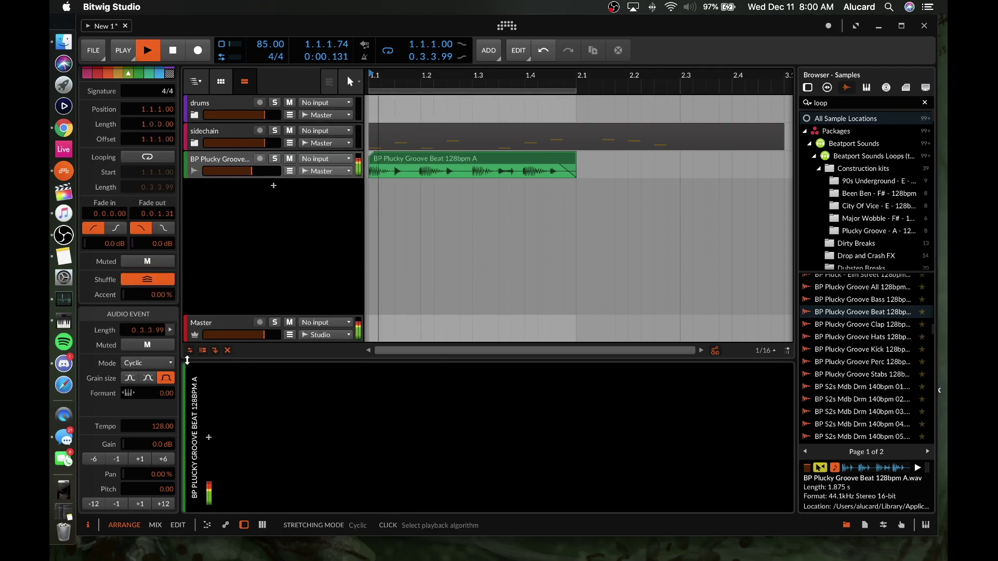
{"action": "left_click", "coordinate": [148, 378]}
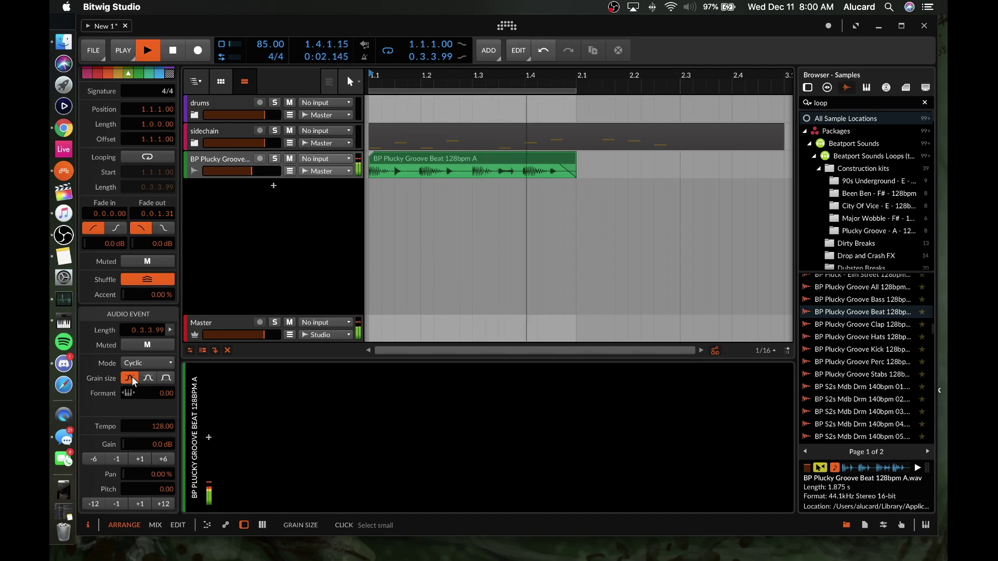
{"action": "left_click", "coordinate": [167, 378]}
{"action": "key", "text": "space"}
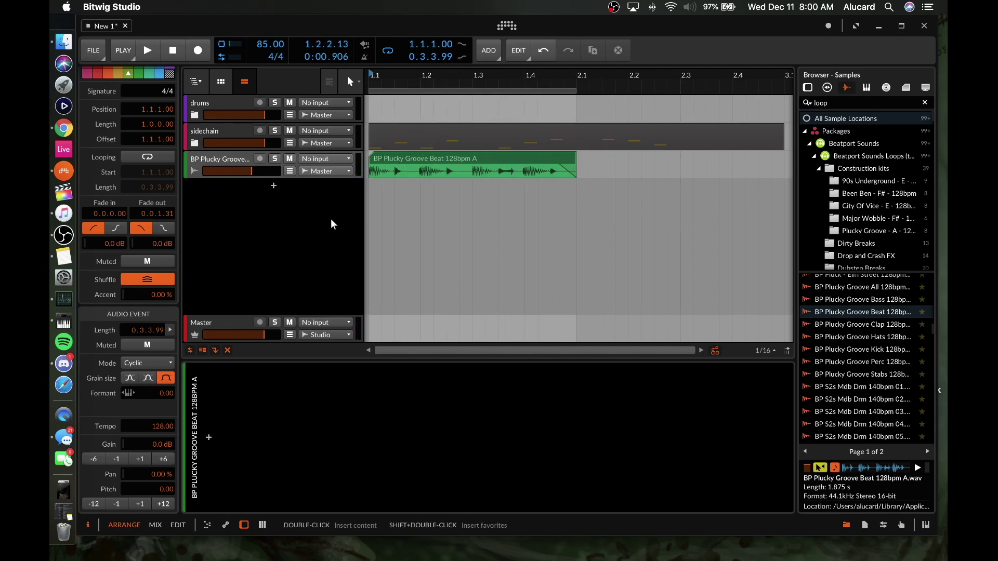
Step: Play the loop in Cyclic mode with the grain size set to small
{"action": "key", "text": "space"}
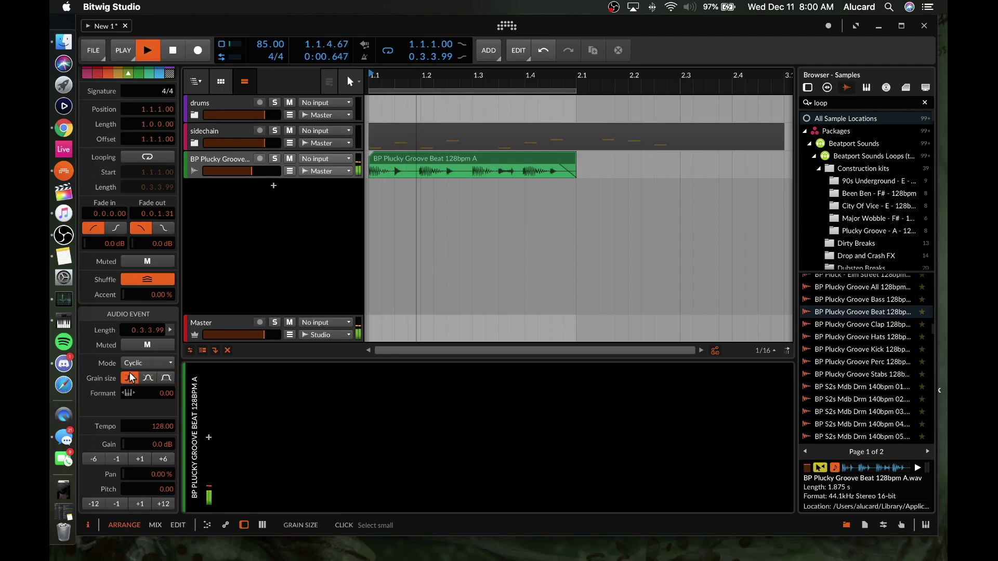
{"action": "left_click", "coordinate": [136, 380]}
{"action": "key", "text": "space"}
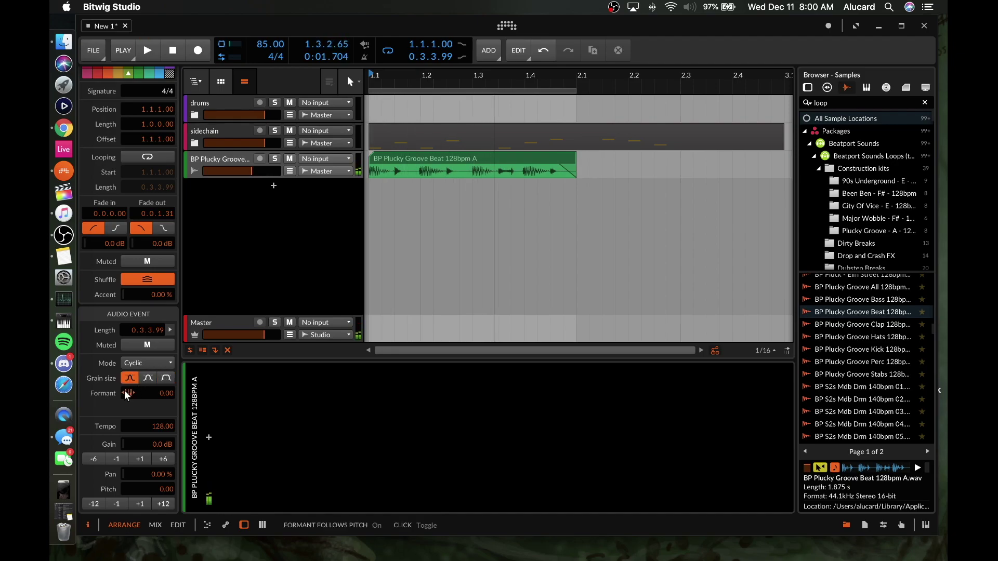
Step: Play the loop while changing the Cyclic formant amount, and return the formant to 0.00
{"action": "left_click", "coordinate": [162, 394]}
{"action": "key", "text": "space"}
{"action": "left_click_drag", "start_coordinate": [162, 395], "coordinate": [162, 361]}
{"action": "key", "text": "space"}
{"action": "mouse_move", "coordinate": [165, 396]}
{"action": "left_mouse_down"}
{"action": "mouse_move", "coordinate": [166, 410]}
{"action": "mouse_move", "coordinate": [161, 391]}
{"action": "left_mouse_up"}
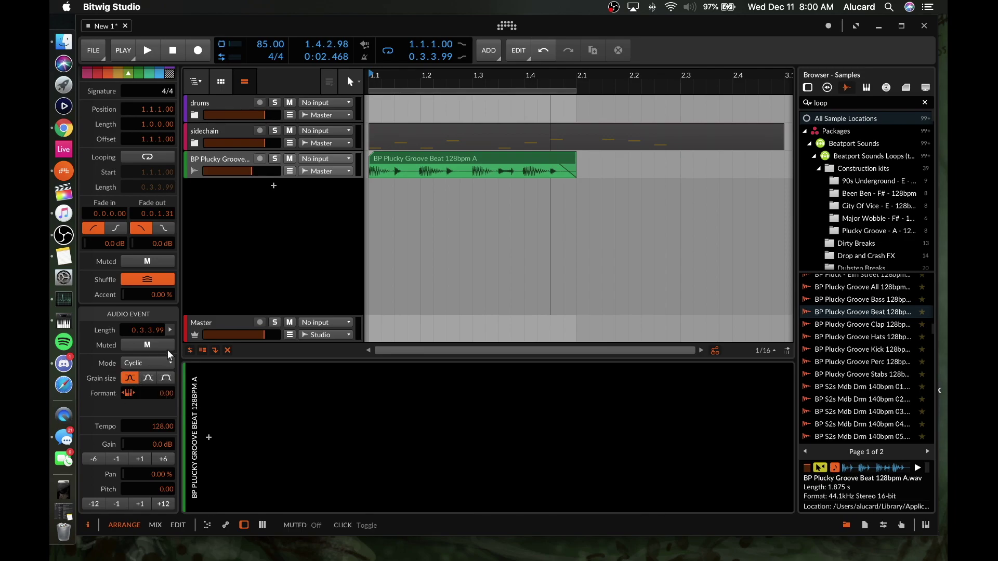
Step: Split the drum clip at 1.1.3 and 1.2, select the resulting slices, and undo the splits
{"action": "left_click", "coordinate": [395, 169]}
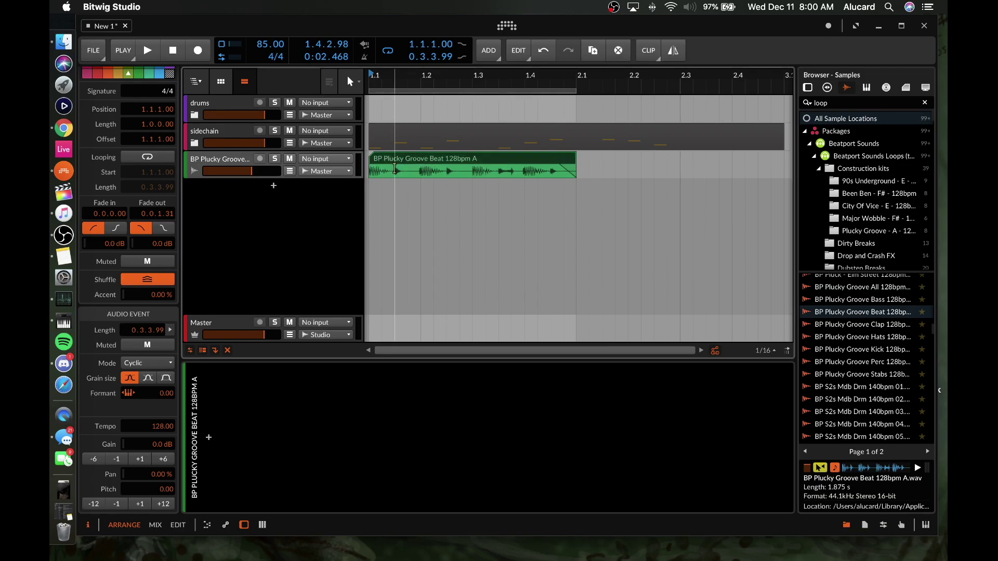
{"action": "left_click", "coordinate": [394, 170]}
{"action": "double_click", "coordinate": [394, 169]}
{"action": "double_click", "coordinate": [420, 170]}
{"action": "left_click", "coordinate": [389, 162]}
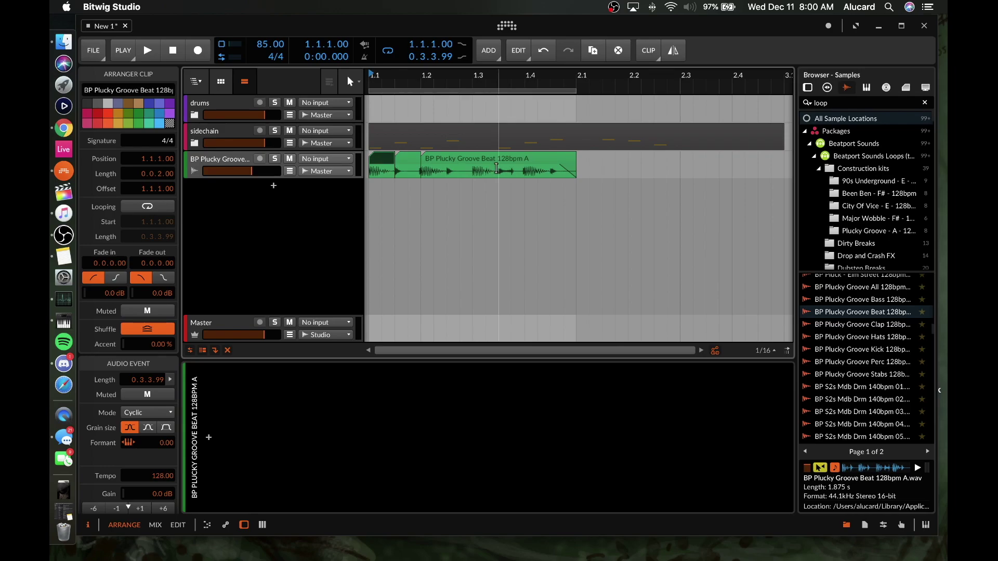
{"action": "left_click", "coordinate": [439, 158]}
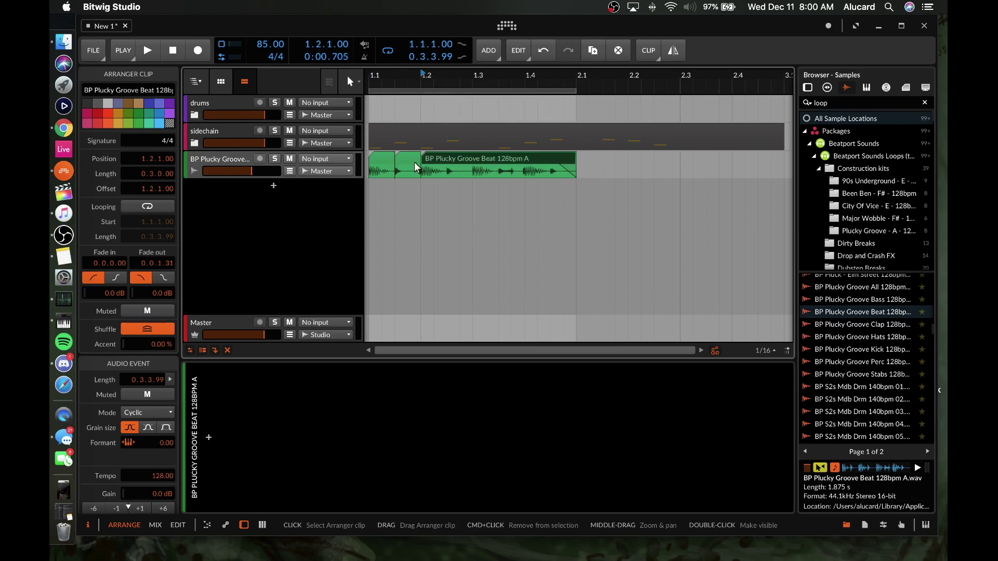
{"action": "key", "text": "super+z"}
{"action": "key", "text": "super+z"}
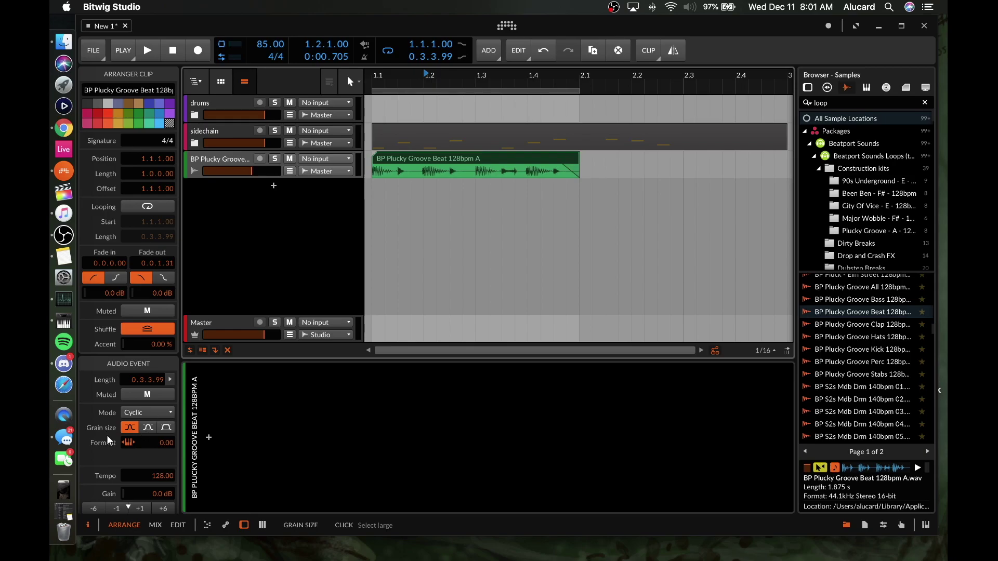
Step: Switch the audio event's stretch mode to Elastique Eco and on to Elastique Pro, and play the loop
{"action": "left_click", "coordinate": [143, 412]}
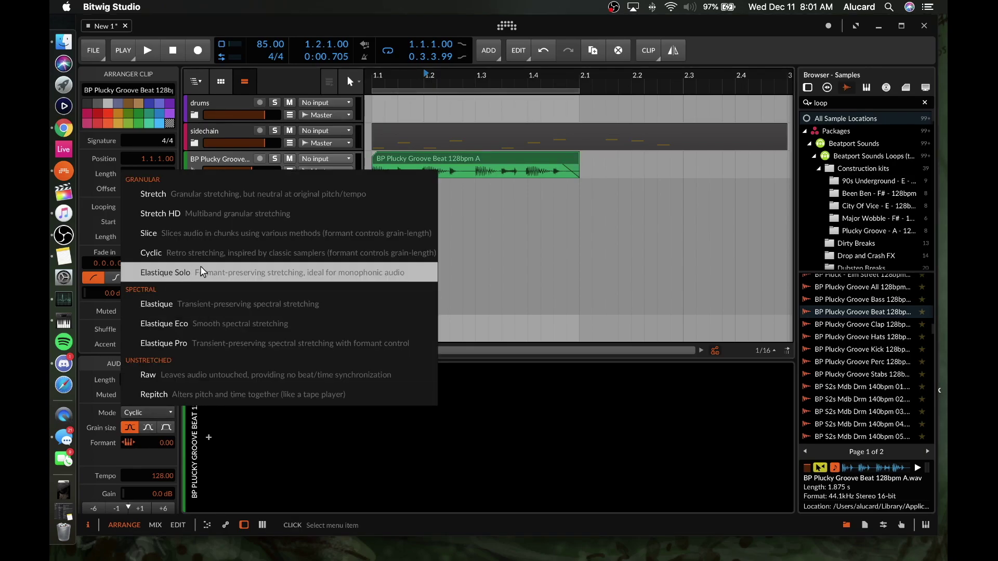
{"action": "left_click", "coordinate": [206, 323]}
{"action": "left_click", "coordinate": [126, 412]}
{"action": "left_click", "coordinate": [168, 343]}
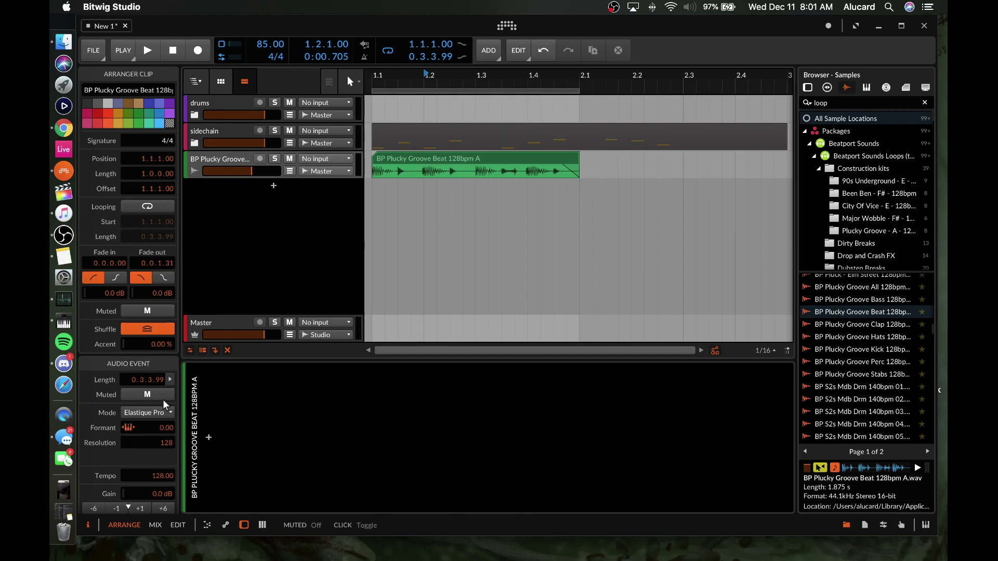
{"action": "left_click", "coordinate": [426, 154]}
{"action": "key", "text": "space"}
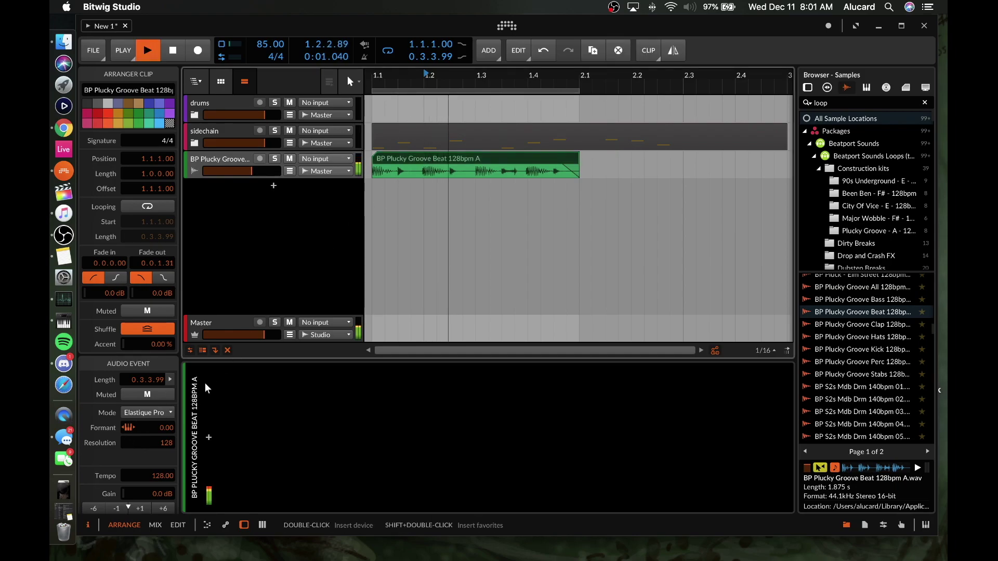
{"action": "key", "text": "space"}
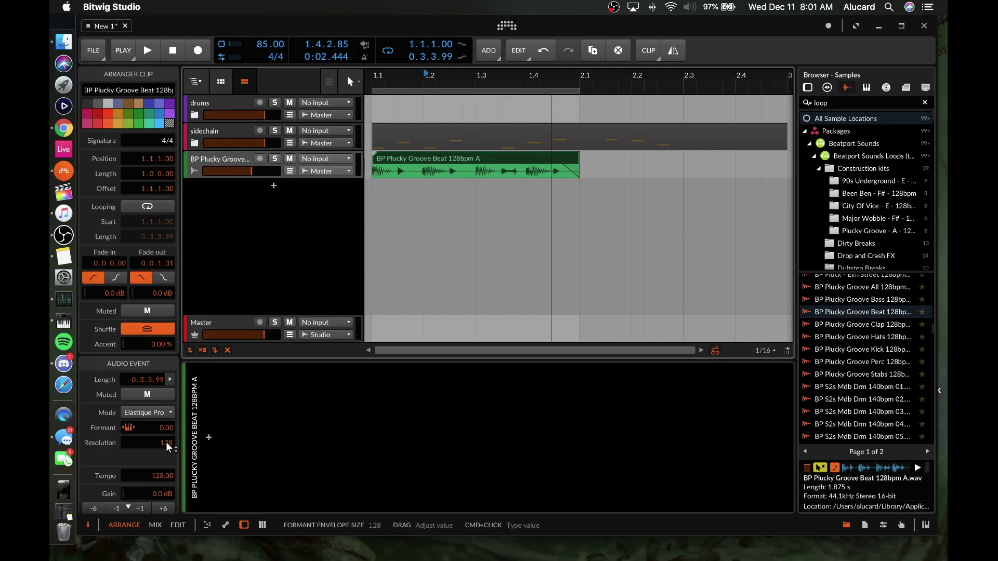
Step: Play the loop with the Elastique Pro resolution raised to 265 and lowered to 8
{"action": "left_click_drag", "start_coordinate": [167, 442], "coordinate": [167, 404]}
{"action": "key", "text": "space"}
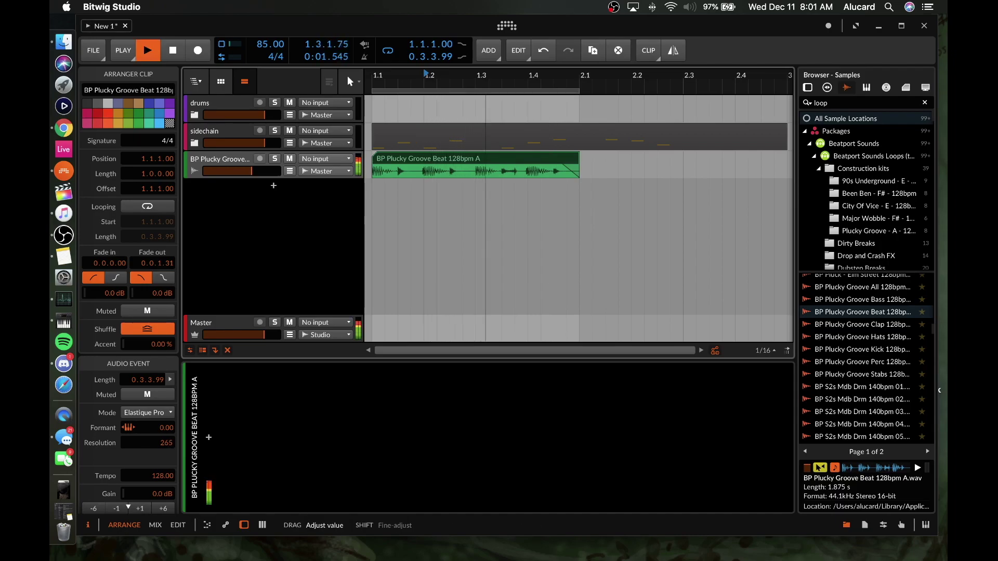
{"action": "mouse_move", "coordinate": [166, 447]}
{"action": "left_mouse_down"}
{"action": "mouse_move", "coordinate": [166, 418]}
{"action": "mouse_move", "coordinate": [166, 525]}
{"action": "mouse_move", "coordinate": [166, 458]}
{"action": "left_mouse_up"}
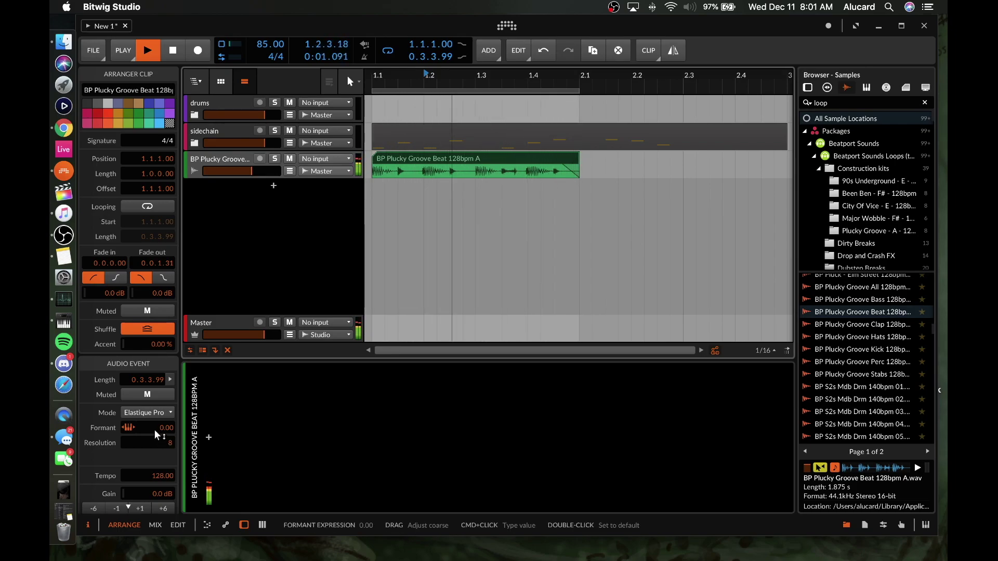
{"action": "key", "text": "space"}
Step: Set the Elastique Pro formant to 24.00 and play the loop with the resolution at 512
{"action": "left_click_drag", "start_coordinate": [163, 428], "coordinate": [163, 421]}
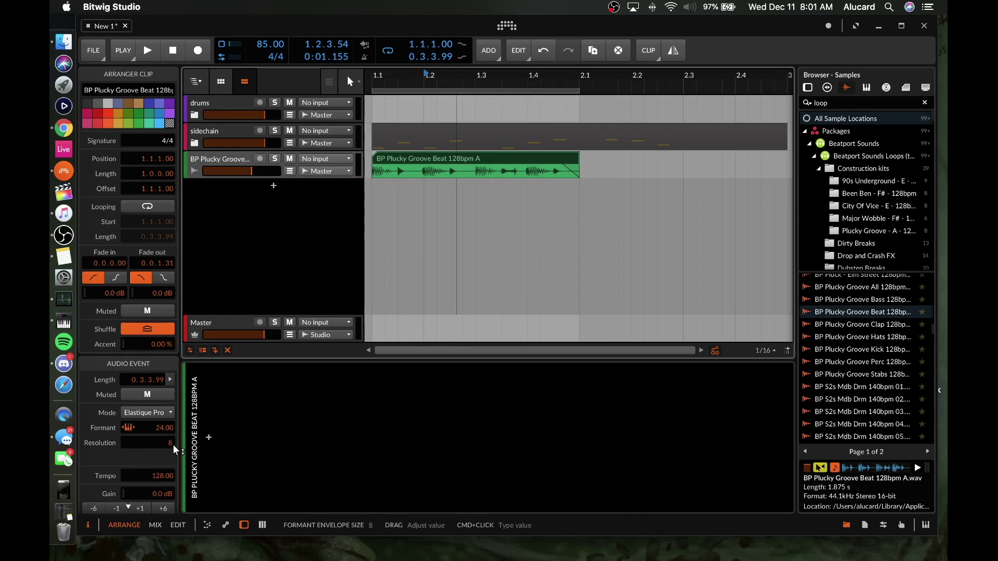
{"action": "key", "text": "space"}
{"action": "left_click_drag", "start_coordinate": [171, 443], "coordinate": [170, 447]}
{"action": "key", "text": "space"}
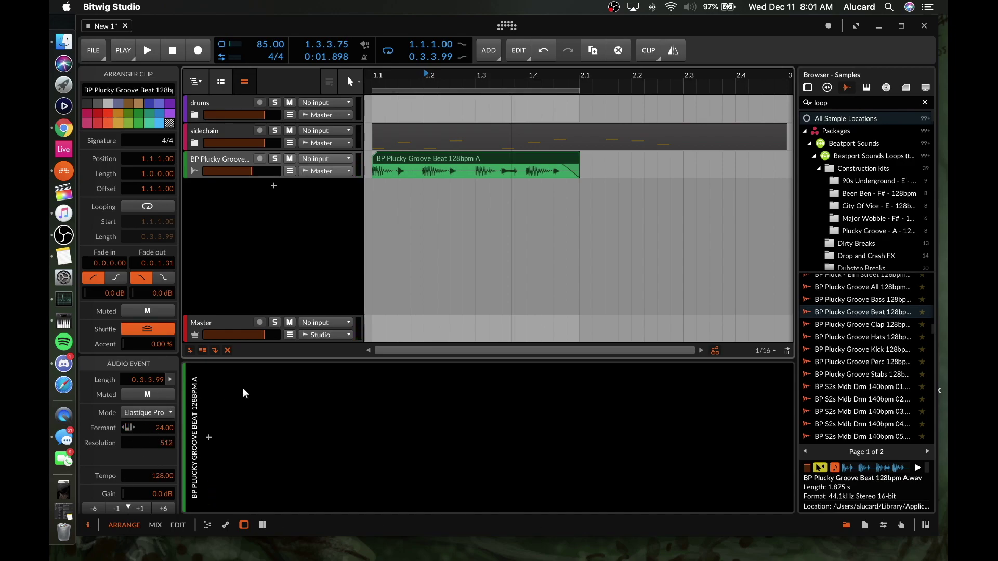
Step: Change the audio event's stretch mode to Elastique, to Elastique Eco, and finally to Slice
{"action": "left_click", "coordinate": [155, 413]}
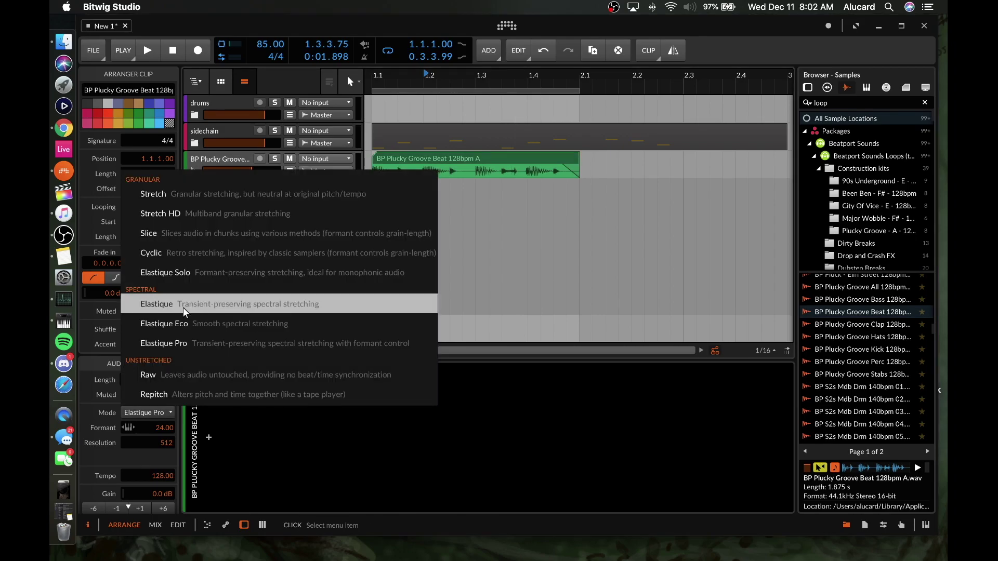
{"action": "left_click", "coordinate": [162, 304]}
{"action": "left_click", "coordinate": [151, 413]}
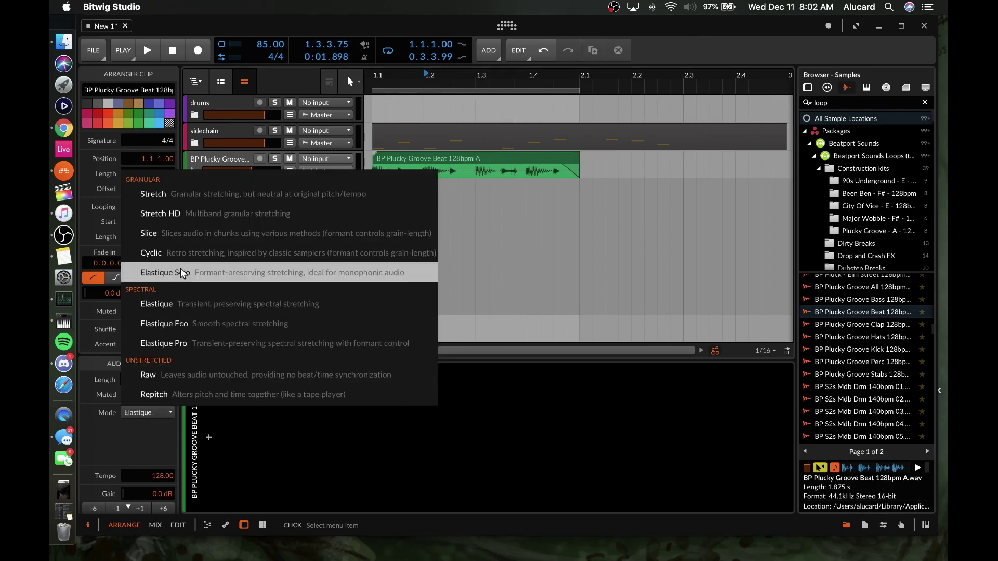
{"action": "left_click", "coordinate": [172, 323]}
{"action": "left_click", "coordinate": [148, 414]}
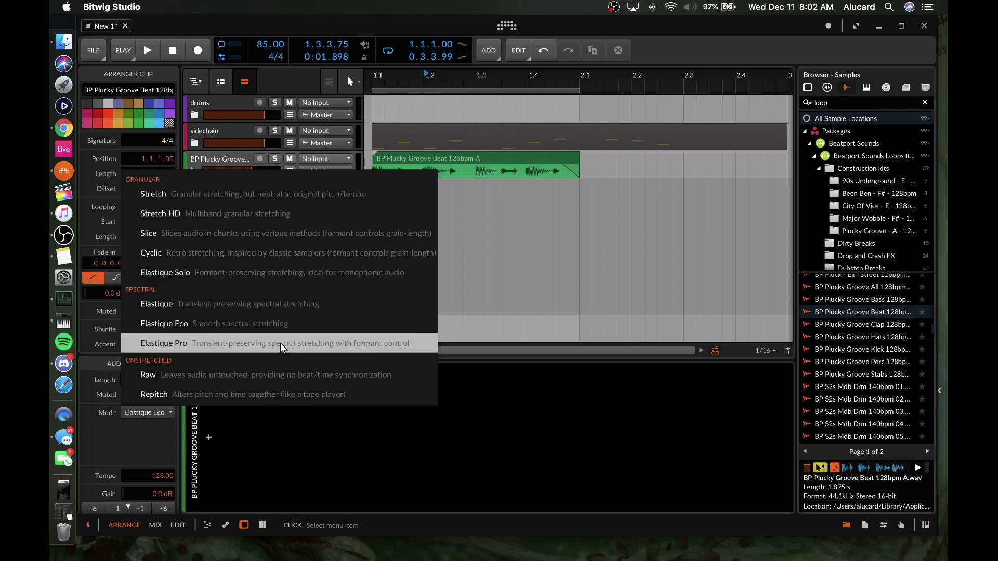
{"action": "left_click", "coordinate": [176, 233]}
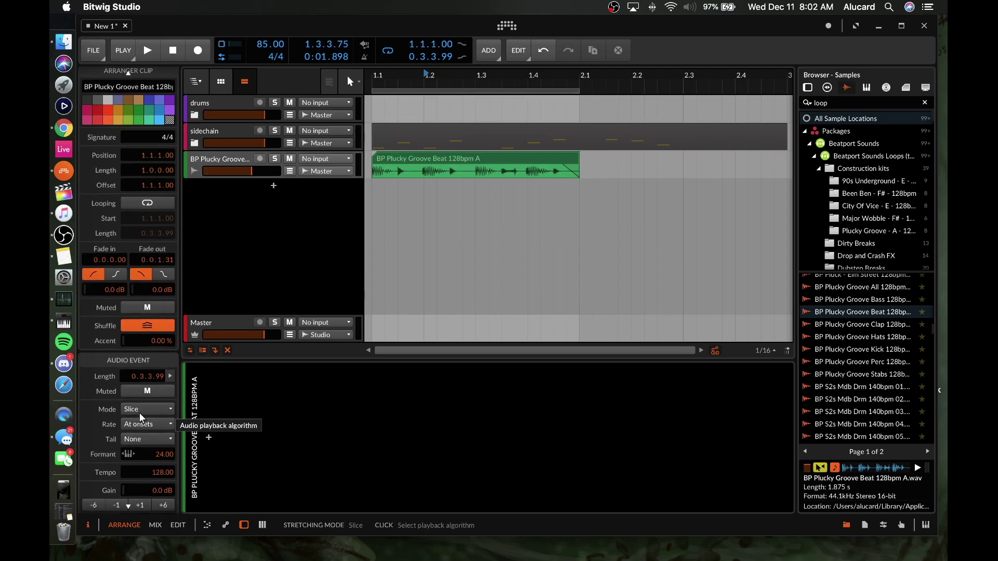
Step: Reset the drum clip's accent to 0.00% and undo the scaling so the clip spans two bars again
{"action": "scroll", "coordinate": [139, 413], "scroll_direction": "down", "scroll_amount": 3}
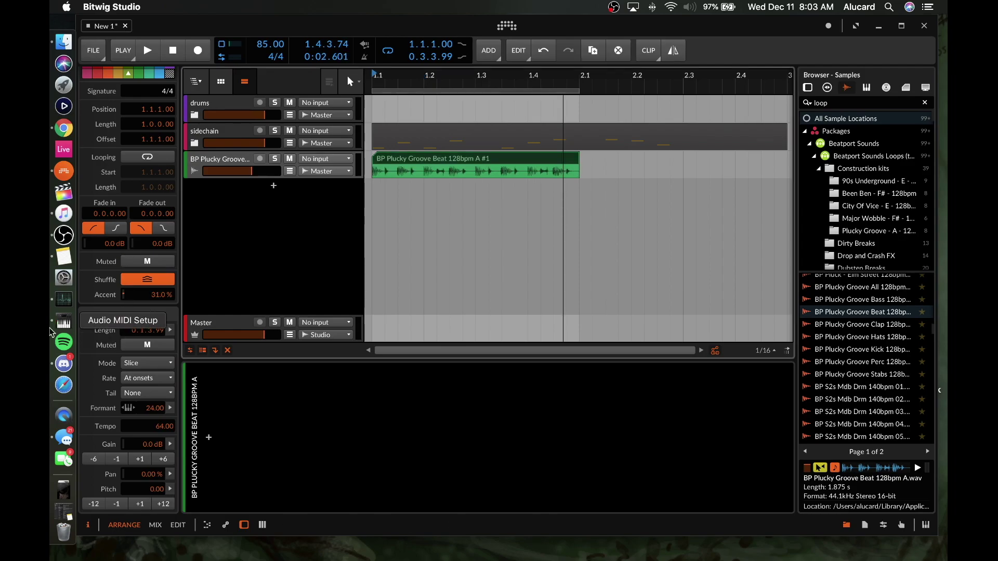
{"action": "double_click", "coordinate": [149, 296]}
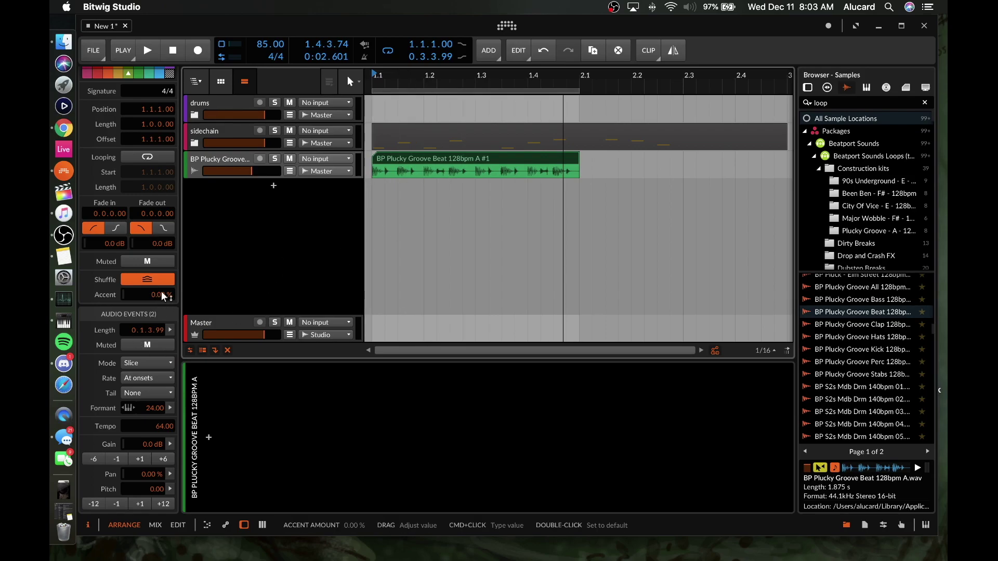
{"action": "left_click", "coordinate": [434, 161]}
{"action": "key", "text": "super+z"}
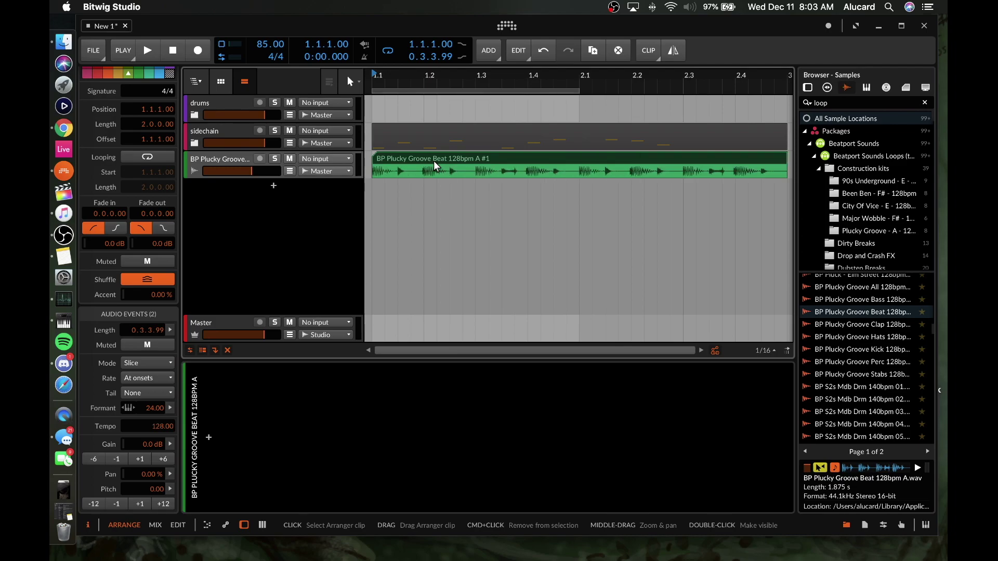
Step: Play the two-bar clip, vary its accent amount, and set the accent back to 0%
{"action": "key", "text": "space"}
{"action": "left_click_drag", "start_coordinate": [152, 295], "coordinate": [152, 340]}
{"action": "left_click", "coordinate": [153, 296], "text": "super"}
{"action": "key", "text": "BackSpace"}
{"action": "type", "text": "0"}
{"action": "key", "text": "Return"}
{"action": "key", "text": "space"}
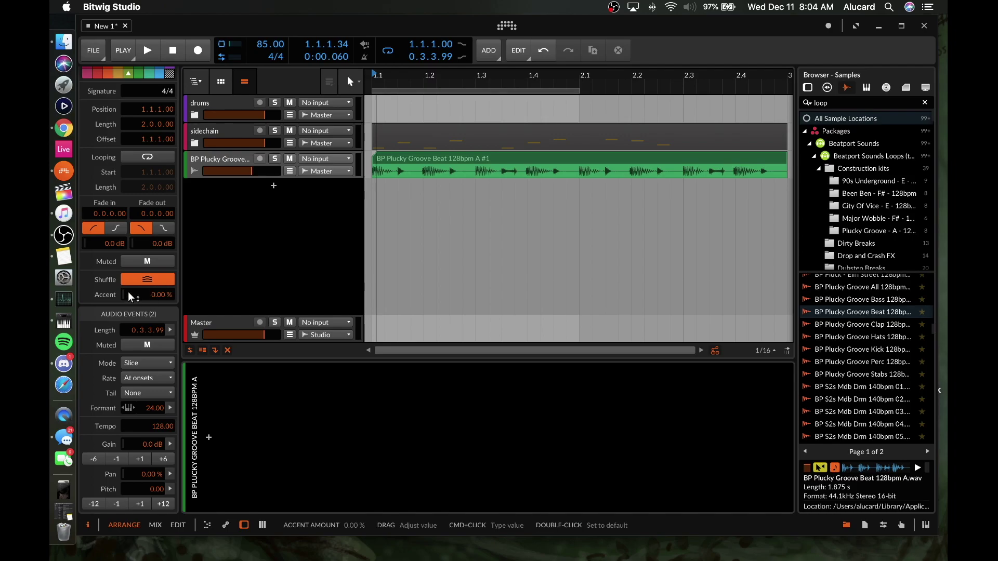
Step: Open the drum clip in the detail editor and select its first audio event
{"action": "scroll", "coordinate": [101, 277], "scroll_direction": "up", "scroll_amount": 2}
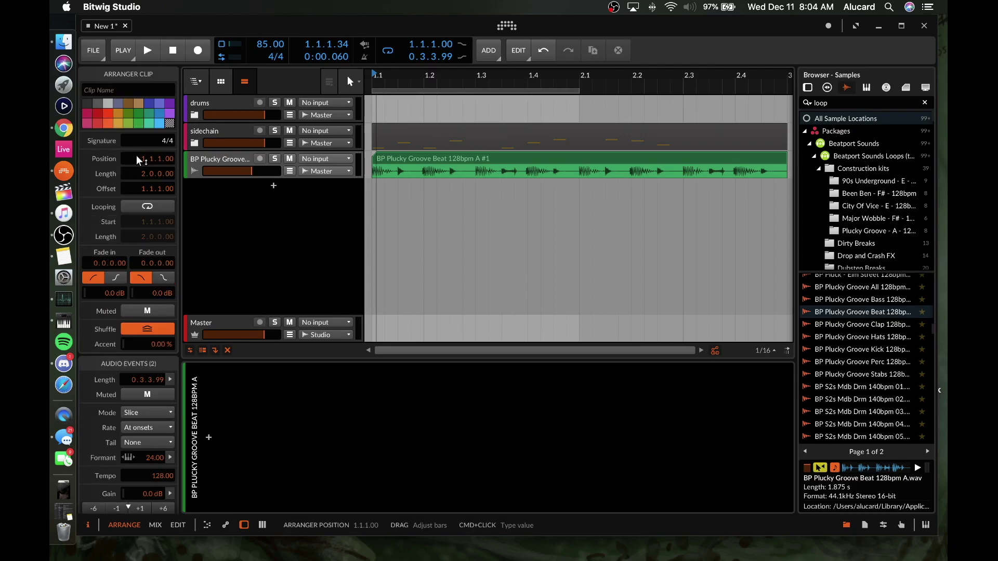
{"action": "double_click", "coordinate": [403, 157]}
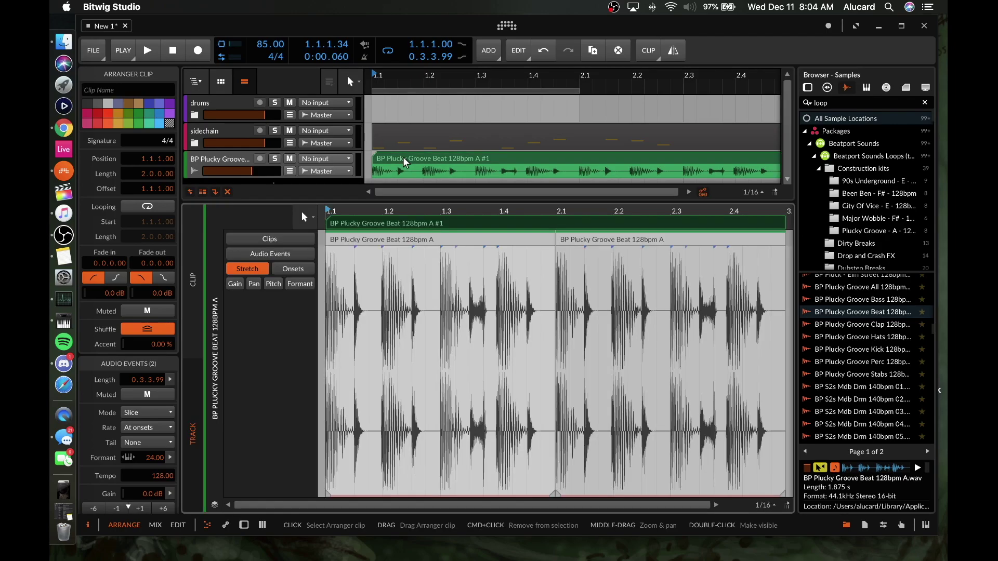
{"action": "left_click", "coordinate": [375, 247]}
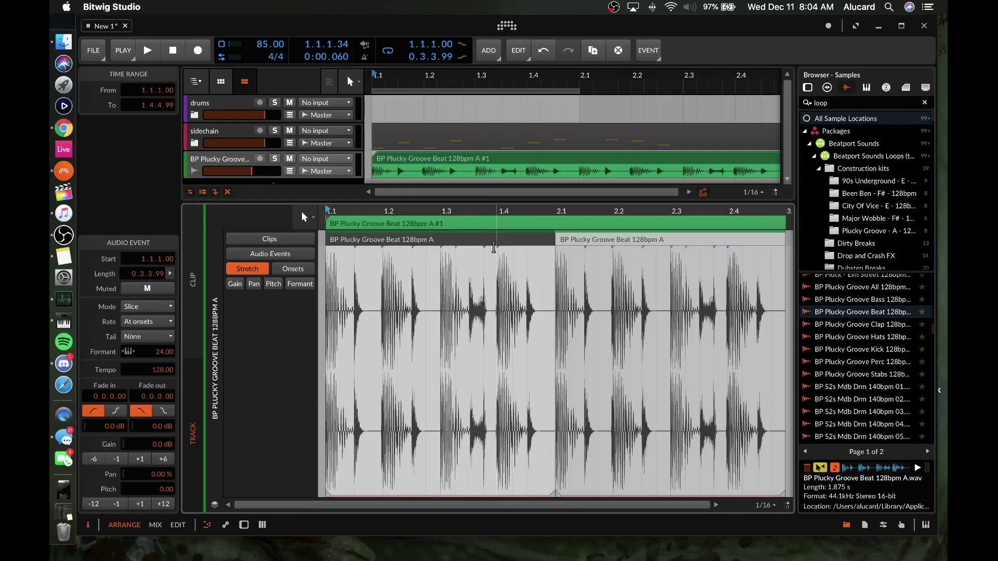
{"action": "scroll", "coordinate": [494, 249], "scroll_direction": "right", "scroll_amount": 2}
{"action": "scroll", "coordinate": [494, 250], "scroll_direction": "left", "scroll_amount": 2}
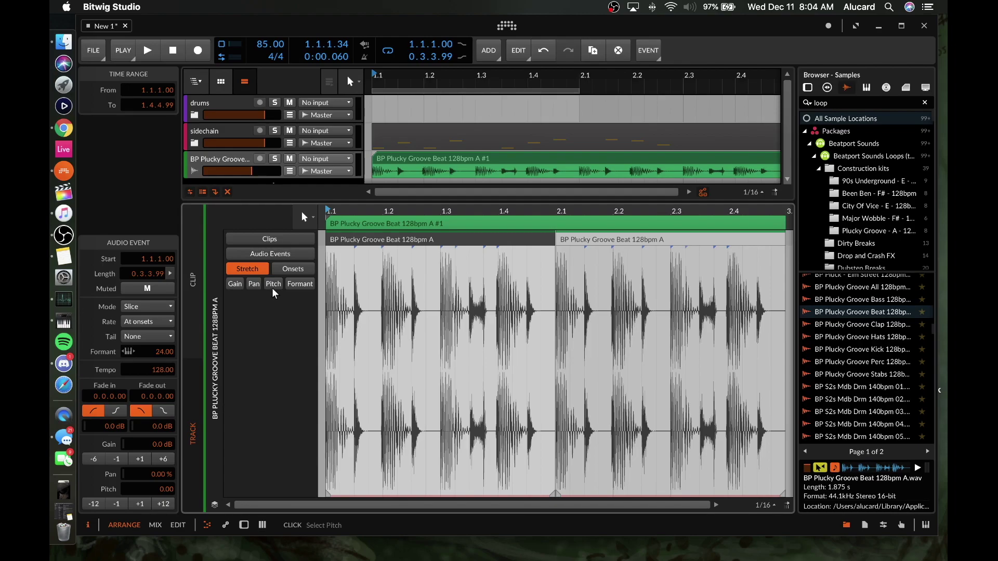
Step: Show the Clips, Audio Events and Stretch views of the detail editor, selecting the clip and its first audio event
{"action": "left_click", "coordinate": [268, 239]}
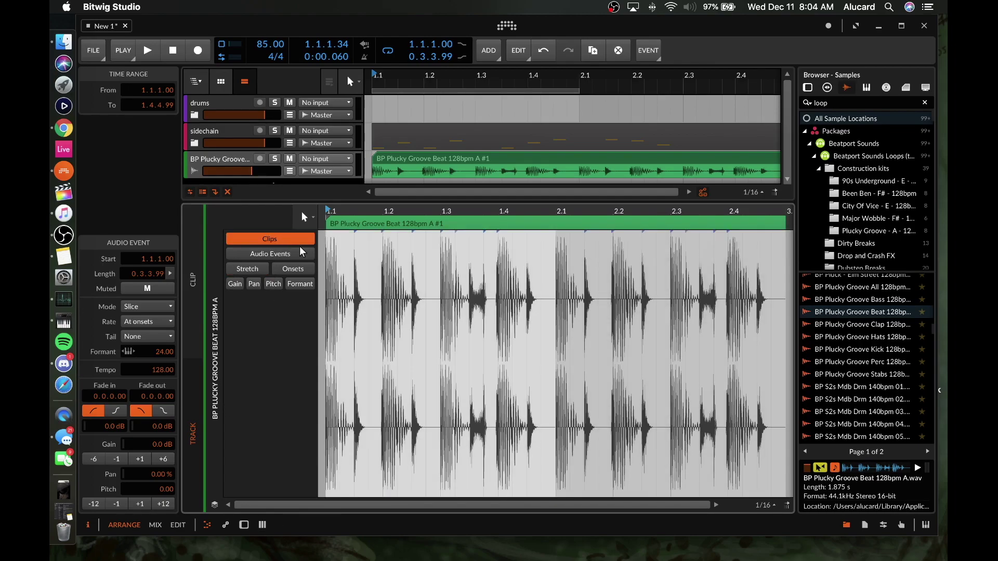
{"action": "left_click", "coordinate": [373, 226]}
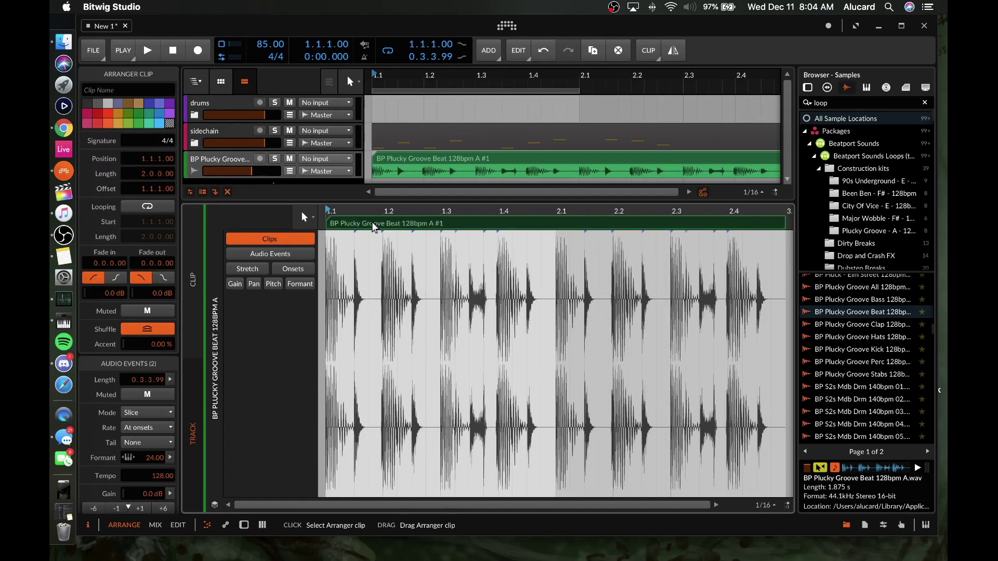
{"action": "left_click", "coordinate": [269, 254]}
{"action": "left_click", "coordinate": [397, 242]}
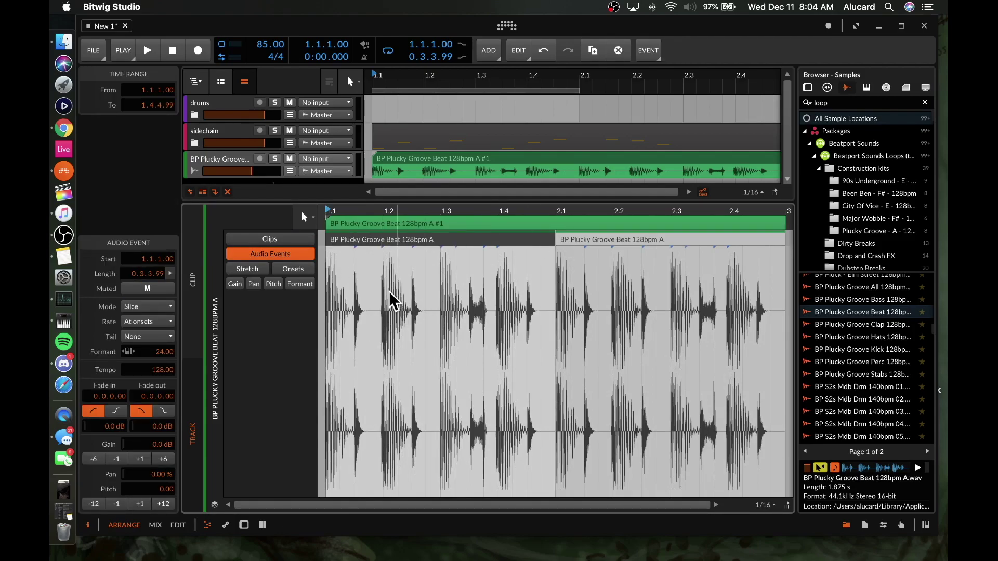
{"action": "left_click", "coordinate": [240, 271]}
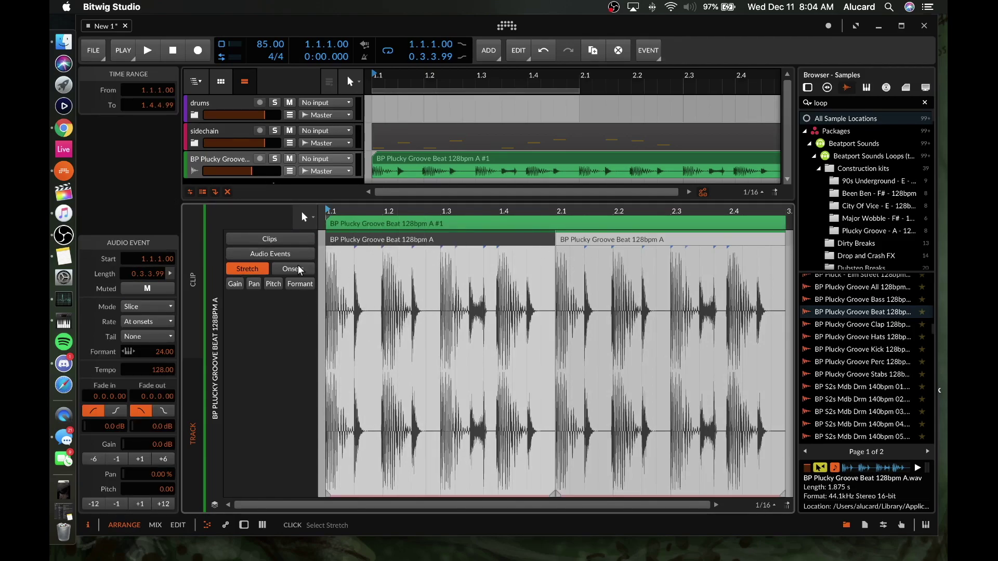
Step: Duplicate the slice spanning 1.2.1 to 1.2.3 directly behind itself, delete the copy, and undo the deletion
{"action": "left_click", "coordinate": [286, 268]}
{"action": "left_click", "coordinate": [243, 272]}
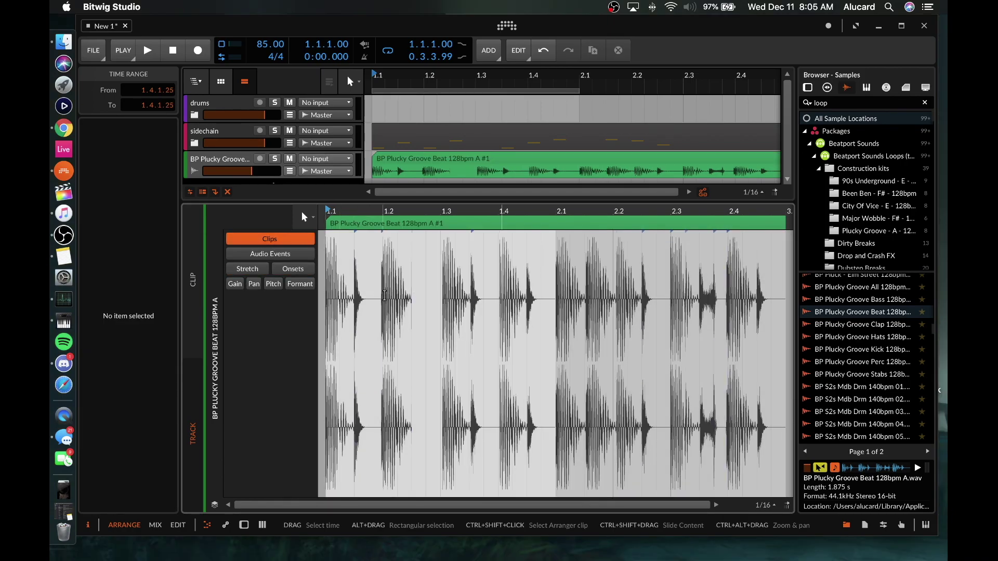
{"action": "left_click_drag", "start_coordinate": [381, 296], "coordinate": [416, 299]}
{"action": "key", "text": "super+d"}
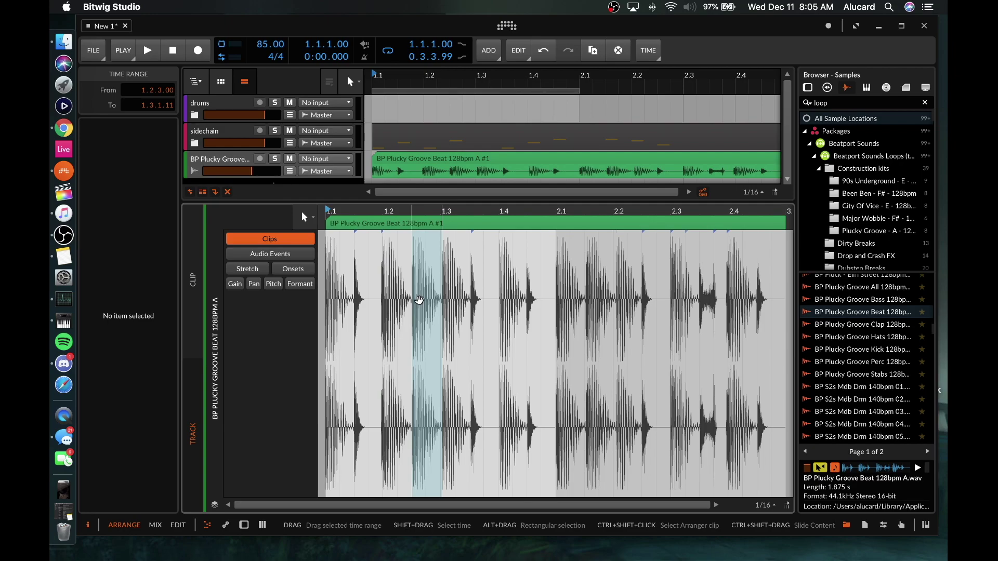
{"action": "key", "text": "Delete"}
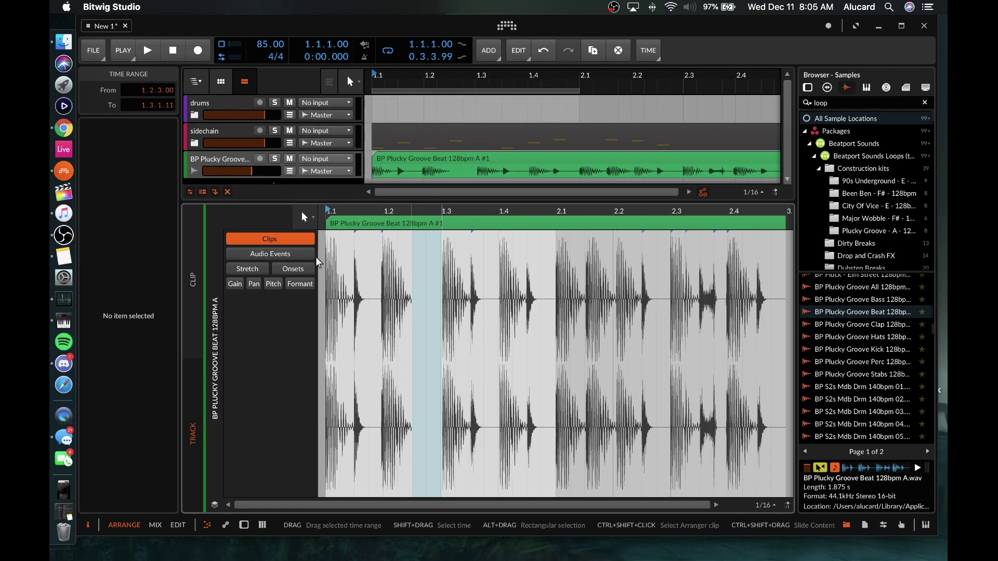
{"action": "key", "text": "super+z"}
Step: In the Audio Events view, split the first event at 1.1.3, move its second part to 1.2.1.00, and extend it to 1.3.2.00
{"action": "left_click", "coordinate": [279, 256]}
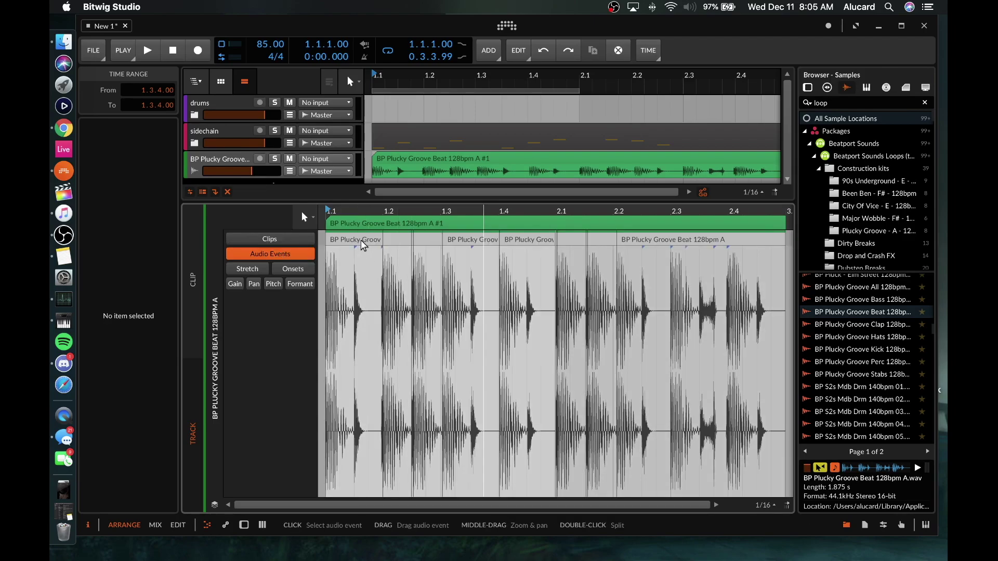
{"action": "left_click", "coordinate": [354, 303]}
{"action": "left_click_drag", "start_coordinate": [354, 303], "coordinate": [378, 305]}
{"action": "key", "text": "super+e"}
{"action": "left_click_drag", "start_coordinate": [367, 244], "coordinate": [451, 243]}
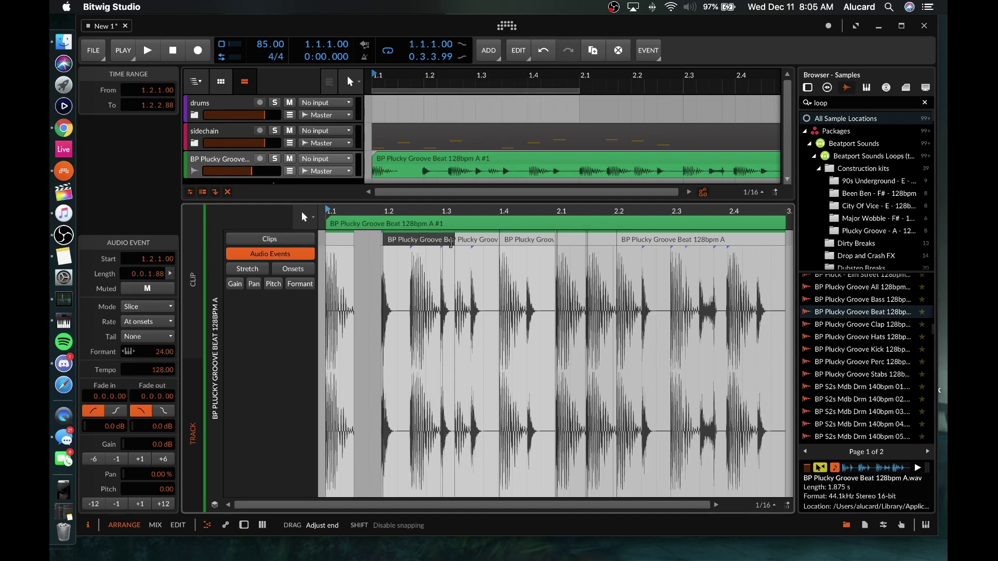
{"action": "left_click", "coordinate": [476, 241]}
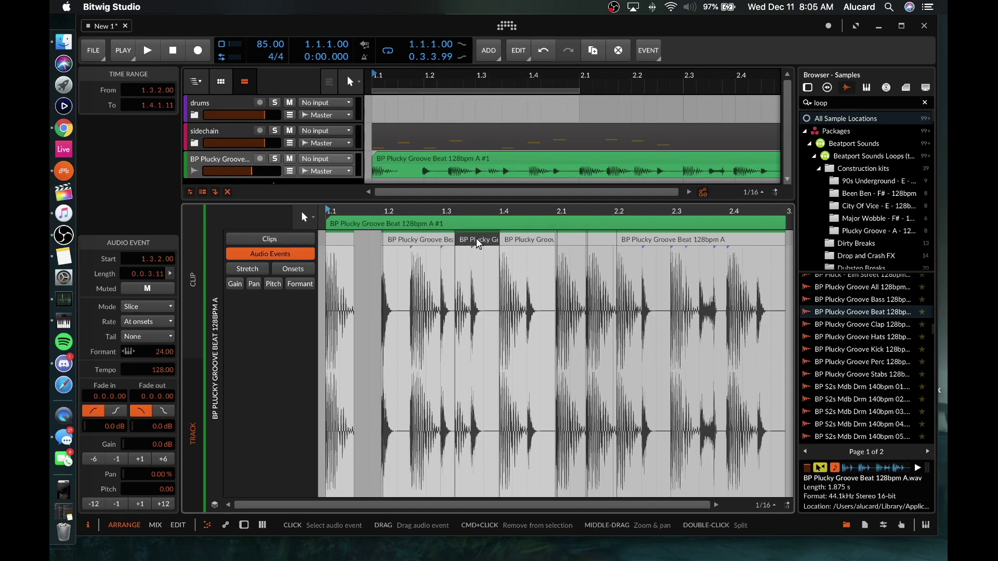
Step: Extend the first audio event's end to 1.2.1.00 and play the drum clip
{"action": "left_click", "coordinate": [348, 243]}
{"action": "left_click_drag", "start_coordinate": [354, 243], "coordinate": [383, 243]}
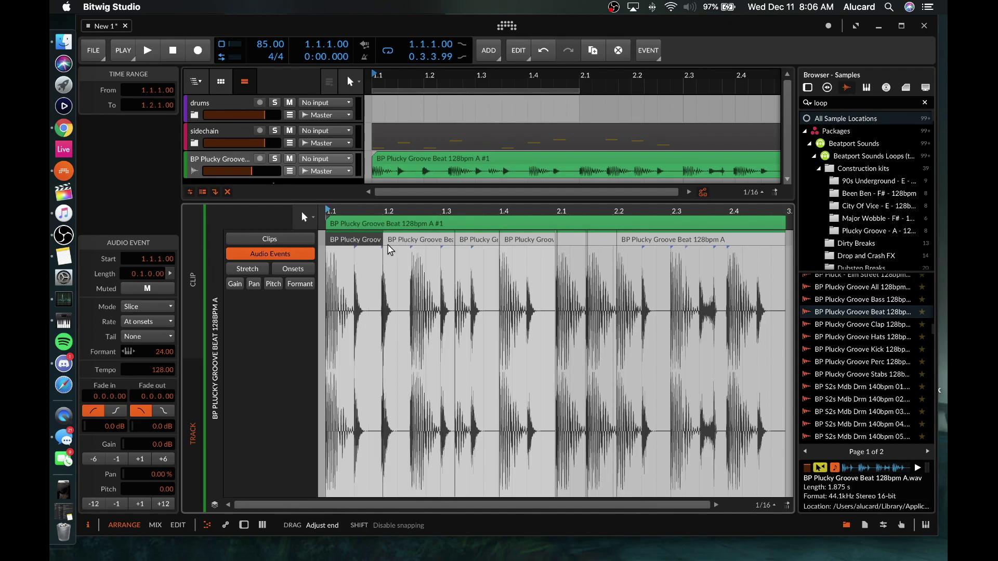
{"action": "left_click", "coordinate": [431, 160]}
{"action": "key", "text": "space"}
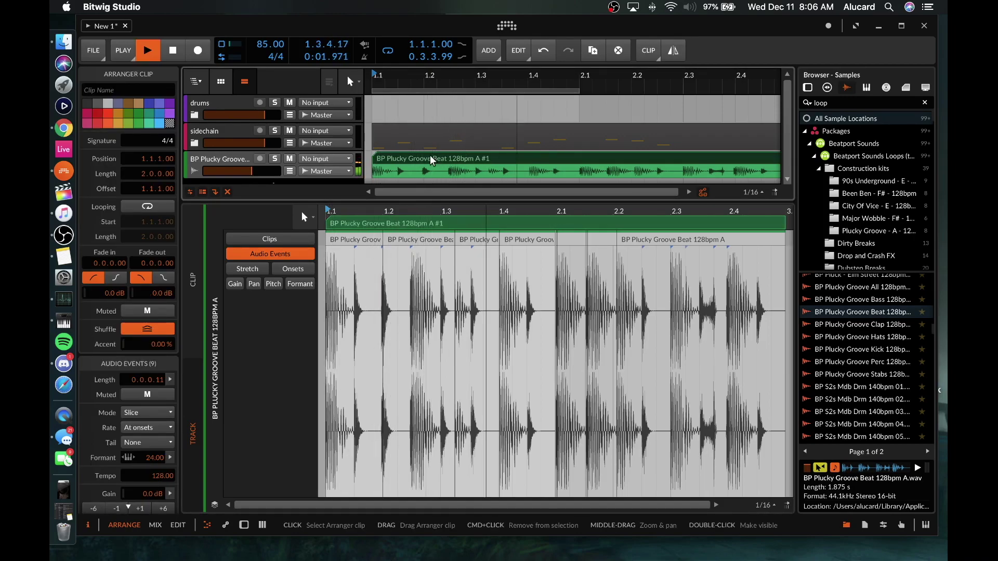
Step: Move the split-off second half of the beat 1.4 event to 1.4.4.00, and shift the last event's part from 2.3 about one beat earlier
{"action": "left_click", "coordinate": [524, 297]}
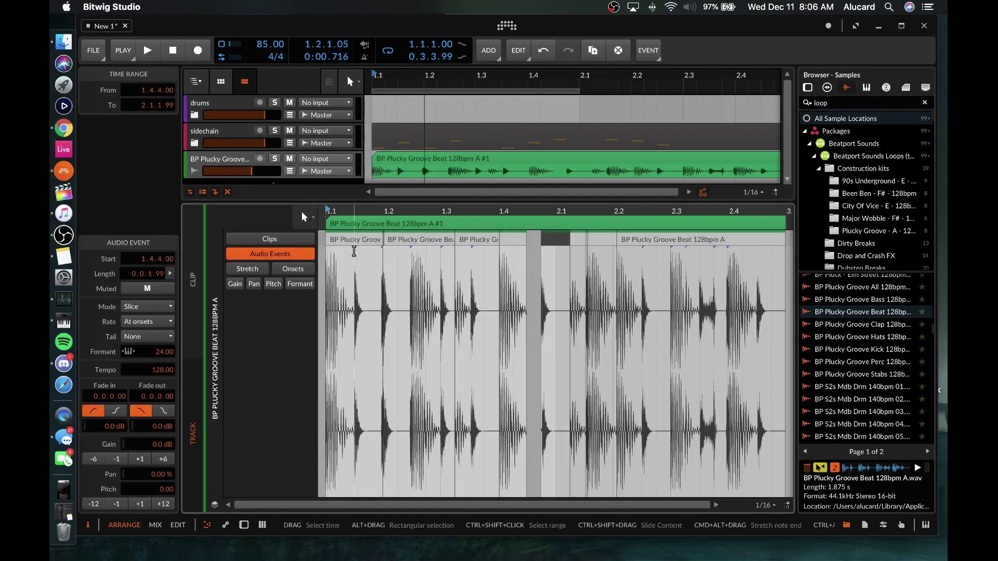
{"action": "left_click", "coordinate": [354, 251]}
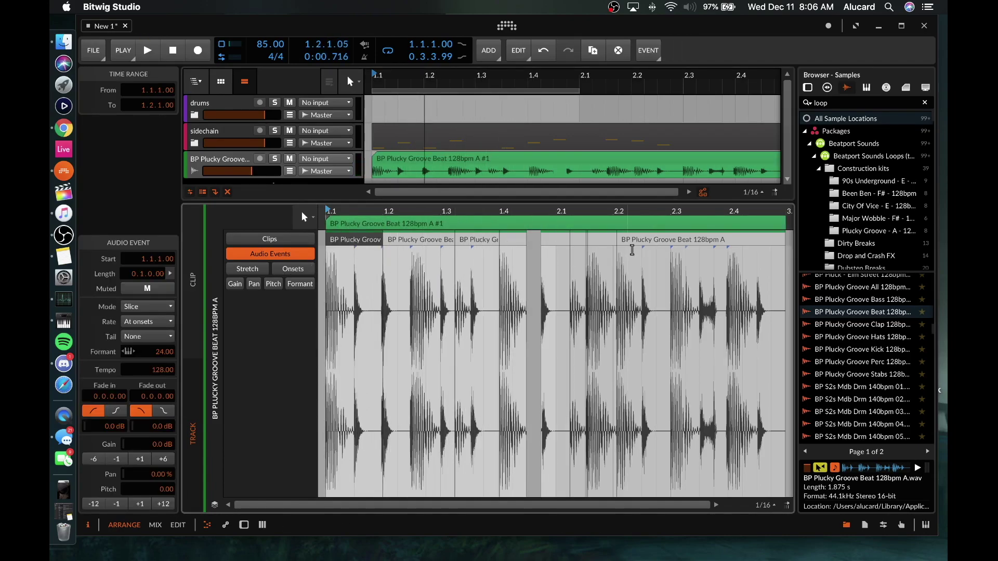
{"action": "double_click", "coordinate": [670, 283]}
{"action": "mouse_move", "coordinate": [692, 240]}
{"action": "left_mouse_down"}
{"action": "mouse_move", "coordinate": [637, 240]}
{"action": "mouse_move", "coordinate": [689, 243]}
{"action": "left_mouse_up"}
{"action": "double_click", "coordinate": [670, 253]}
{"action": "left_click", "coordinate": [659, 239]}
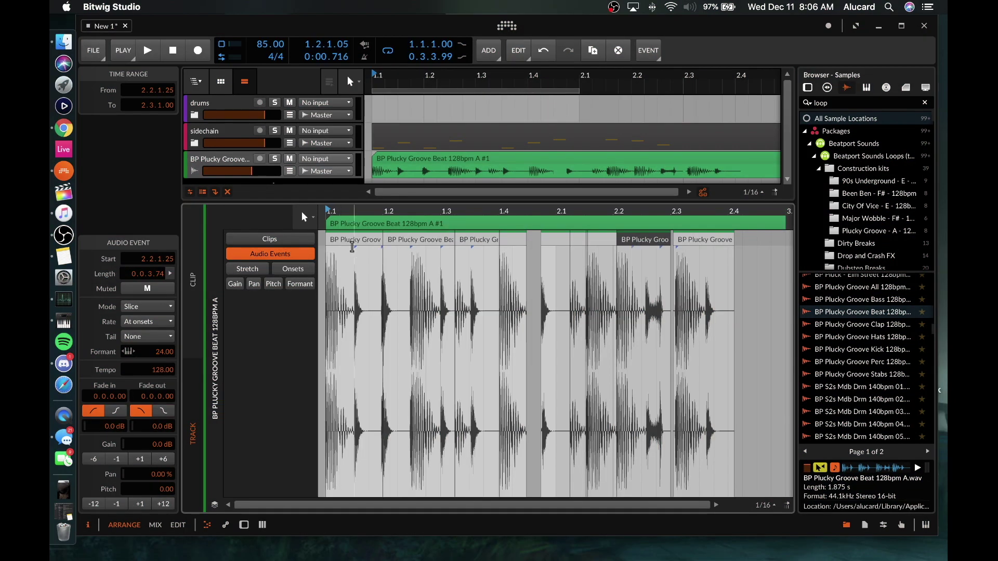
Step: Extend the first audio event over the whole first bar and split it at 1.1.4.88 and 1.2.4.00
{"action": "left_click_drag", "start_coordinate": [383, 244], "coordinate": [624, 244]}
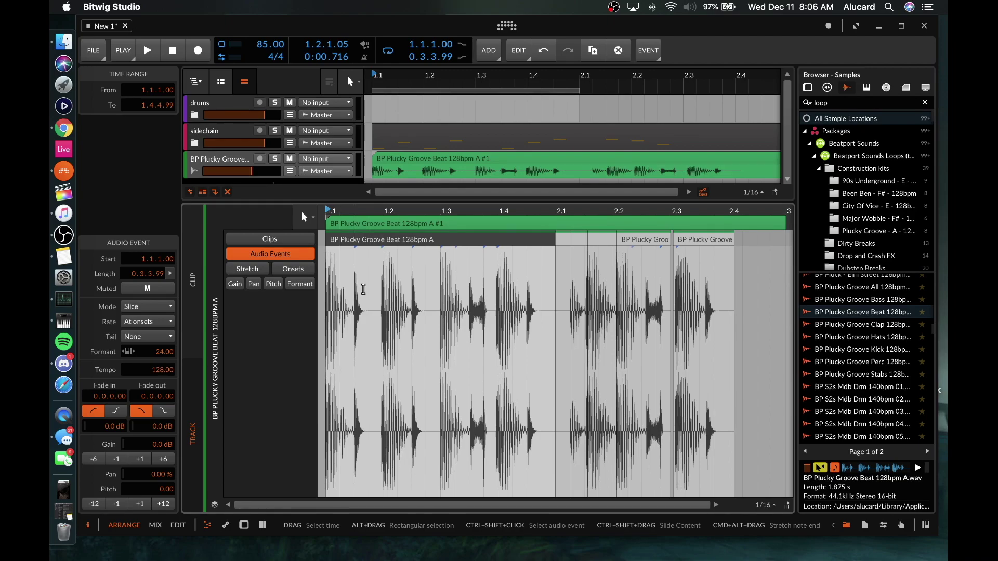
{"action": "left_click", "coordinate": [383, 281]}
{"action": "left_click_drag", "start_coordinate": [389, 283], "coordinate": [367, 280]}
{"action": "left_click", "coordinate": [378, 286]}
{"action": "left_click", "coordinate": [382, 268]}
{"action": "key", "text": "super+e"}
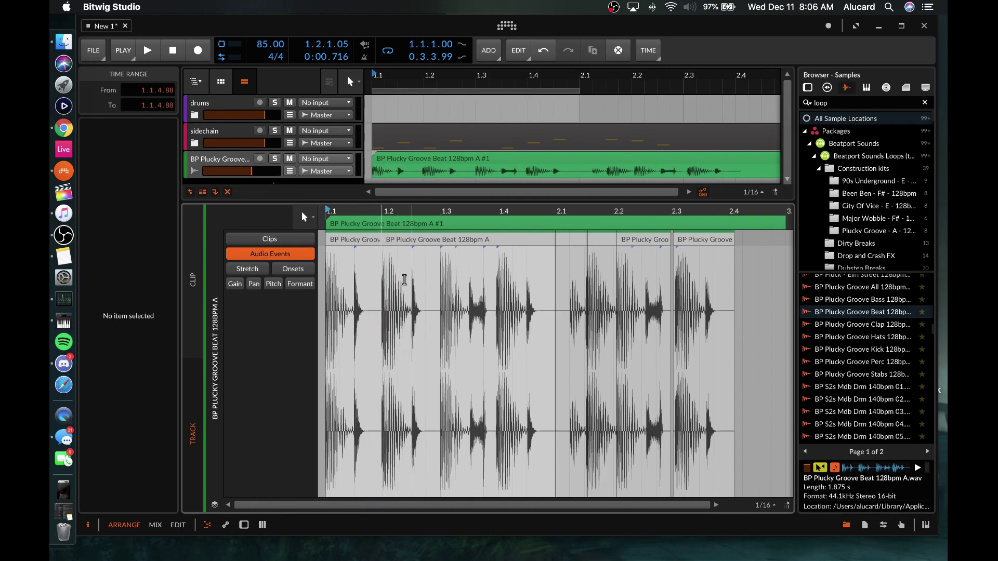
{"action": "left_click", "coordinate": [425, 287]}
{"action": "key", "text": "super+e"}
Step: Quantize the second event to a 1/64 quintole grid with 47.8% shuffle, 96% humanize and 100% start amount, then return it to 1.1.4.88
{"action": "right_click", "coordinate": [415, 243]}
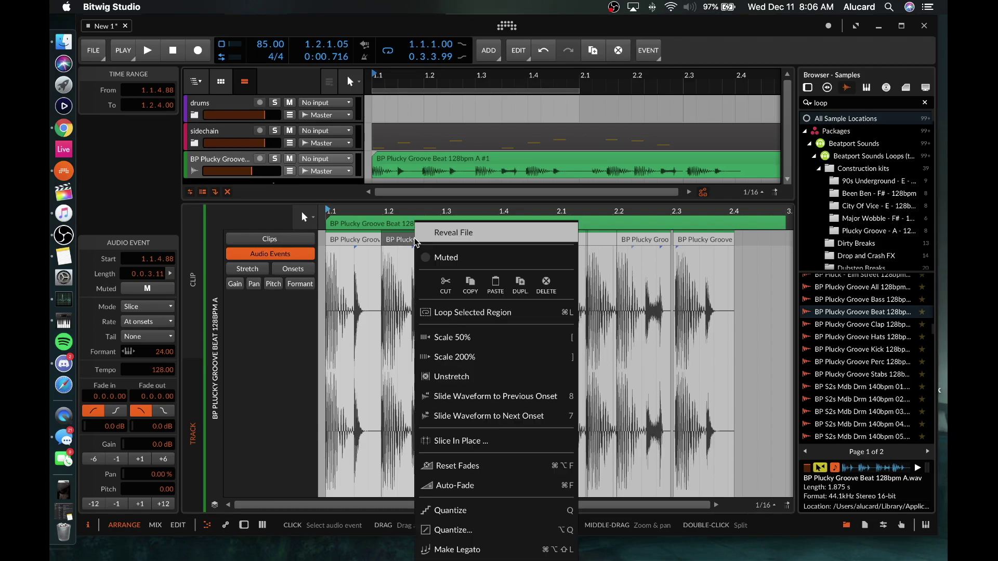
{"action": "left_click", "coordinate": [441, 526]}
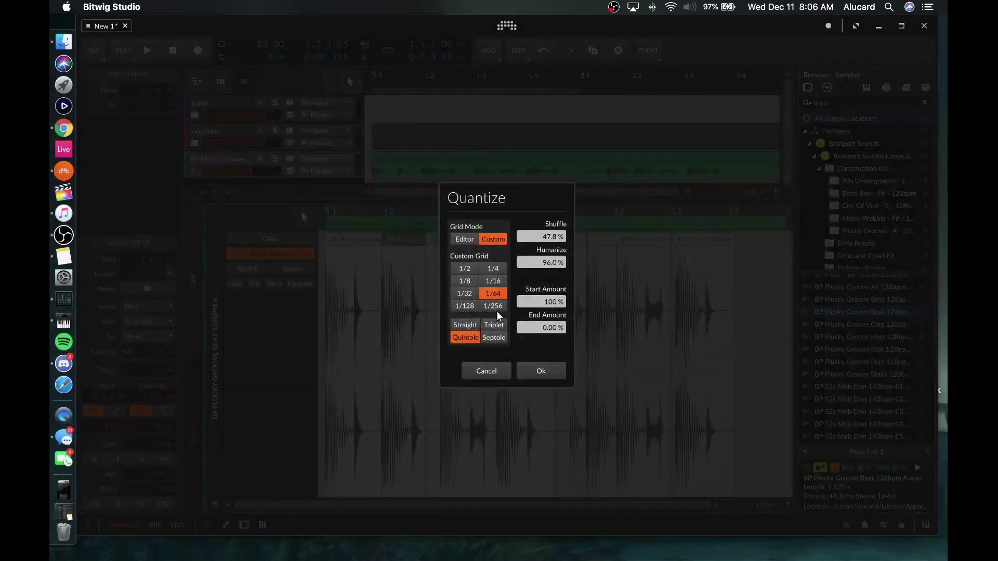
{"action": "key", "text": "Return"}
{"action": "left_click", "coordinate": [388, 237]}
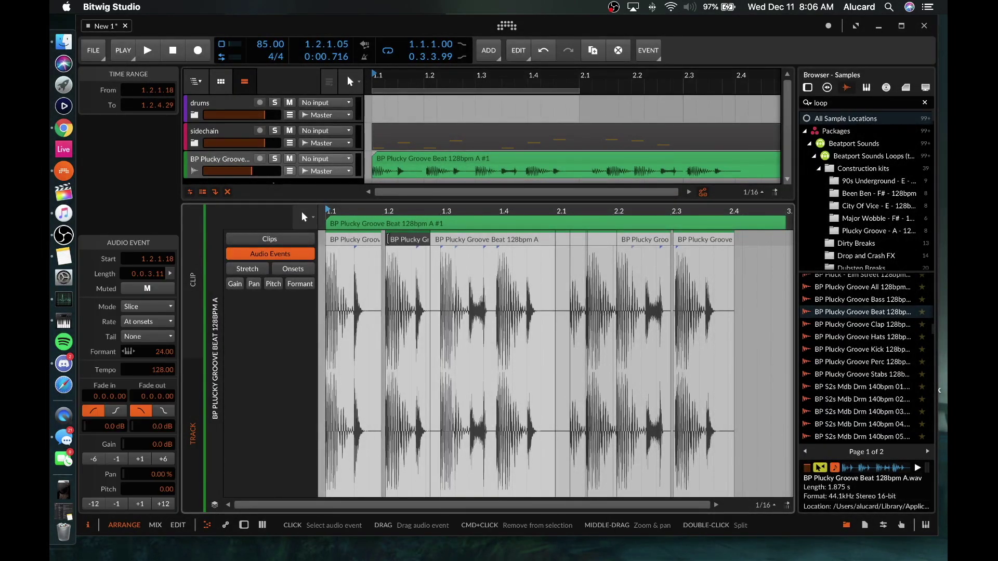
{"action": "left_click_drag", "start_coordinate": [392, 242], "coordinate": [387, 242]}
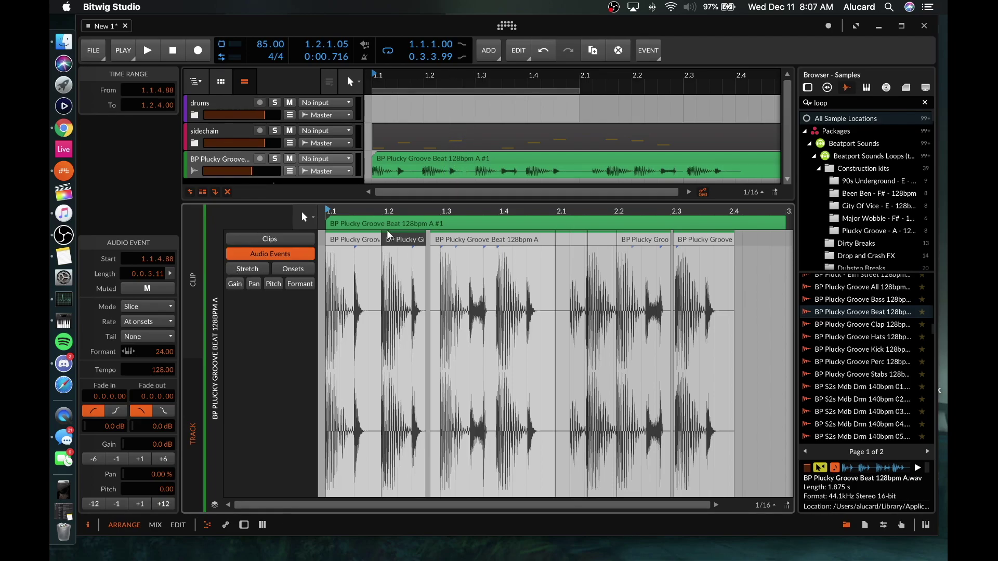
Step: Extend the second event to 1.3.1.00 and quantize it to 1/16 quintole with 100% shuffle, start and end amounts, returning its start to 1.1.4.88
{"action": "left_click_drag", "start_coordinate": [426, 247], "coordinate": [441, 246]}
{"action": "right_click", "coordinate": [421, 246]}
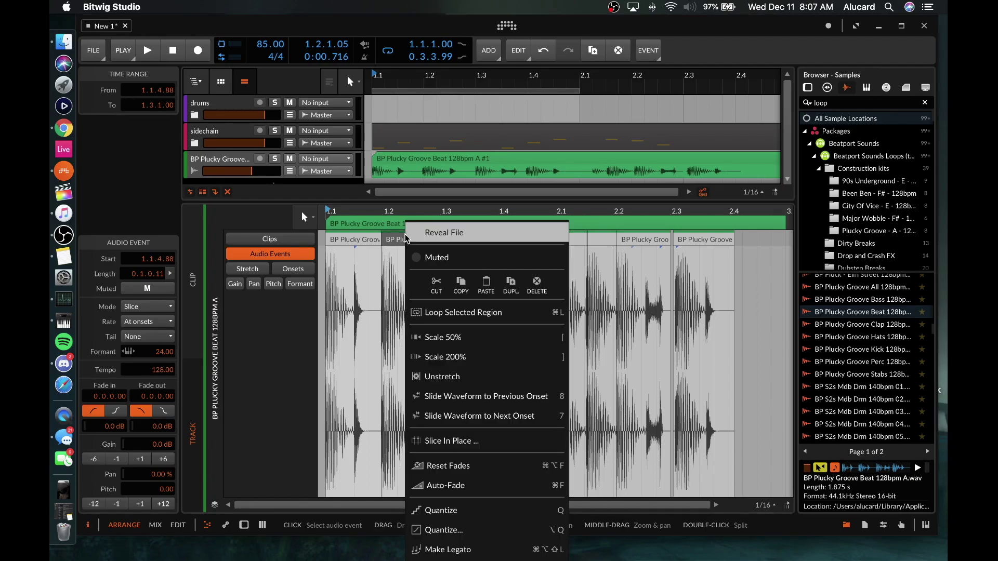
{"action": "left_click", "coordinate": [442, 528]}
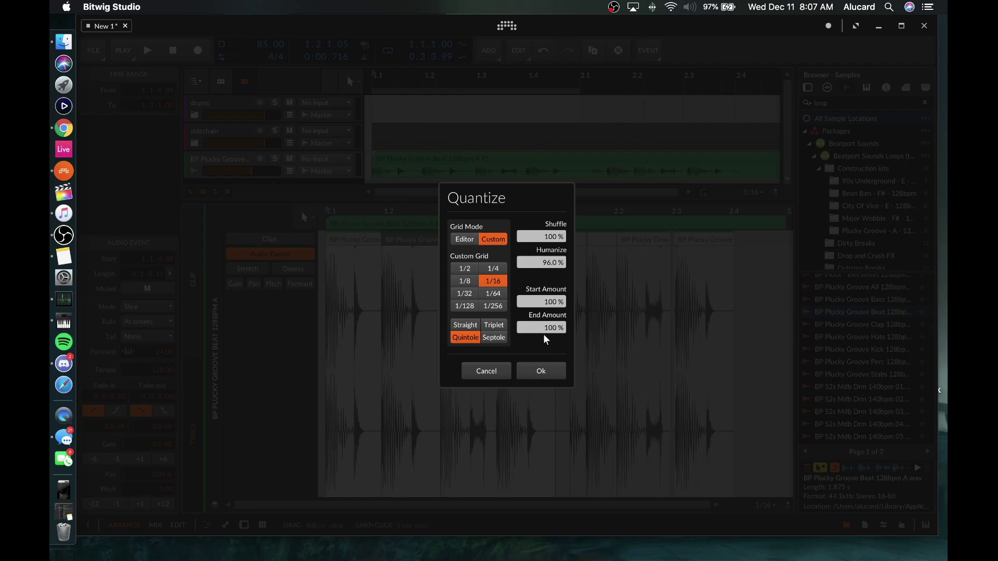
{"action": "left_click", "coordinate": [542, 371]}
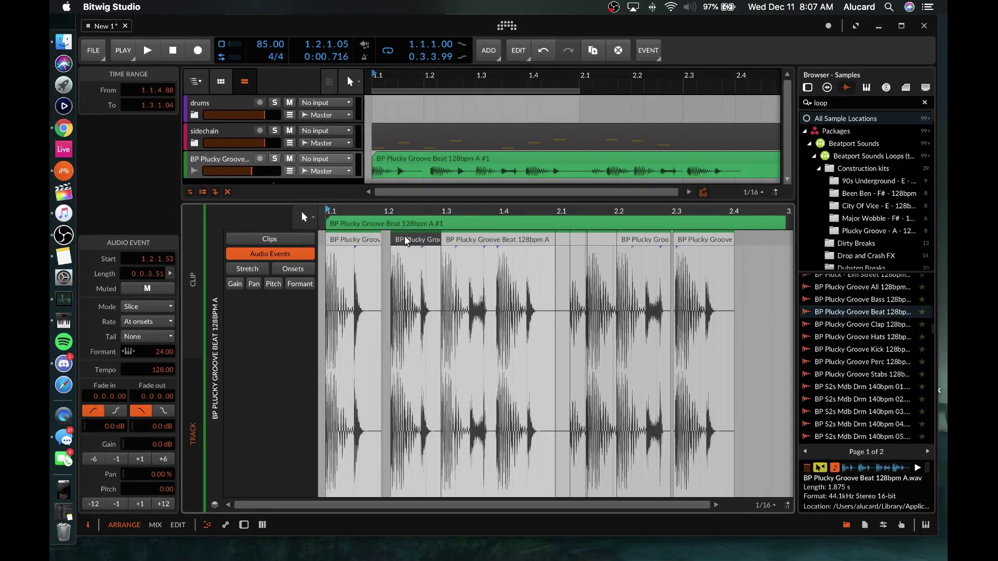
{"action": "left_click", "coordinate": [398, 239]}
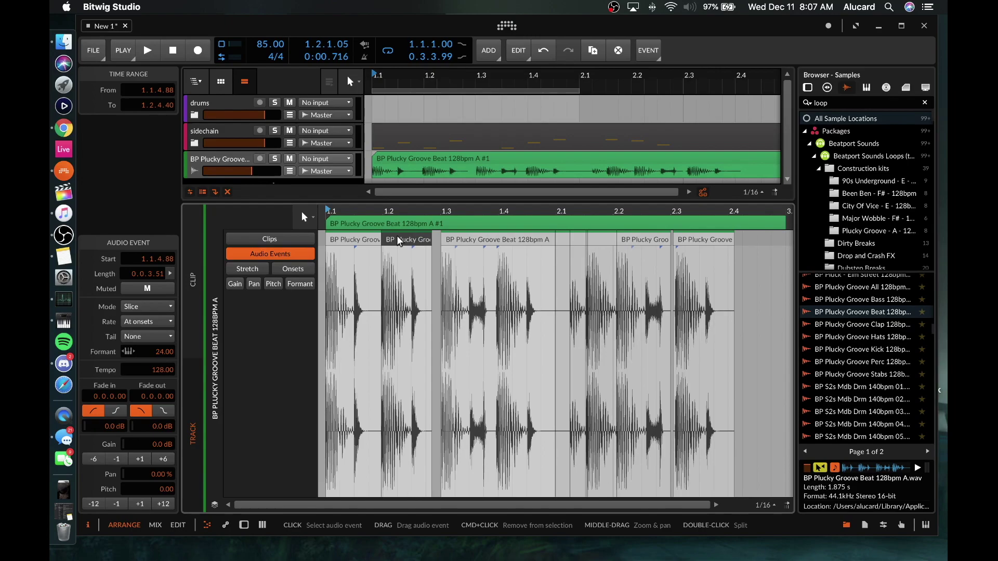
Step: Set the second audio event's stretch mode to Cyclic and play the loop briefly
{"action": "left_click", "coordinate": [140, 307]}
{"action": "left_click", "coordinate": [148, 396]}
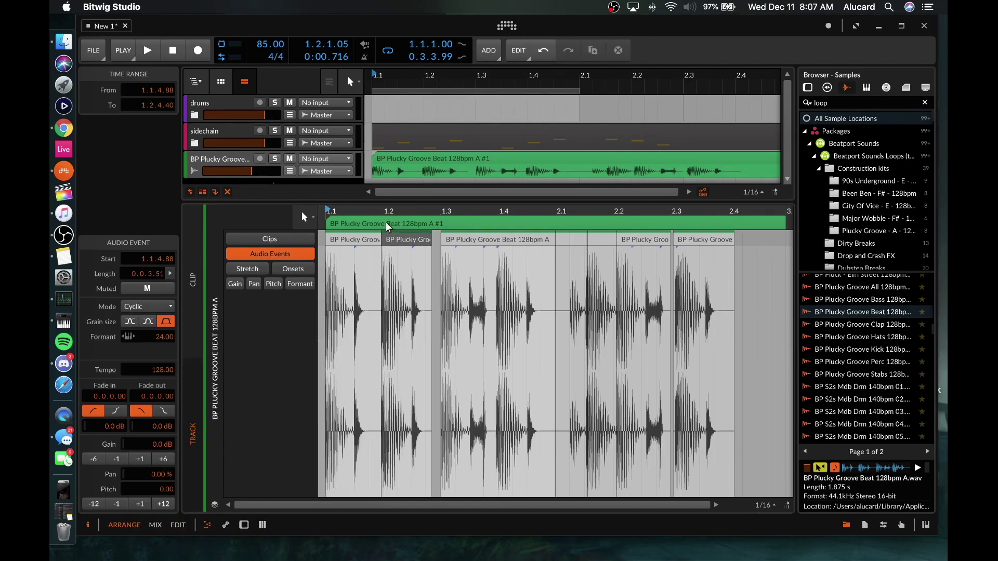
{"action": "left_click", "coordinate": [361, 238]}
{"action": "key", "text": "space"}
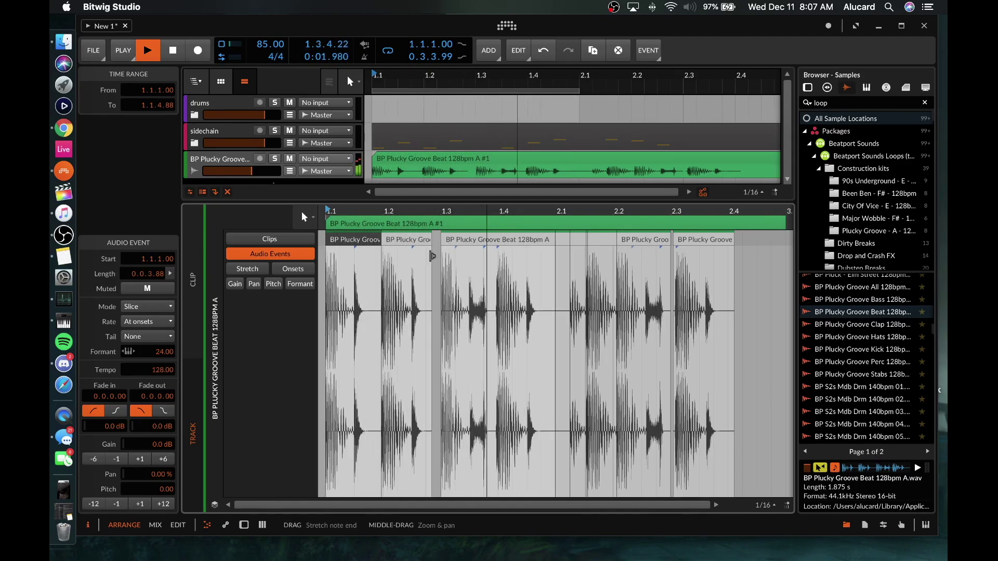
{"action": "key", "text": "space"}
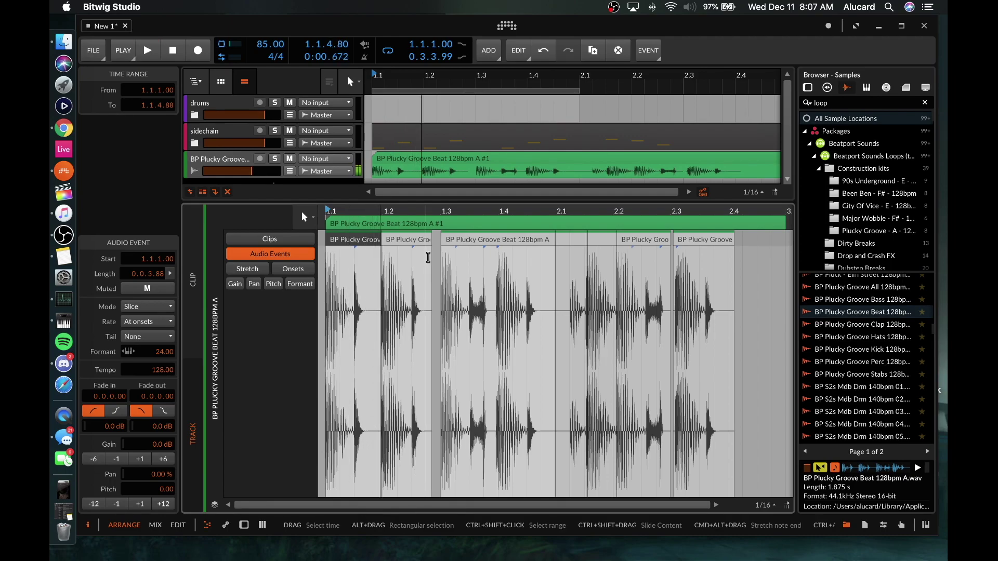
Step: Time-stretch the second audio event's end to 1.3.1.00 and play the result
{"action": "left_click_drag", "start_coordinate": [432, 257], "coordinate": [441, 256]}
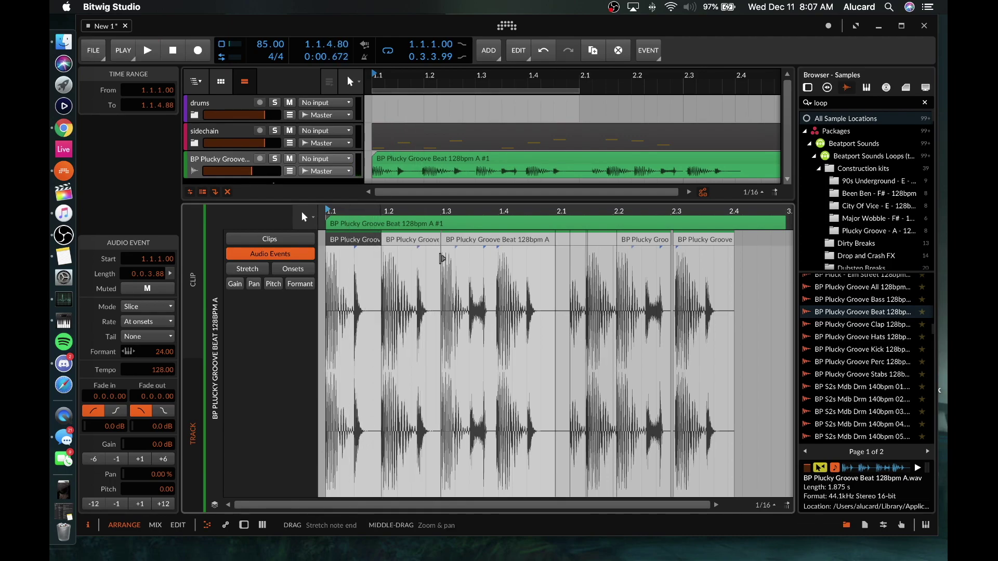
{"action": "left_click", "coordinate": [422, 241]}
{"action": "key", "text": "space"}
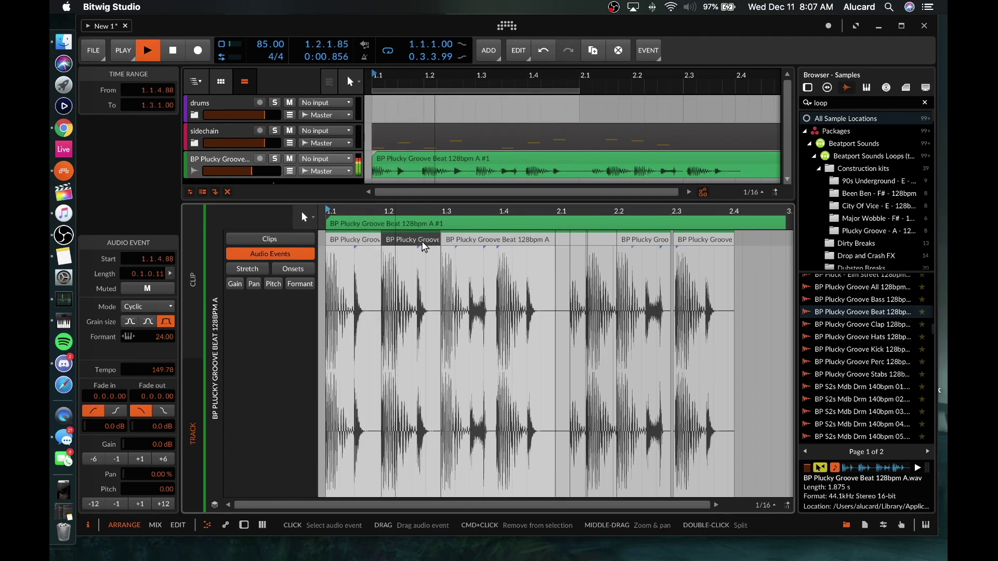
{"action": "key", "text": "space"}
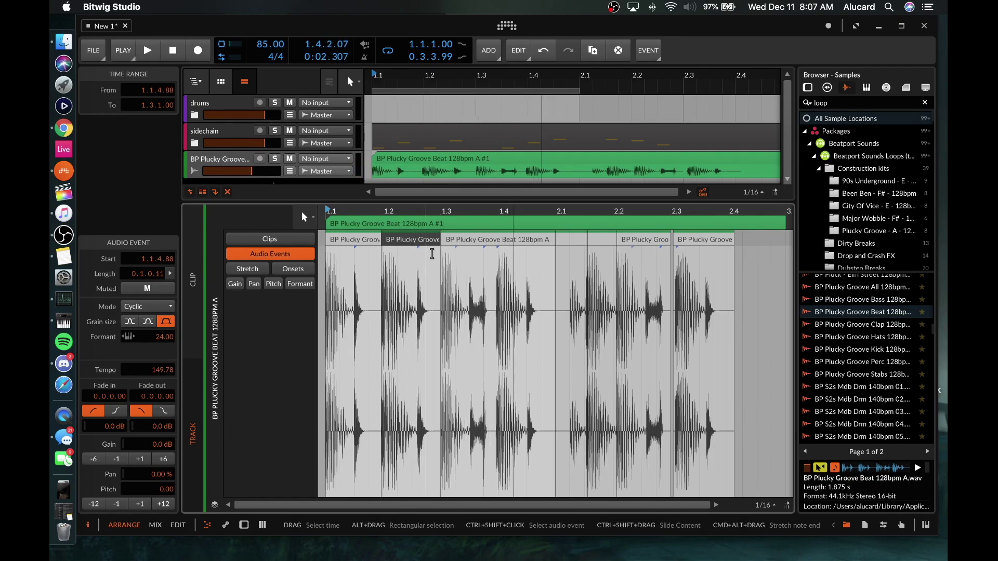
Step: In the Stretch view, add beat markers to the second audio event at 1.2.3.37 and 1.2.4.00
{"action": "left_click", "coordinate": [263, 271]}
{"action": "scroll", "coordinate": [422, 343], "scroll_direction": "up", "scroll_amount": 5}
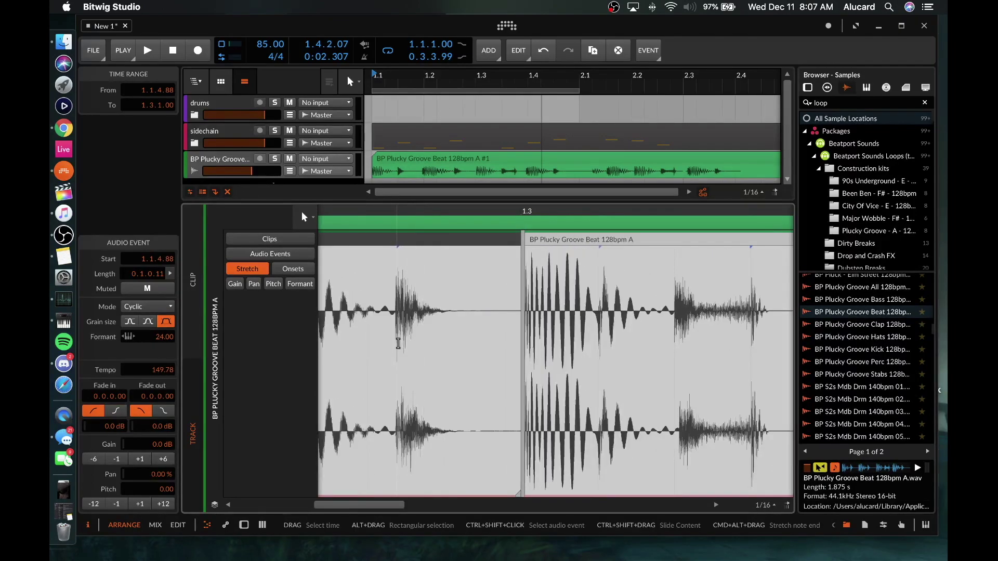
{"action": "left_click", "coordinate": [421, 340]}
{"action": "left_click", "coordinate": [433, 292]}
{"action": "left_click", "coordinate": [397, 303]}
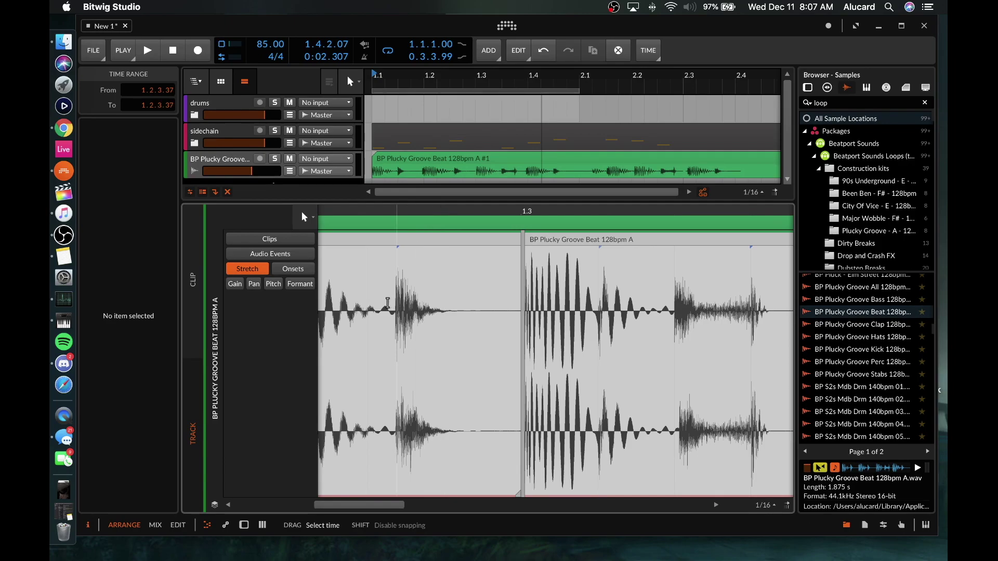
{"action": "double_click", "coordinate": [393, 309]}
{"action": "double_click", "coordinate": [436, 307]}
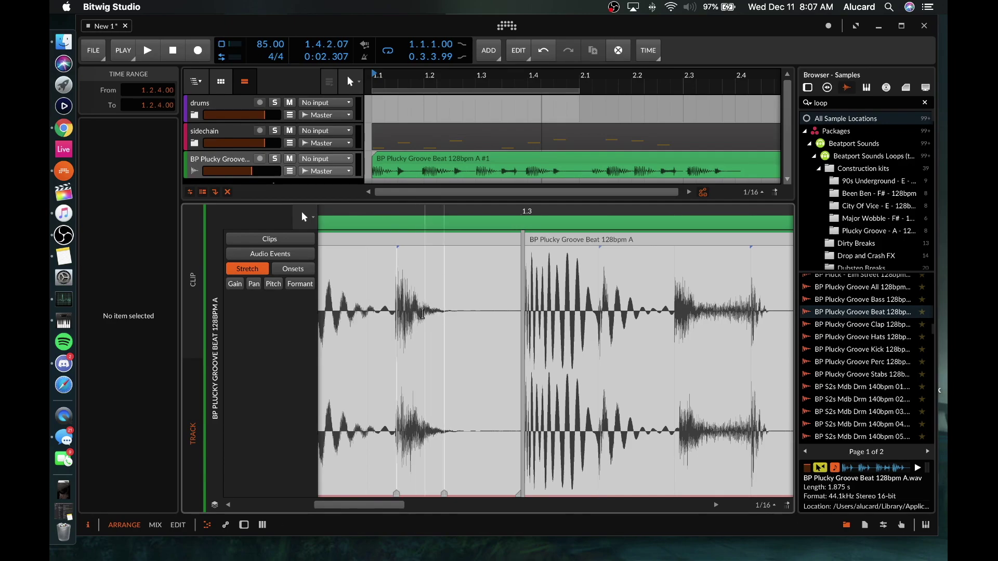
Step: Slide the beat marker at 1.2.3.37 slightly, remove it, and place a new one at the same hit
{"action": "mouse_move", "coordinate": [398, 312]}
{"action": "left_mouse_down"}
{"action": "mouse_move", "coordinate": [429, 318]}
{"action": "mouse_move", "coordinate": [399, 323]}
{"action": "left_mouse_up"}
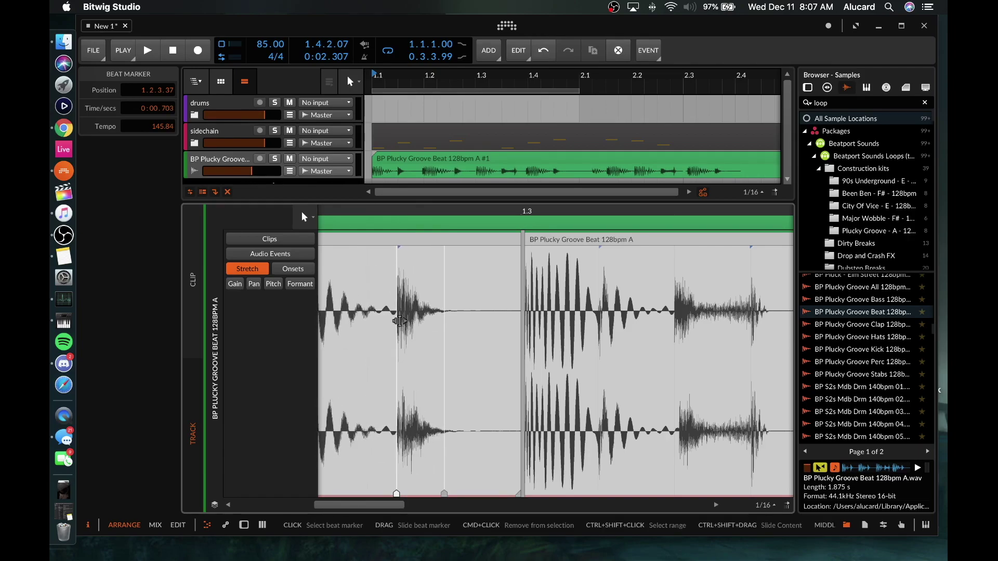
{"action": "left_click", "coordinate": [372, 261]}
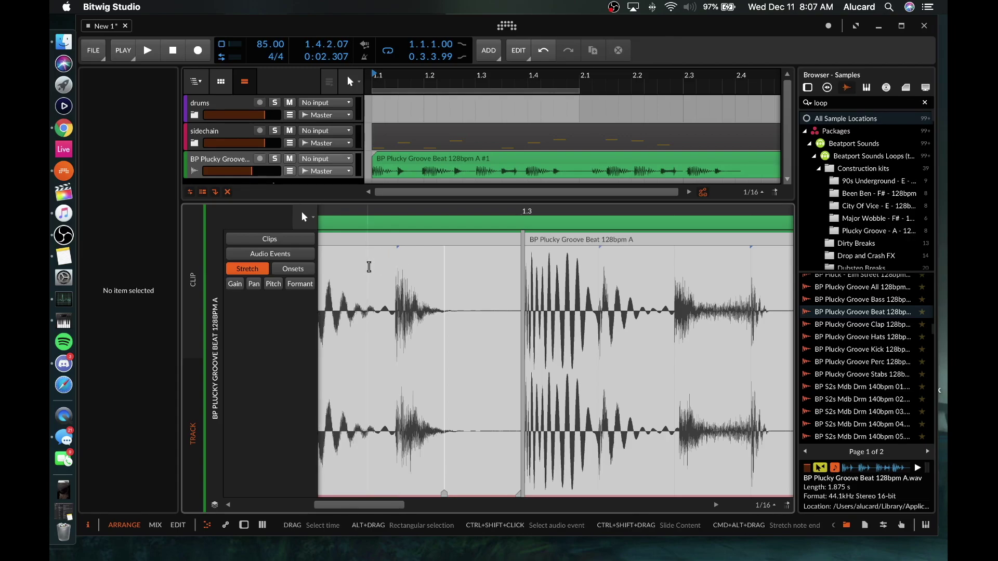
{"action": "left_click_drag", "start_coordinate": [398, 283], "coordinate": [377, 285]}
{"action": "left_click", "coordinate": [398, 316]}
Step: Add a beat marker at 1.2.3.00 and slide the markers at 1.2.3.37 and 1.2.4.00 to warp the audio around the hit
{"action": "mouse_move", "coordinate": [397, 316]}
{"action": "left_mouse_down"}
{"action": "mouse_move", "coordinate": [372, 317]}
{"action": "mouse_move", "coordinate": [412, 317]}
{"action": "mouse_move", "coordinate": [332, 322]}
{"action": "mouse_move", "coordinate": [381, 325]}
{"action": "mouse_move", "coordinate": [365, 325]}
{"action": "left_mouse_up"}
{"action": "double_click", "coordinate": [371, 324]}
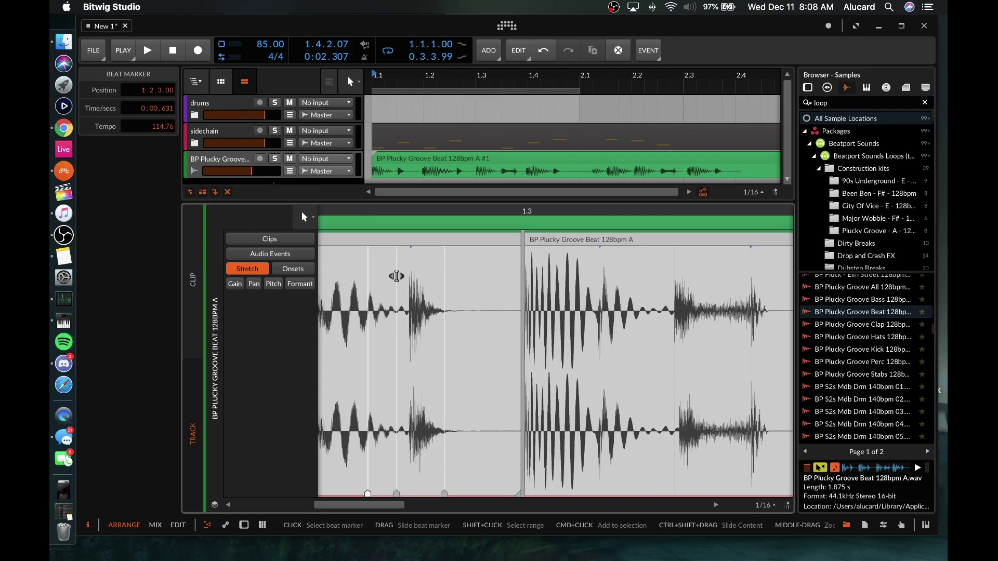
{"action": "left_click_drag", "start_coordinate": [397, 276], "coordinate": [381, 276]}
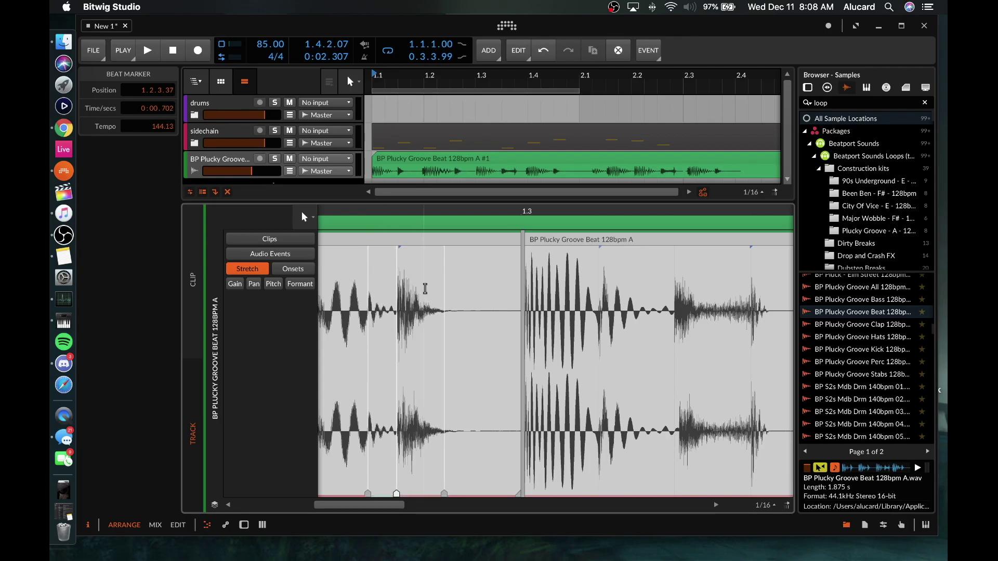
{"action": "mouse_move", "coordinate": [442, 286]}
{"action": "left_mouse_down"}
{"action": "mouse_move", "coordinate": [508, 290]}
{"action": "mouse_move", "coordinate": [459, 294]}
{"action": "left_mouse_up"}
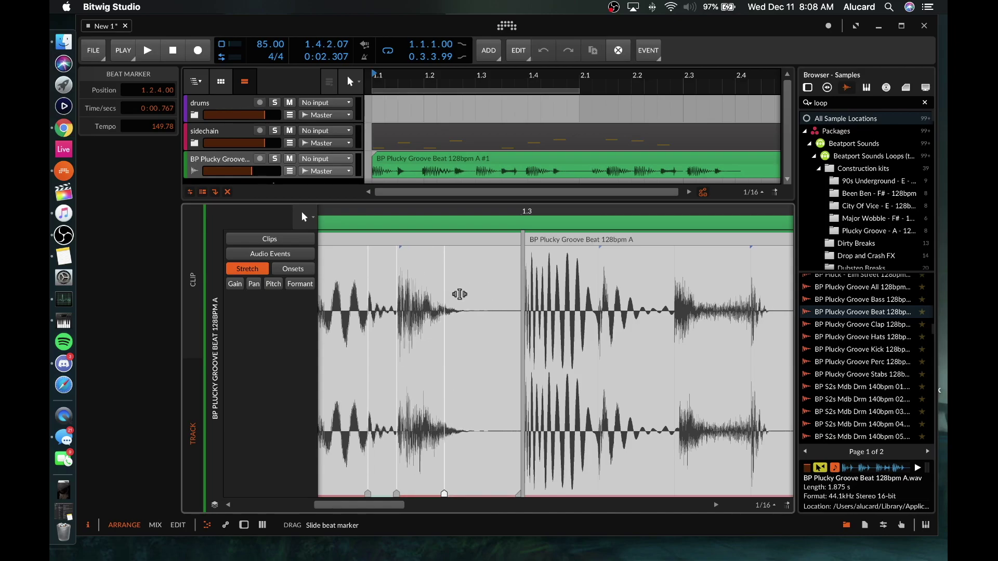
Step: Fine-tune the beat markers around the second audio event's hit and select that hit's onset in the Onsets view
{"action": "mouse_move", "coordinate": [397, 283]}
{"action": "left_mouse_down"}
{"action": "mouse_move", "coordinate": [379, 285]}
{"action": "mouse_move", "coordinate": [403, 287]}
{"action": "mouse_move", "coordinate": [334, 260]}
{"action": "mouse_move", "coordinate": [387, 264]}
{"action": "left_mouse_up"}
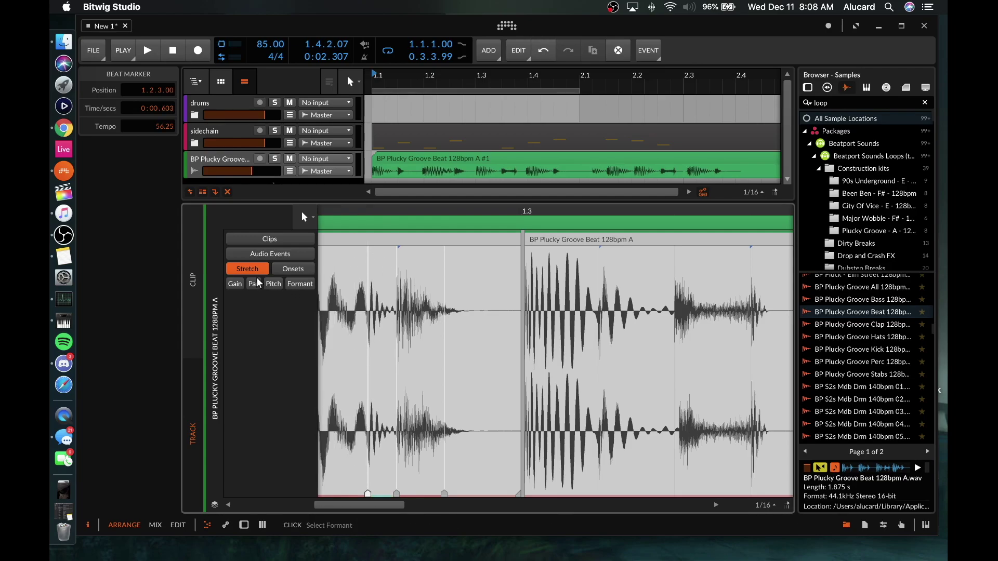
{"action": "left_click", "coordinate": [293, 269]}
{"action": "left_click", "coordinate": [400, 249]}
{"action": "mouse_move", "coordinate": [400, 249]}
{"action": "left_mouse_down"}
{"action": "mouse_move", "coordinate": [414, 250]}
{"action": "mouse_move", "coordinate": [384, 251]}
{"action": "mouse_move", "coordinate": [529, 261]}
{"action": "mouse_move", "coordinate": [387, 263]}
{"action": "mouse_move", "coordinate": [398, 262]}
{"action": "left_mouse_up"}
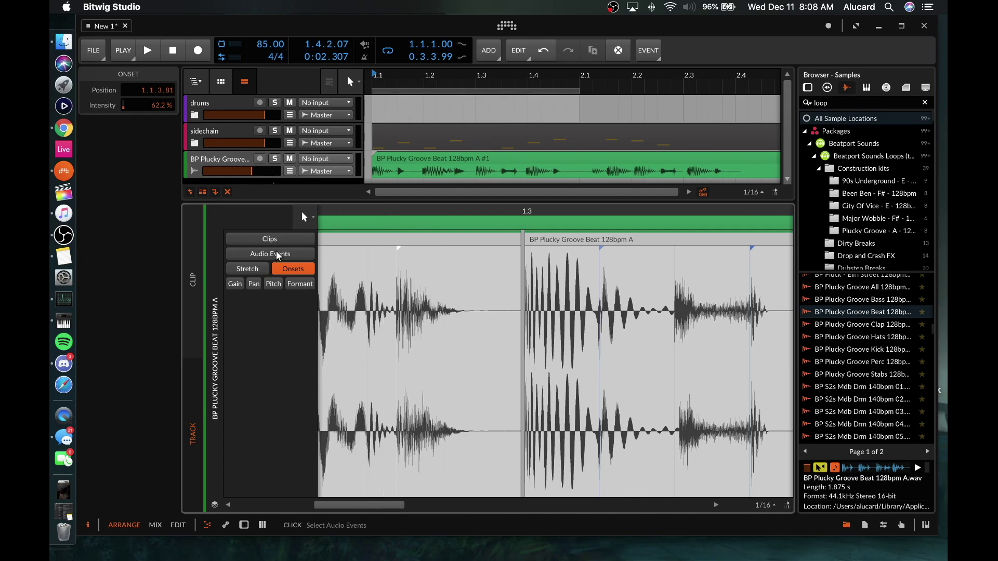
Step: In the Pitch expression, add points to the second audio event around its hit, starting at about -16 and ending at -24
{"action": "left_click", "coordinate": [273, 285]}
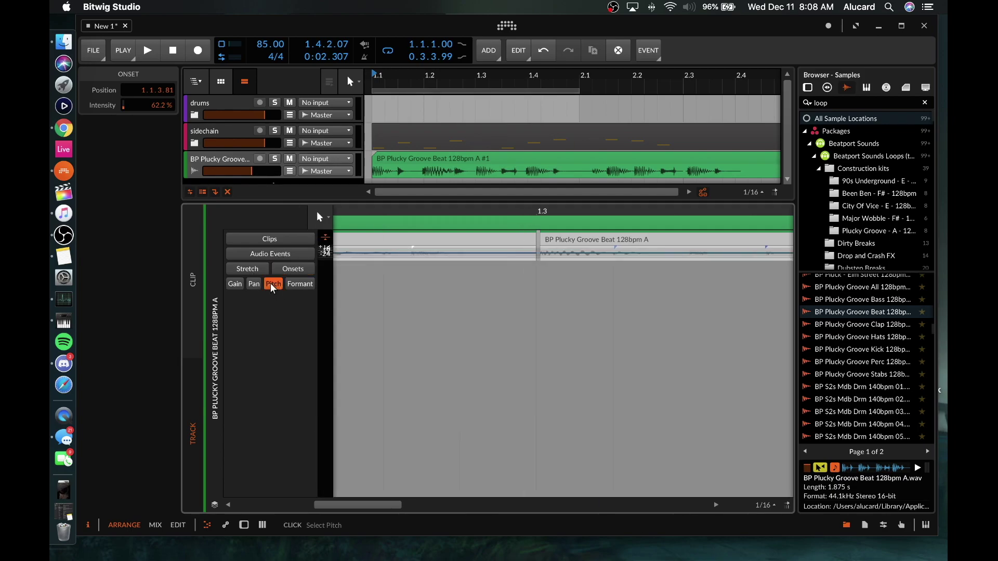
{"action": "left_click", "coordinate": [369, 256]}
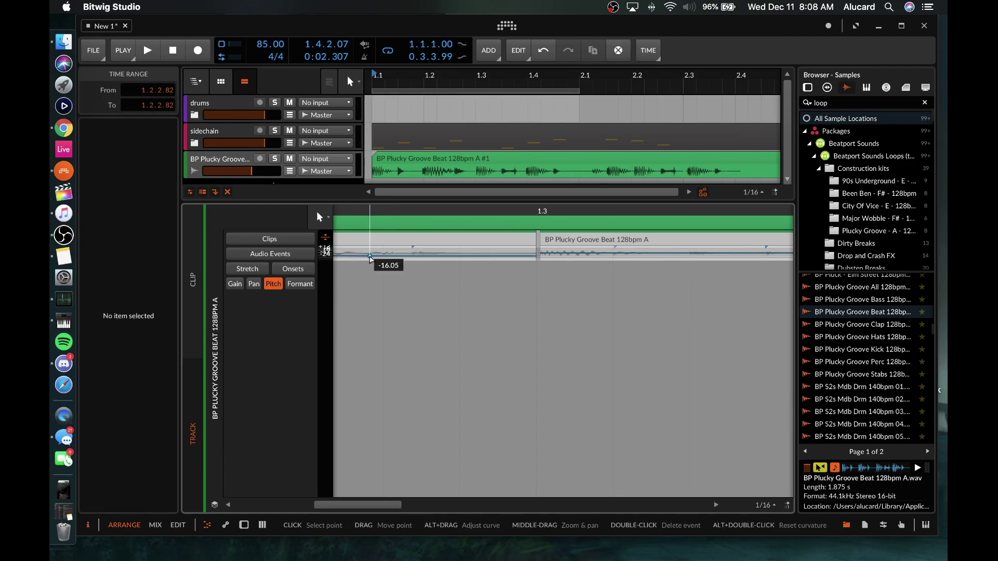
{"action": "left_click", "coordinate": [450, 244]}
{"action": "double_click", "coordinate": [447, 250]}
{"action": "double_click", "coordinate": [460, 258]}
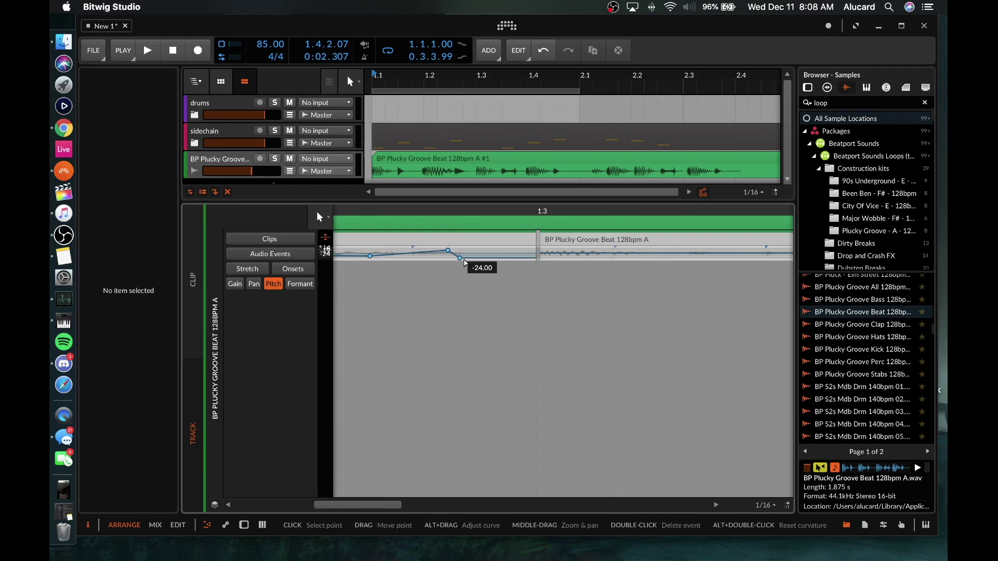
Step: Check the Formant, Gain and Stretch views, and show the individual clip's audio events instead of the track's
{"action": "left_click", "coordinate": [300, 284]}
{"action": "key", "text": "super+z"}
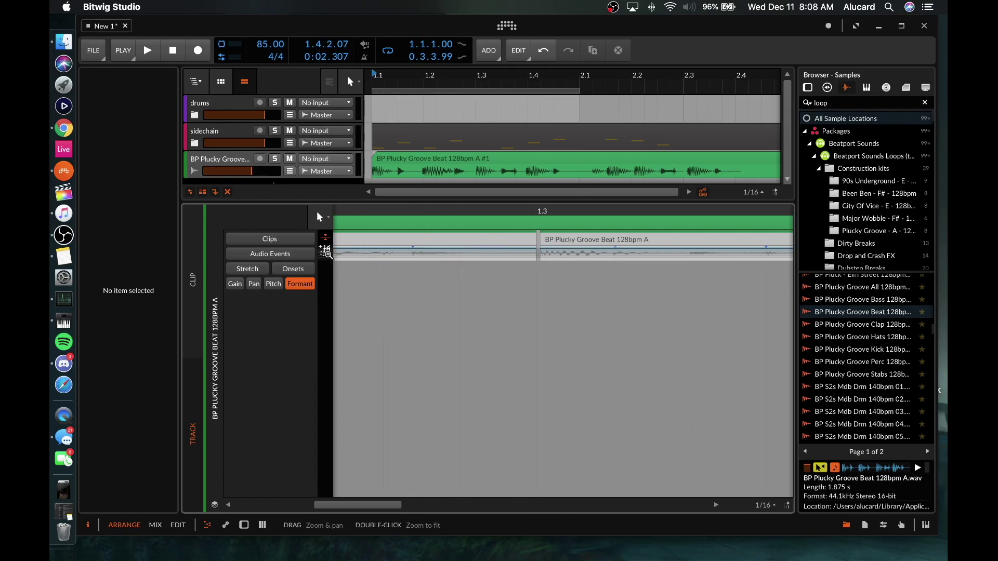
{"action": "left_click", "coordinate": [237, 282]}
{"action": "left_click", "coordinate": [254, 269]}
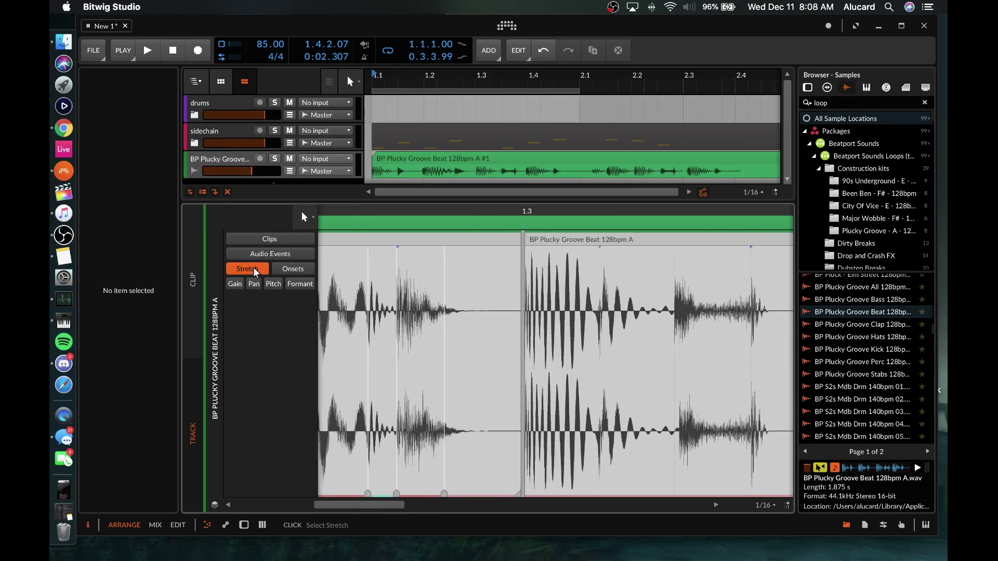
{"action": "left_click", "coordinate": [269, 253]}
{"action": "left_click", "coordinate": [191, 283]}
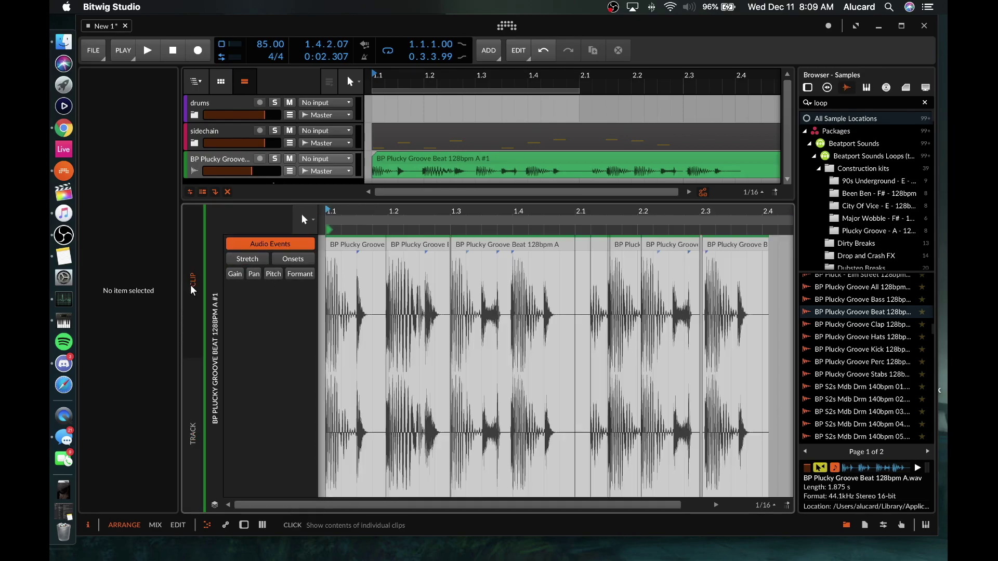
Step: Duplicate the drum-loop audio track together with its clip
{"action": "left_click", "coordinate": [247, 159]}
{"action": "key", "text": "super+d"}
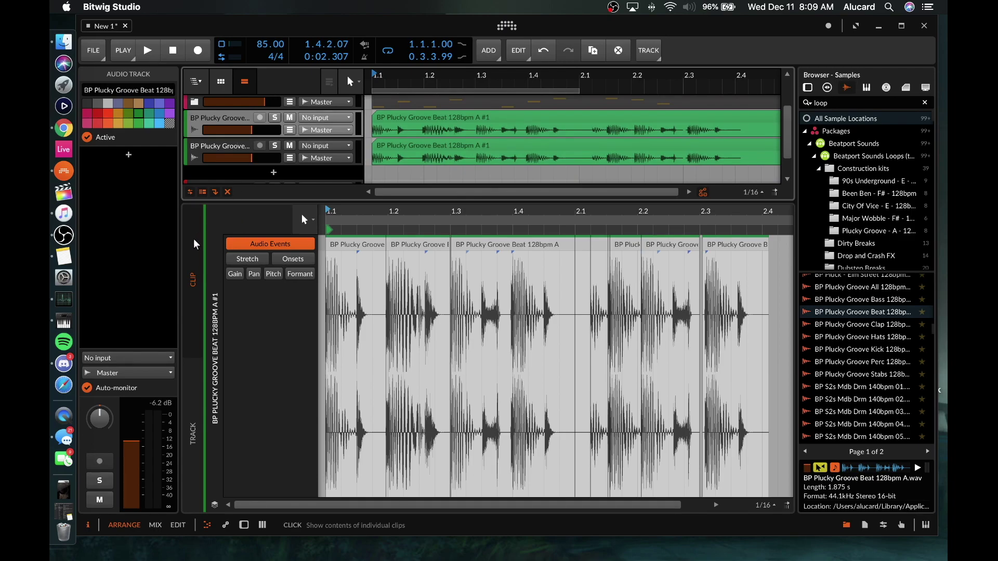
{"action": "left_click", "coordinate": [193, 411]}
{"action": "left_click", "coordinate": [192, 344]}
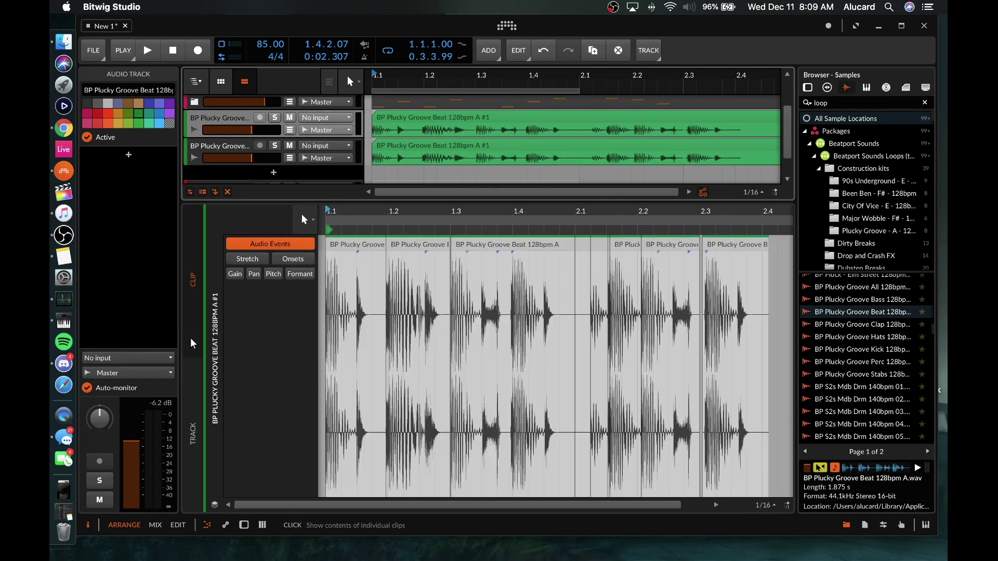
Step: Turn on layered editing and show both drum-loop clips as stacked layers
{"action": "left_click", "coordinate": [215, 504]}
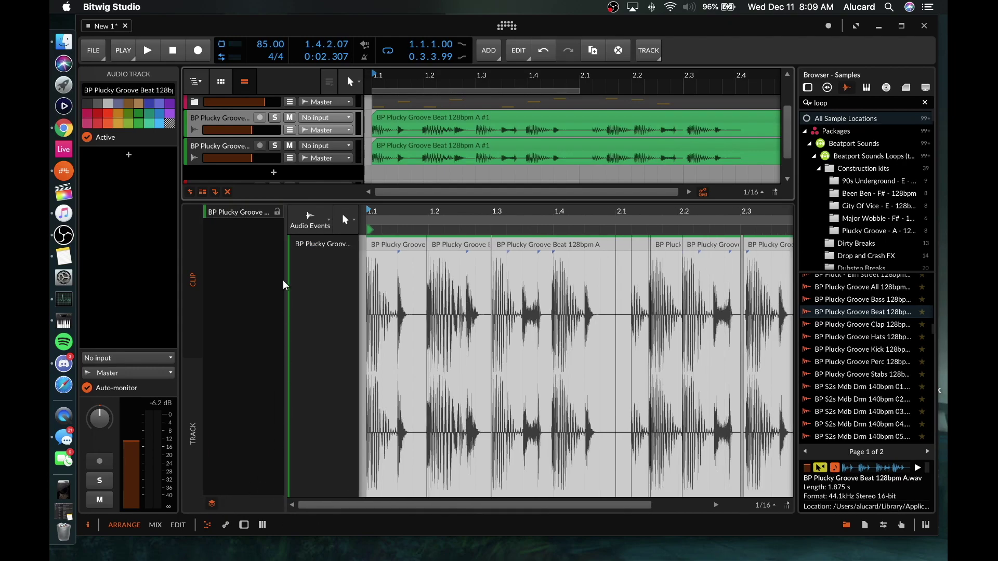
{"action": "left_click", "coordinate": [453, 121]}
{"action": "left_click", "coordinate": [450, 116], "text": "shift"}
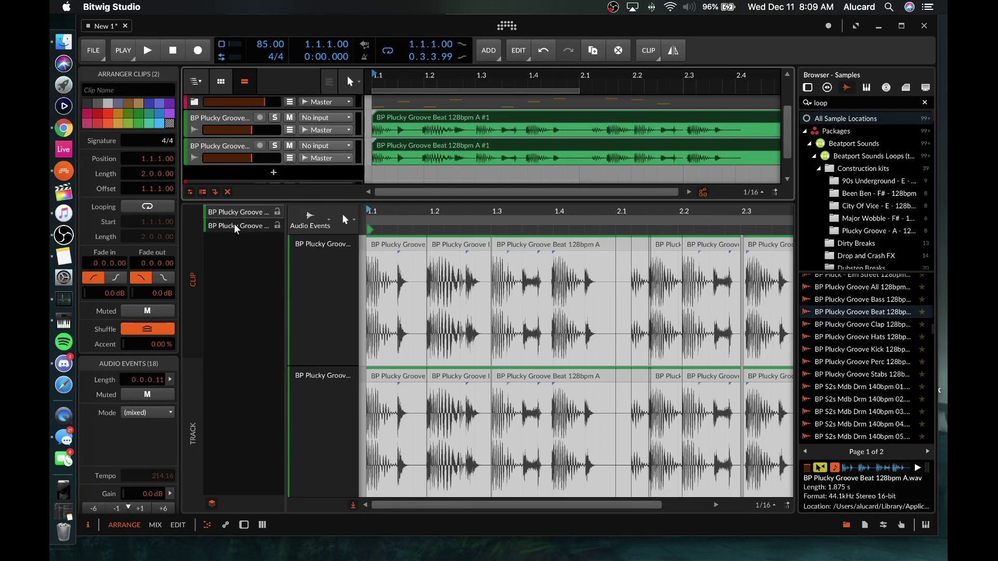
{"action": "left_click", "coordinate": [234, 226]}
{"action": "left_click", "coordinate": [234, 212]}
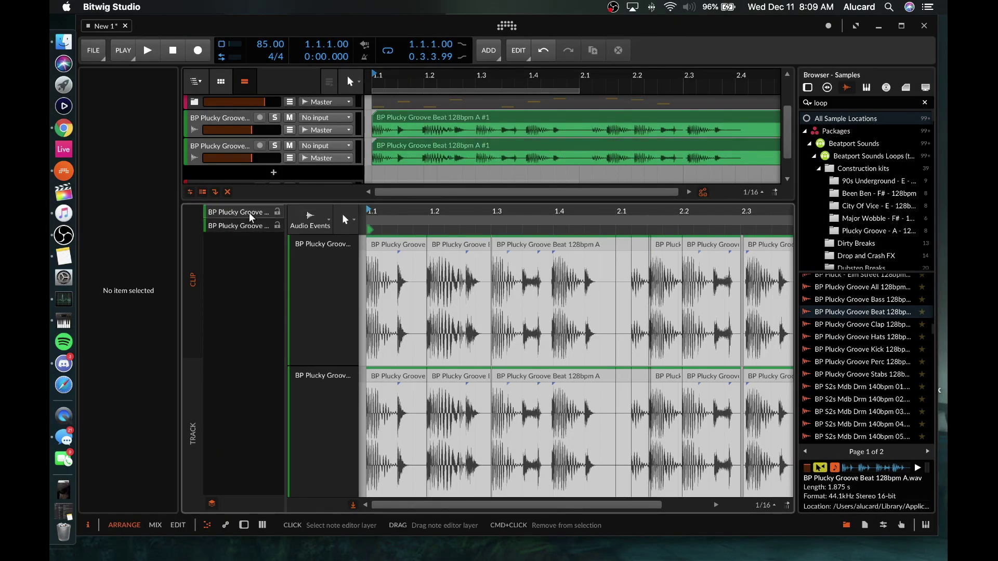
Step: Place a copy of the first hit at 1.1.4.88 in the upper layer and move the lower layer's second event to 1.1.1.00 there
{"action": "left_click", "coordinate": [443, 248]}
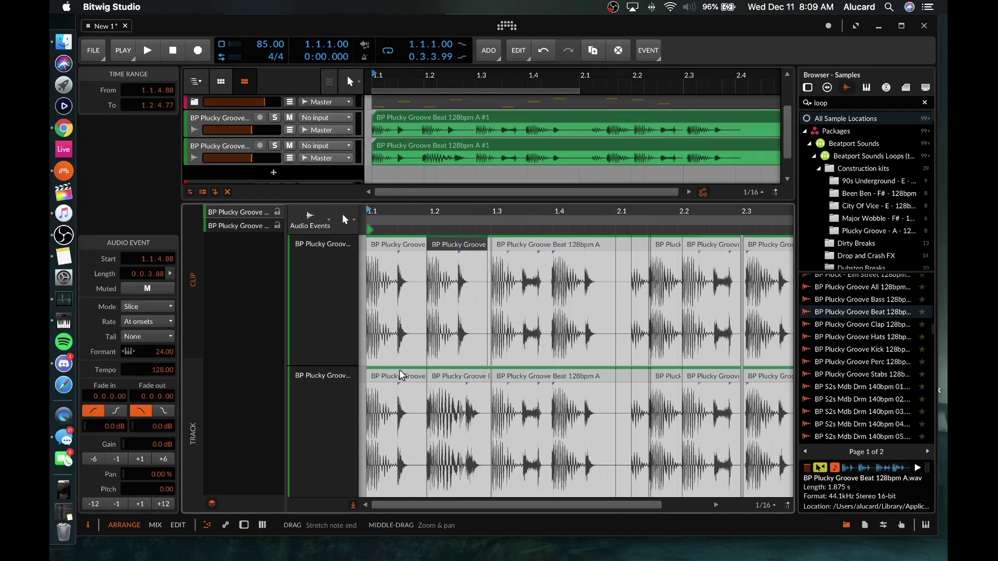
{"action": "left_click_drag", "start_coordinate": [416, 246], "coordinate": [396, 253]}
{"action": "left_click", "coordinate": [463, 374]}
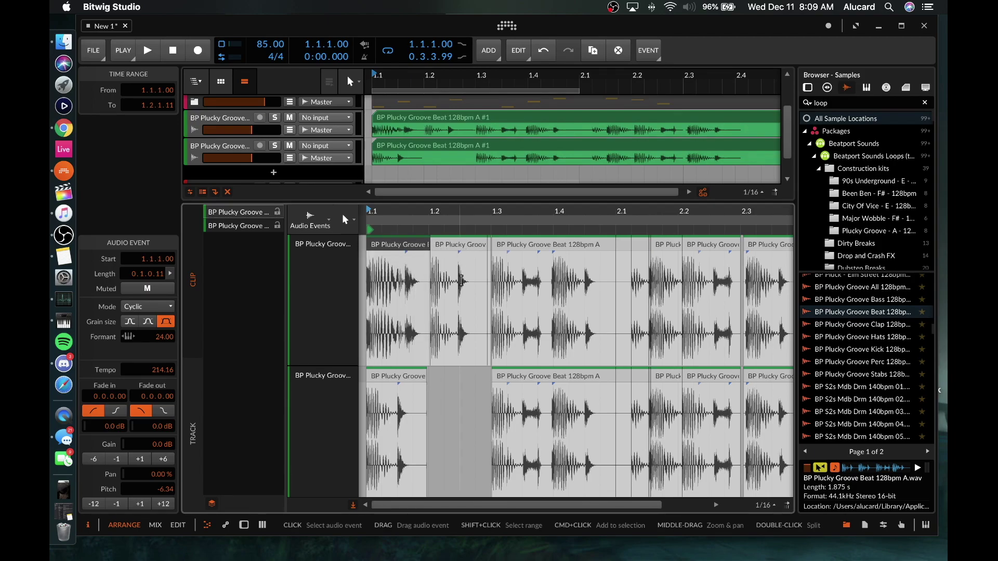
{"action": "left_click_drag", "start_coordinate": [459, 280], "coordinate": [484, 290]}
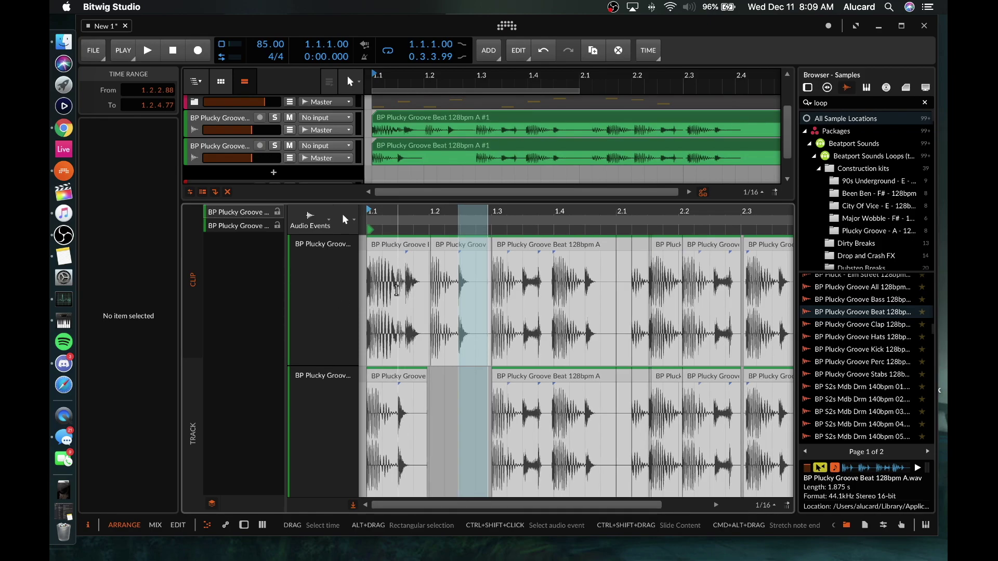
{"action": "left_click", "coordinate": [248, 227]}
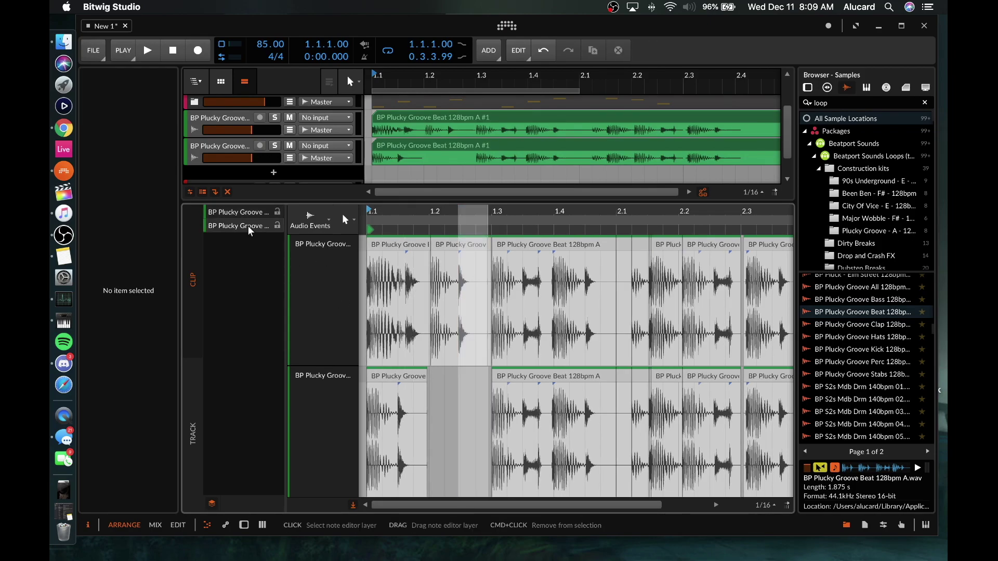
Step: Duplicate both drum-loop tracks and add a third clip to the layered editor
{"action": "left_click", "coordinate": [233, 148]}
{"action": "key", "text": "super+d"}
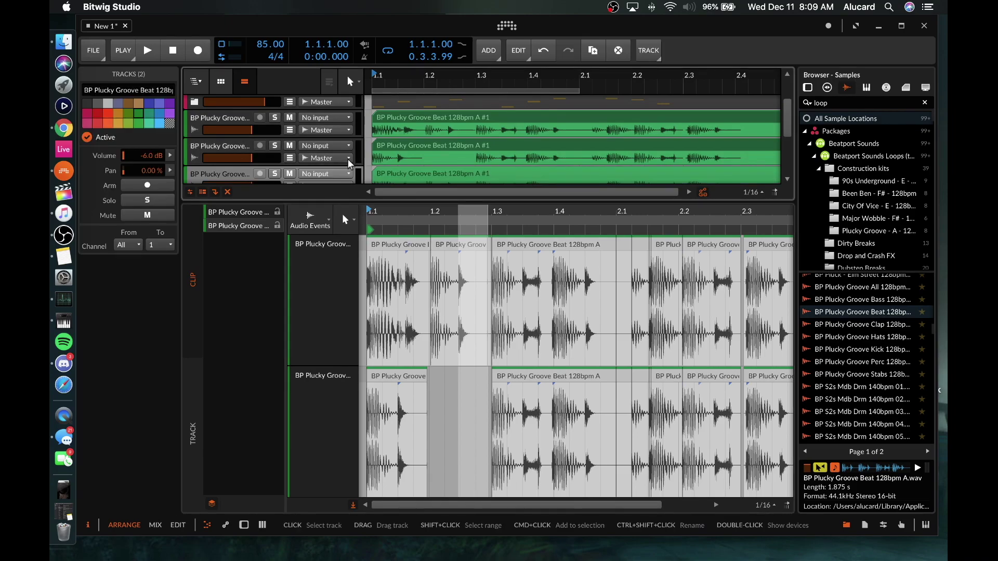
{"action": "left_click", "coordinate": [387, 174], "text": "super"}
Step: Move the middle layer's first event to 1.1.2.99 and mute the upper layer's first event
{"action": "left_click_drag", "start_coordinate": [399, 385], "coordinate": [430, 386]}
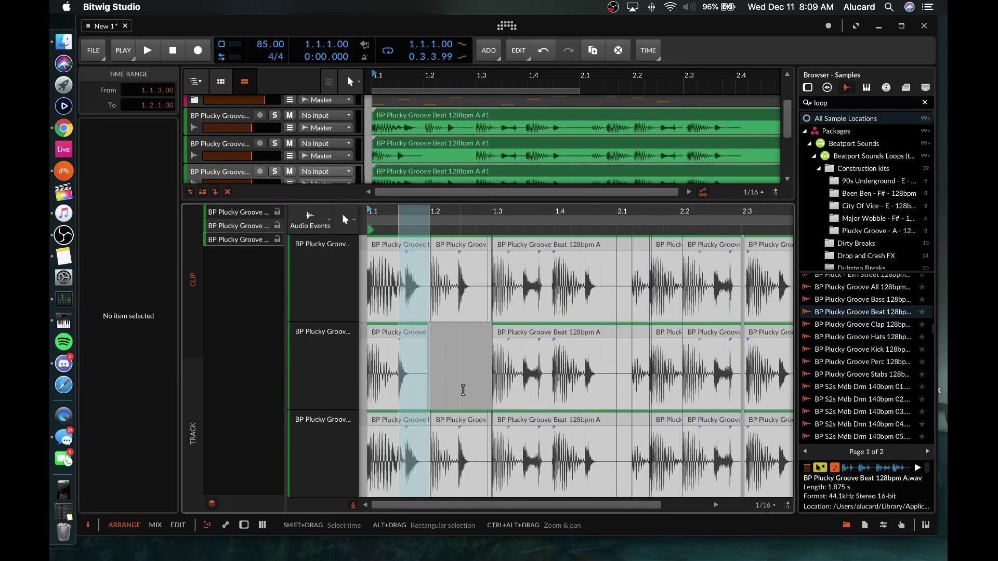
{"action": "left_click_drag", "start_coordinate": [502, 386], "coordinate": [534, 386]}
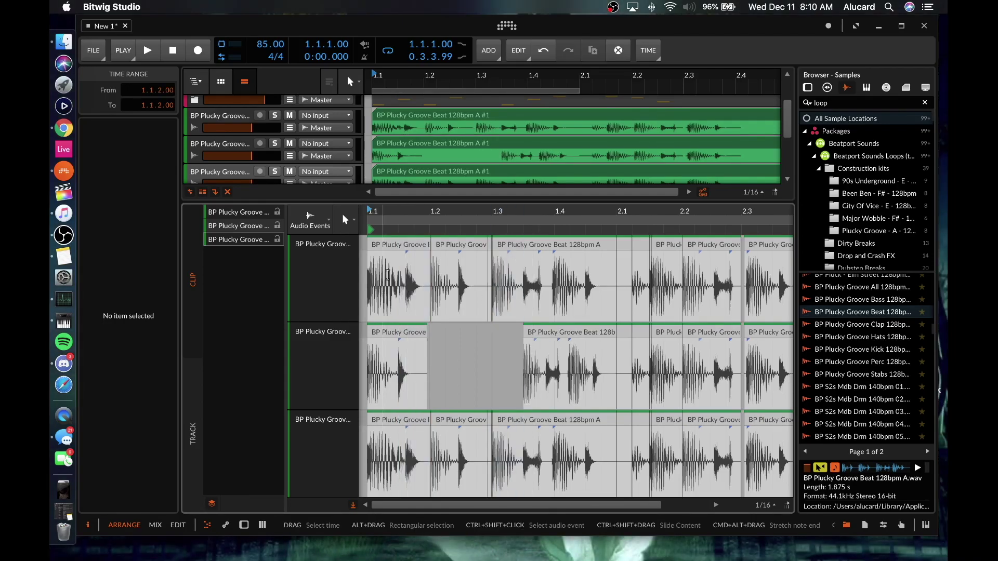
{"action": "left_click", "coordinate": [386, 251]}
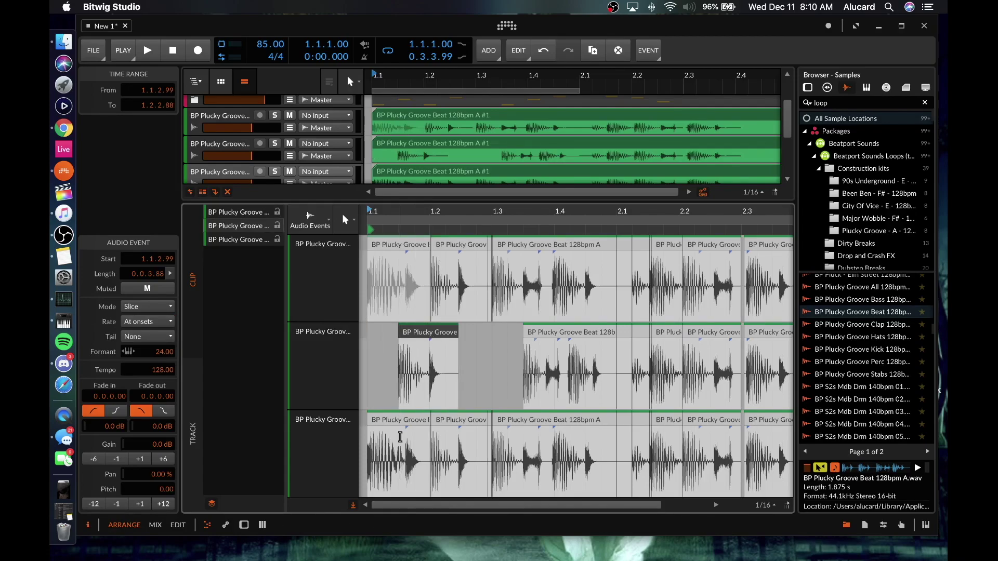
{"action": "left_click_drag", "start_coordinate": [405, 441], "coordinate": [434, 442]}
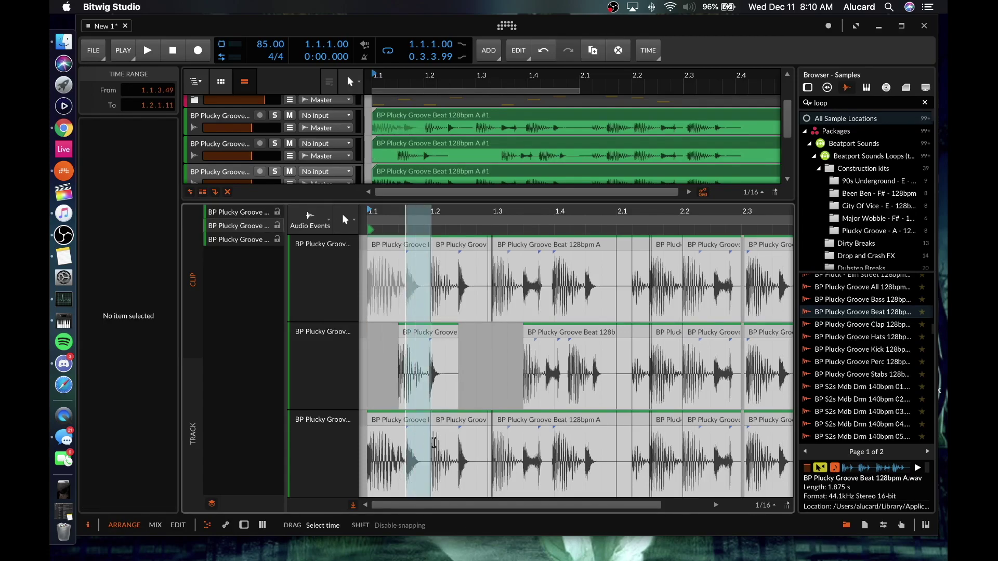
{"action": "key", "text": "a"}
Step: Split off the end of the middle layer's event starting at beat 1.3, move that piece to 1.4.2.00 and mute it
{"action": "left_click_drag", "start_coordinate": [538, 374], "coordinate": [584, 374]}
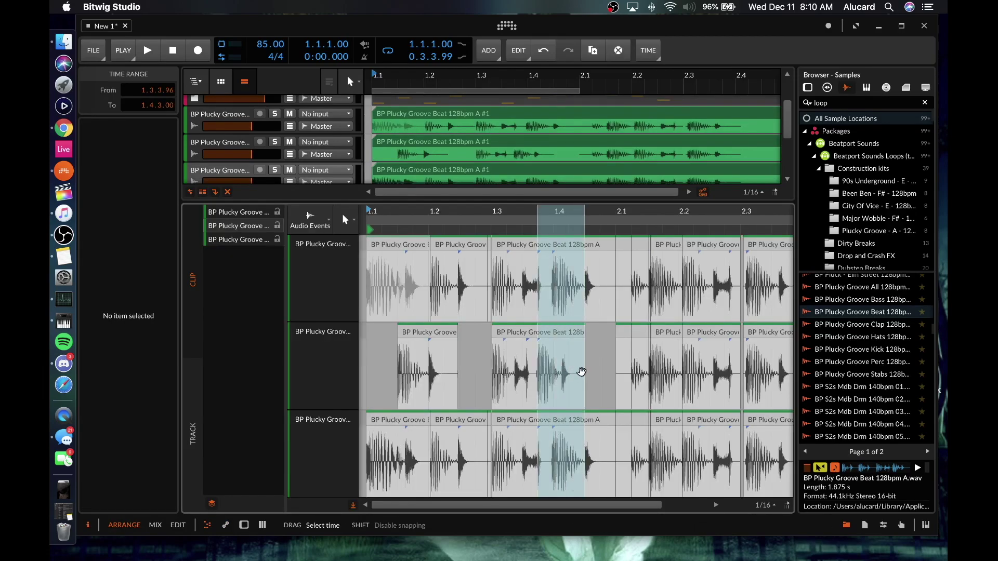
{"action": "left_click", "coordinate": [581, 371]}
{"action": "left_click_drag", "start_coordinate": [557, 339], "coordinate": [589, 344]}
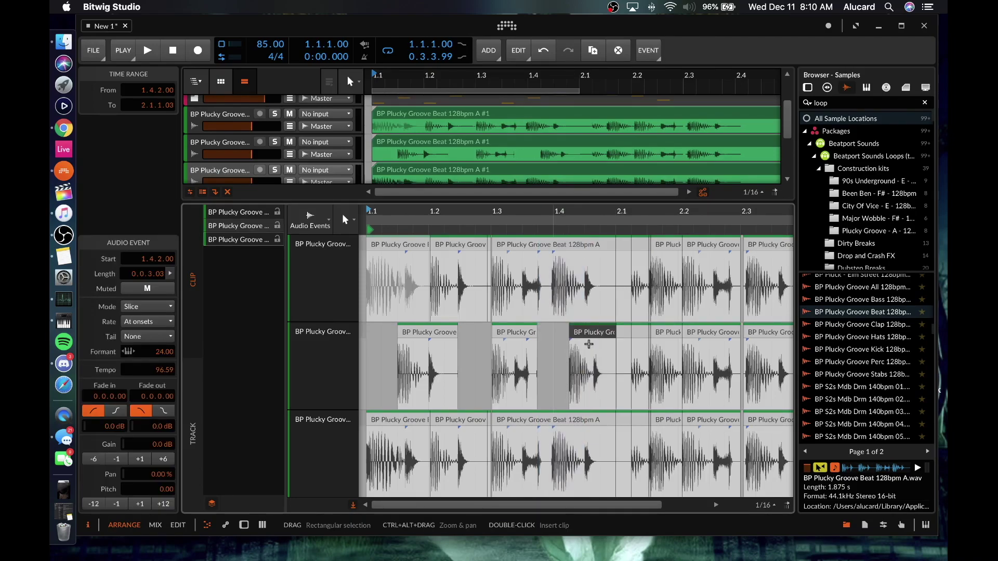
{"action": "left_click_drag", "start_coordinate": [552, 302], "coordinate": [582, 303]}
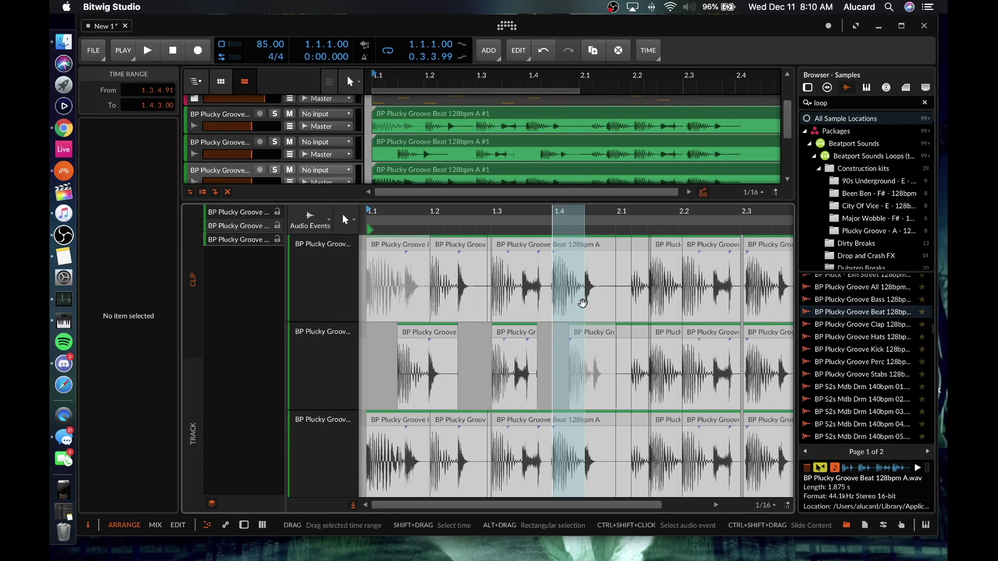
{"action": "key", "text": "a"}
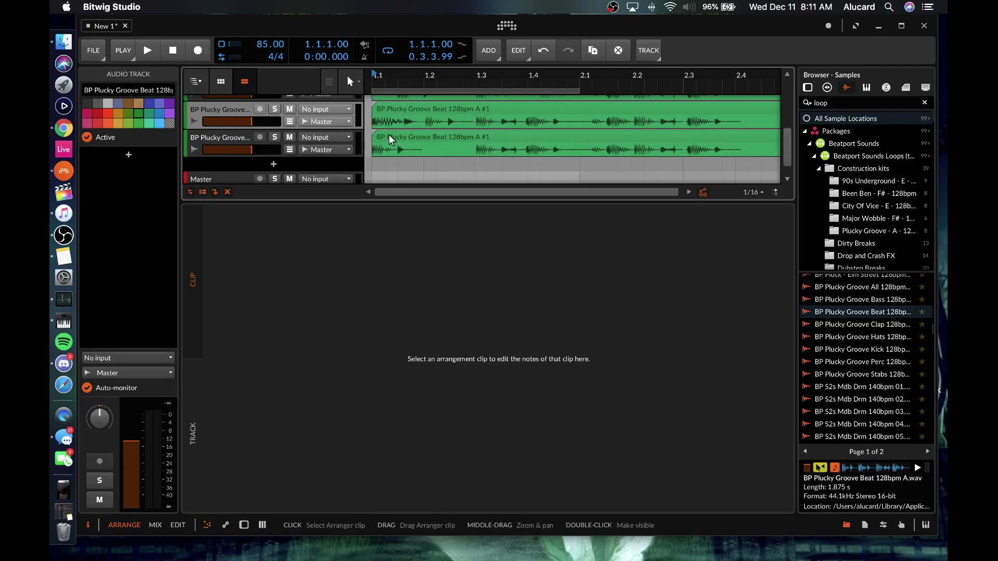
Step: Layer the last two drum-loop clips, and add an instrument track below them with an empty one-bar note clip at 1.1.1.00
{"action": "left_click", "coordinate": [388, 133]}
{"action": "left_click", "coordinate": [403, 111], "text": "shift"}
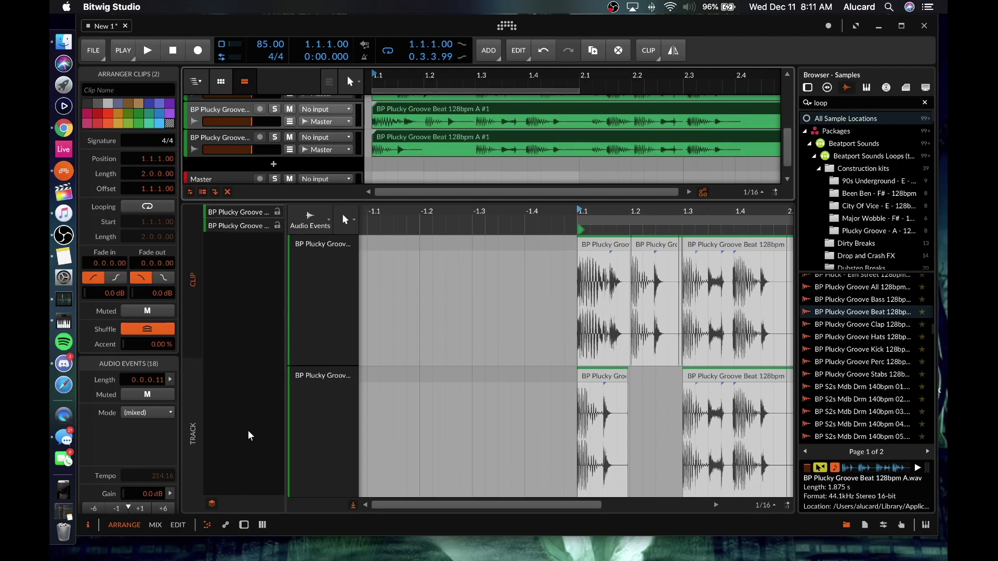
{"action": "left_click", "coordinate": [234, 138]}
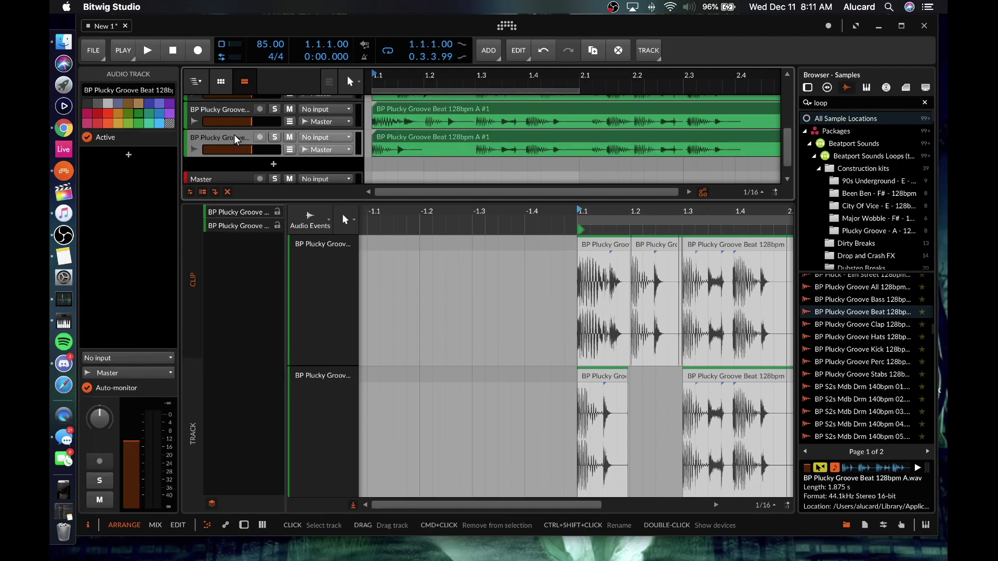
{"action": "key", "text": "super+t"}
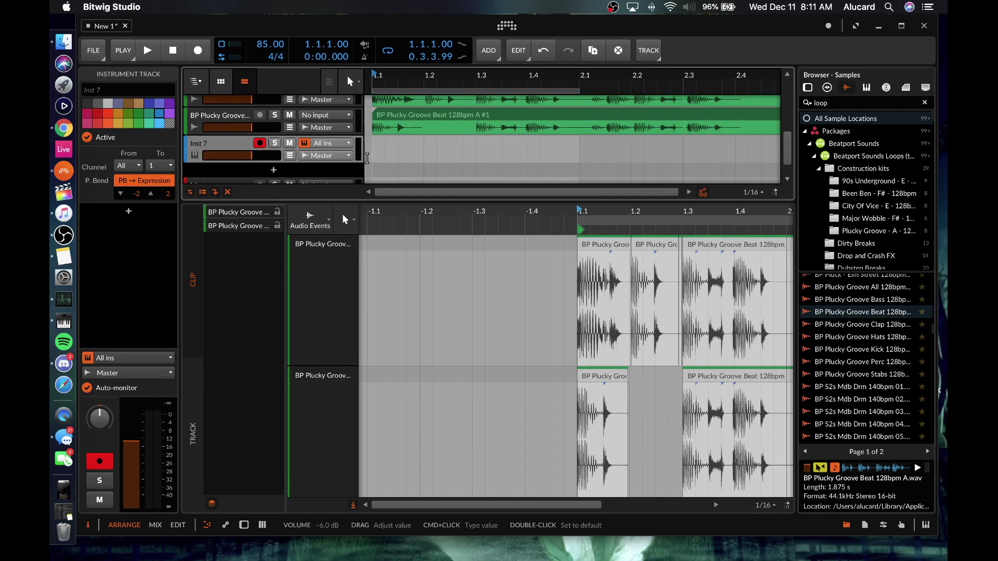
{"action": "double_click", "coordinate": [393, 149]}
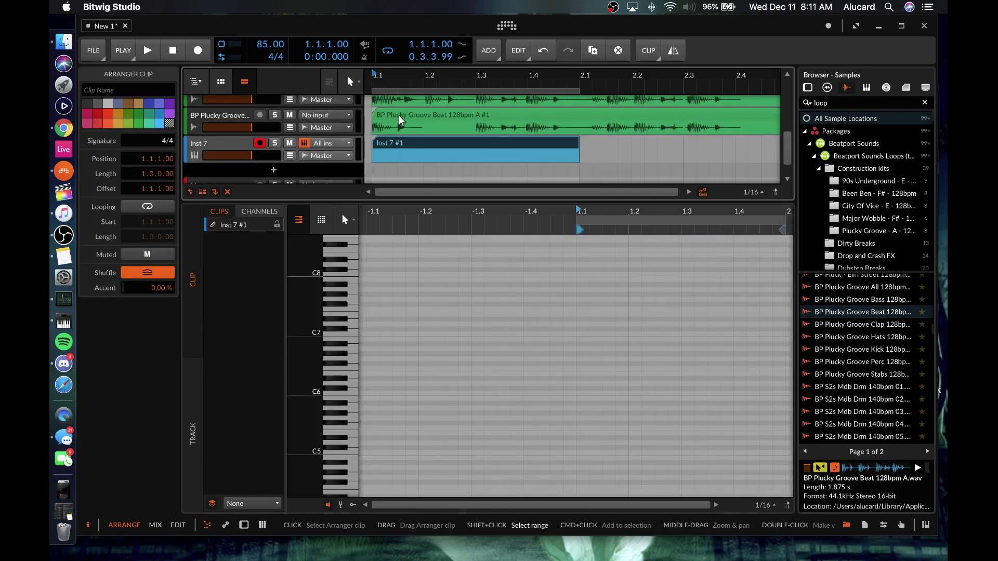
Step: Switch layered editing between the note clip and the audio clip above it, and add the other drum-loop clip to the audio layers
{"action": "left_click", "coordinate": [400, 124]}
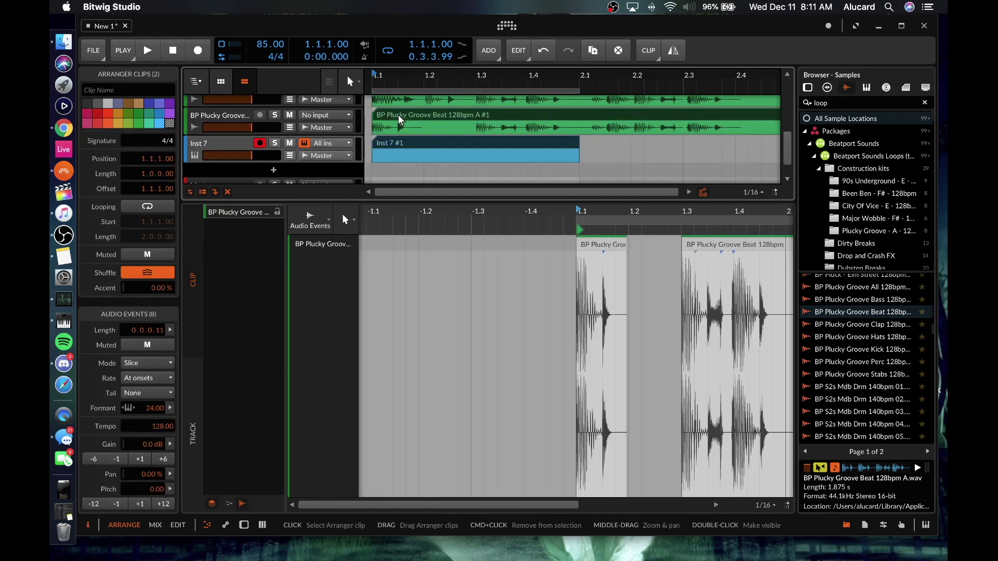
{"action": "left_click", "coordinate": [229, 504]}
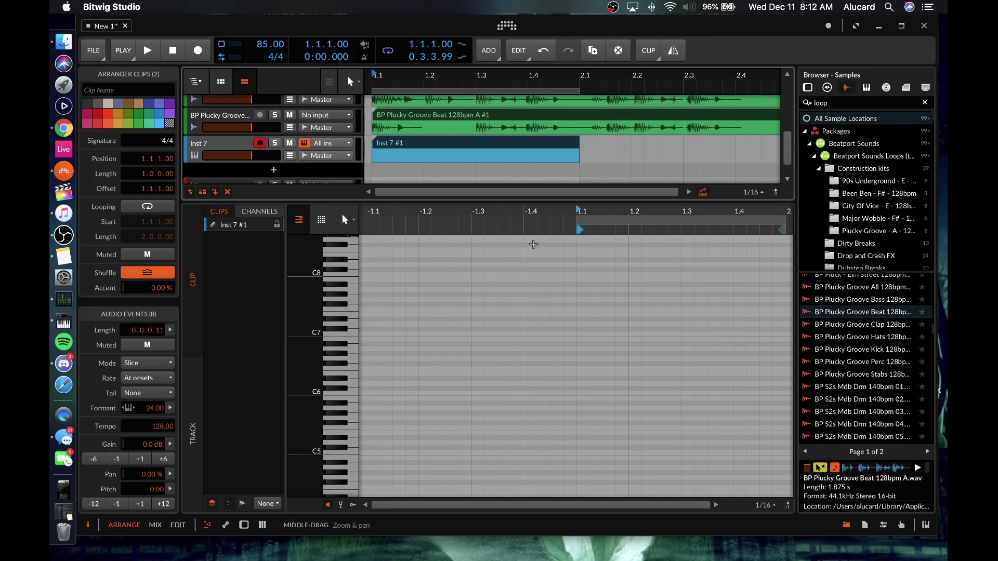
{"action": "left_click", "coordinate": [245, 504]}
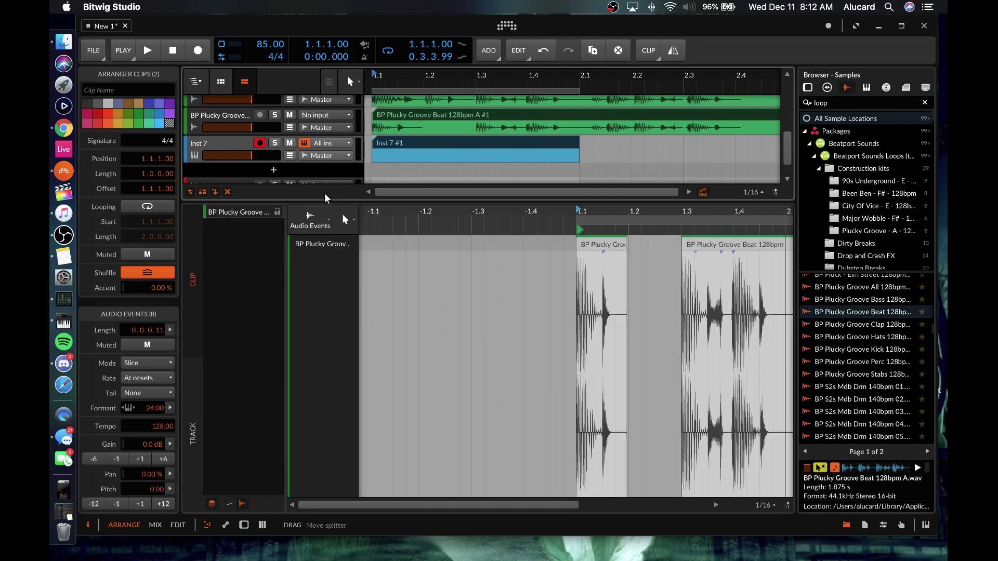
{"action": "scroll", "coordinate": [370, 327], "scroll_direction": "down", "scroll_amount": 5}
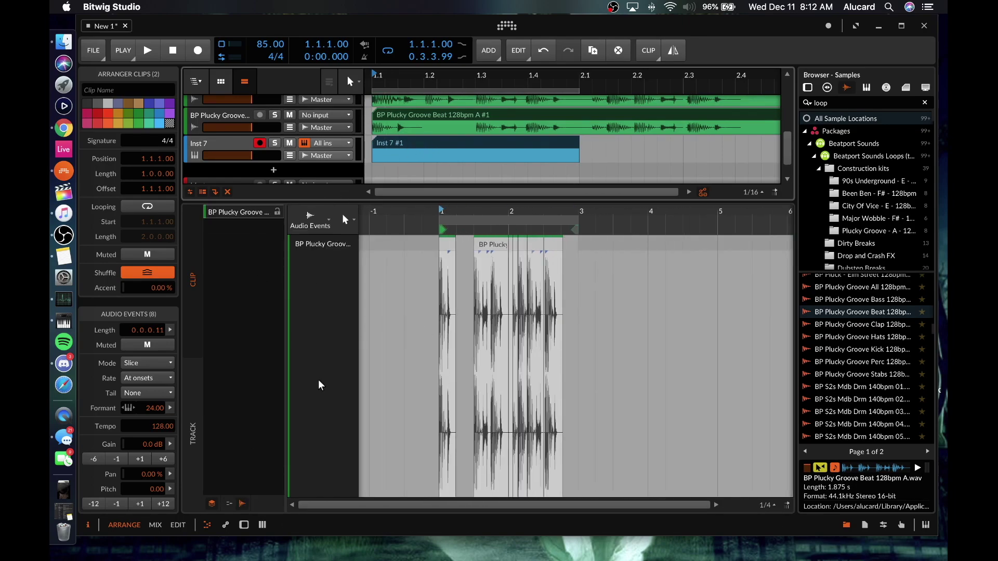
{"action": "scroll", "coordinate": [406, 119], "scroll_direction": "up", "scroll_amount": 2}
{"action": "left_click", "coordinate": [406, 106], "text": "super"}
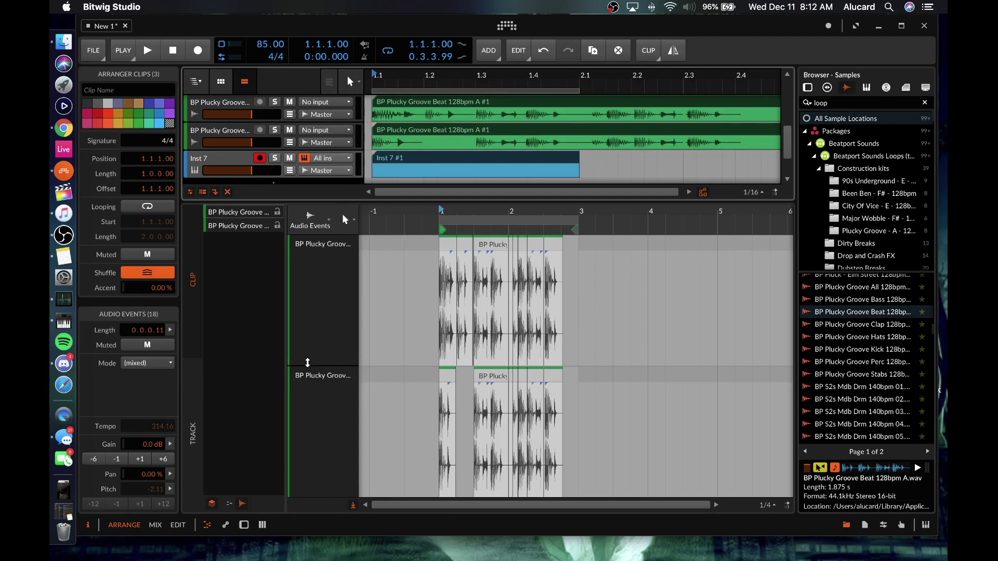
Step: Turn off automatic sizing of the audio lanes, enlarge the lanes manually, and turn automatic sizing back on
{"action": "scroll", "coordinate": [411, 318], "scroll_direction": "down", "scroll_amount": 3}
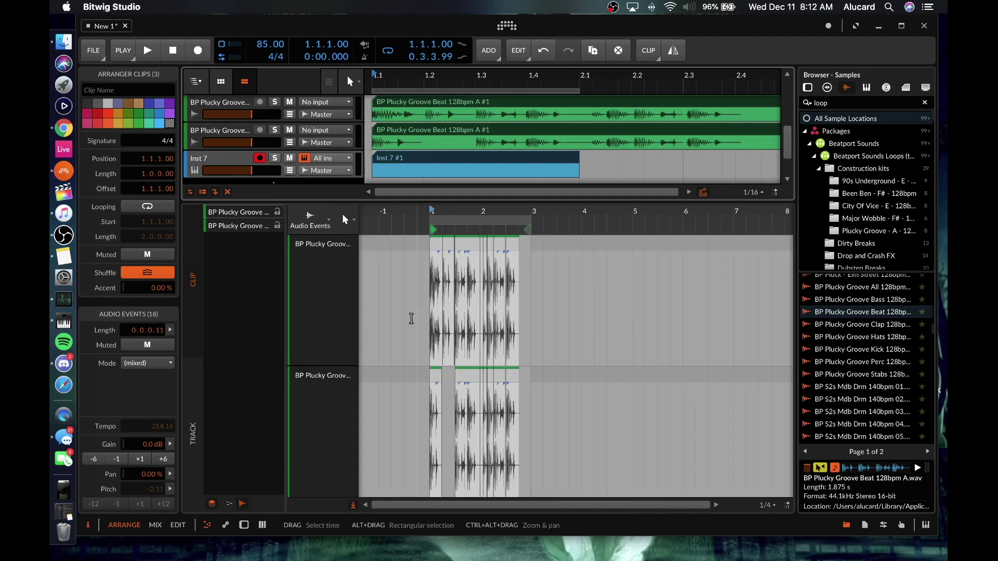
{"action": "scroll", "coordinate": [384, 379], "scroll_direction": "left", "scroll_amount": 1}
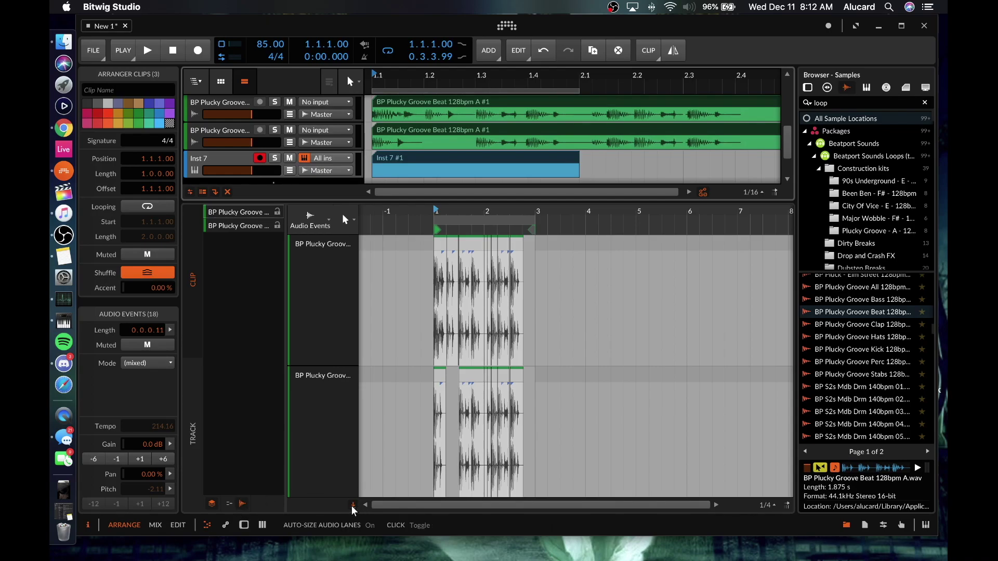
{"action": "left_click_drag", "start_coordinate": [353, 510], "coordinate": [354, 381]}
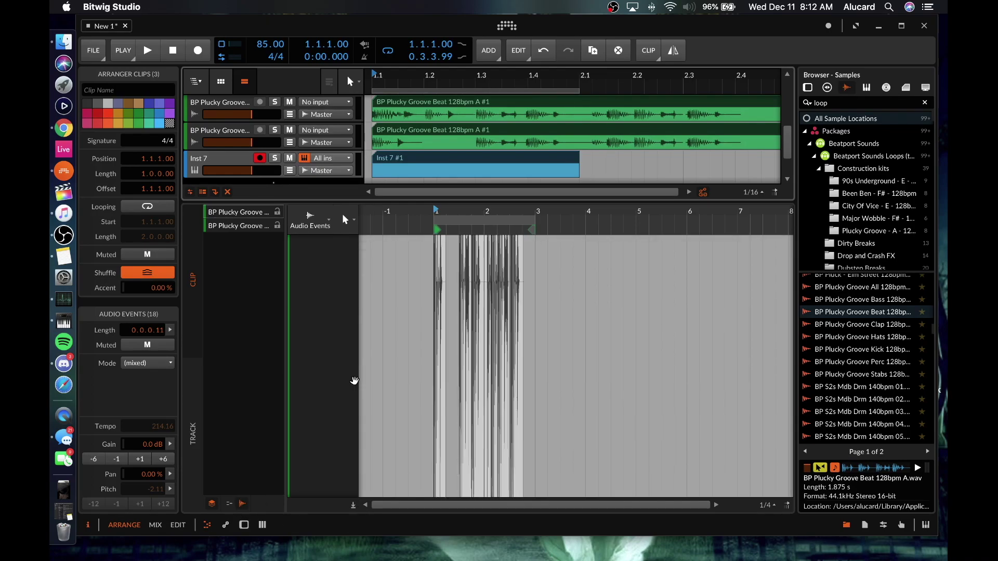
{"action": "left_click", "coordinate": [353, 505]}
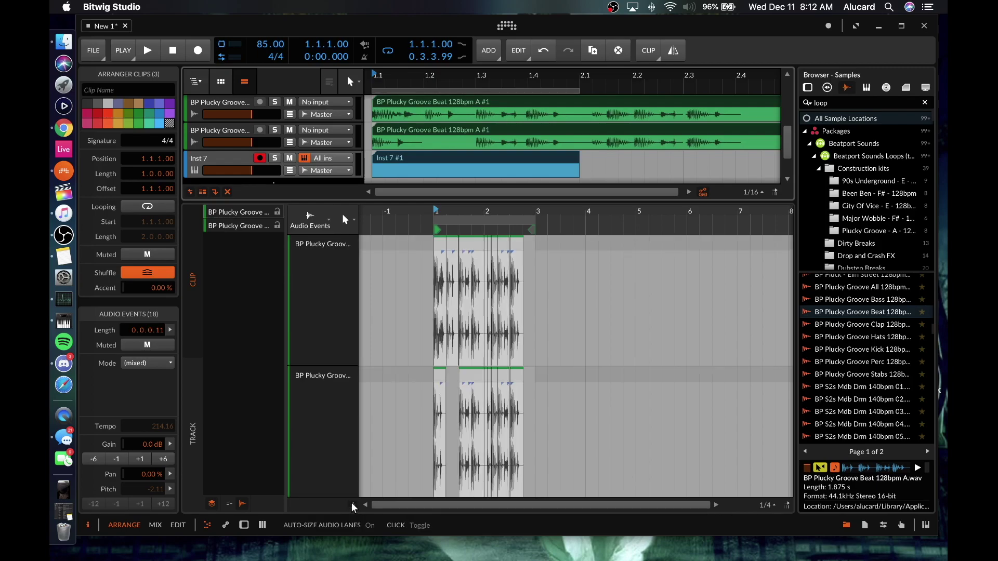
Step: Switch the layered audio editor's grid from adaptive to a fixed 1/32 straight interval and deselect the clips
{"action": "left_click", "coordinate": [766, 506]}
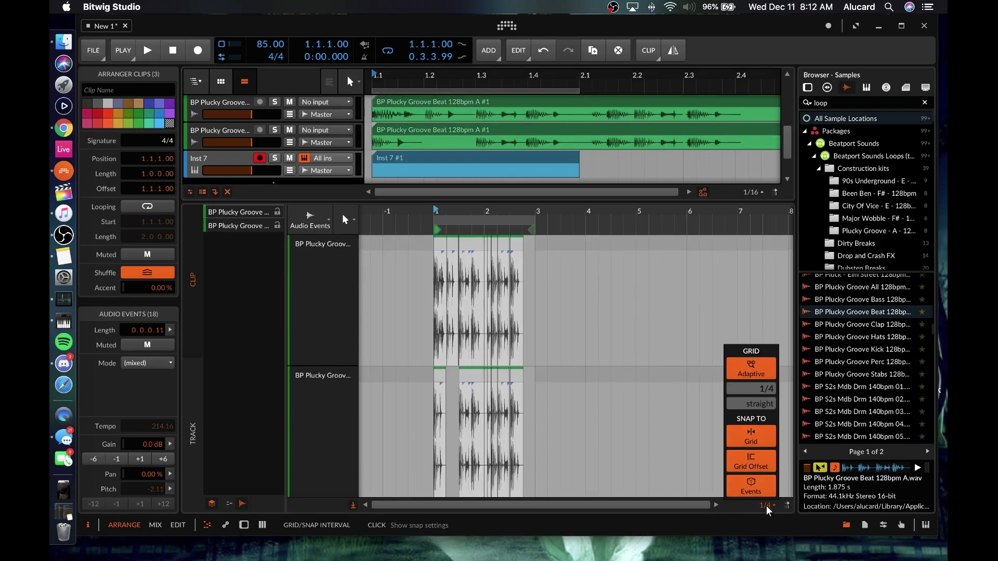
{"action": "left_click", "coordinate": [752, 368]}
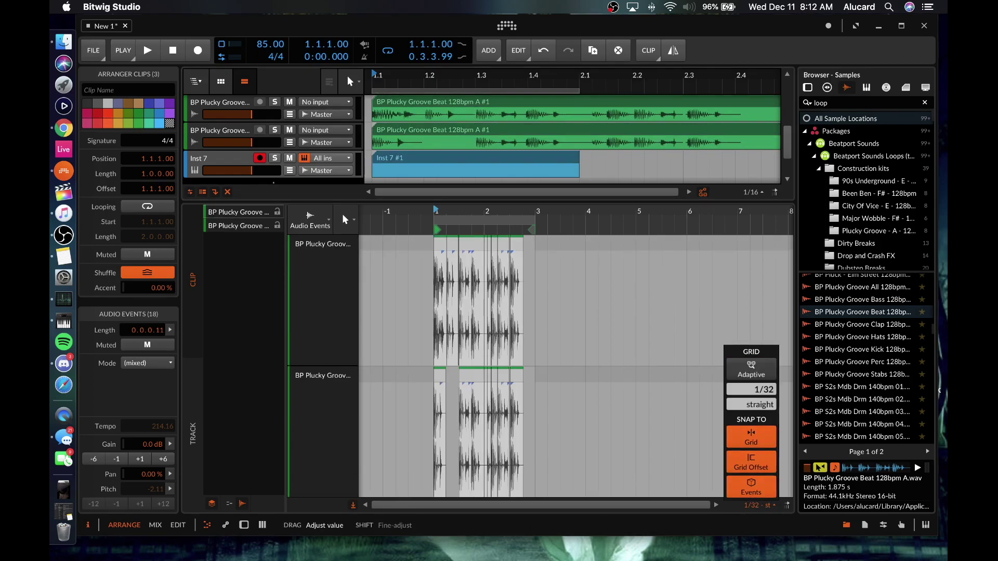
{"action": "left_click", "coordinate": [401, 335]}
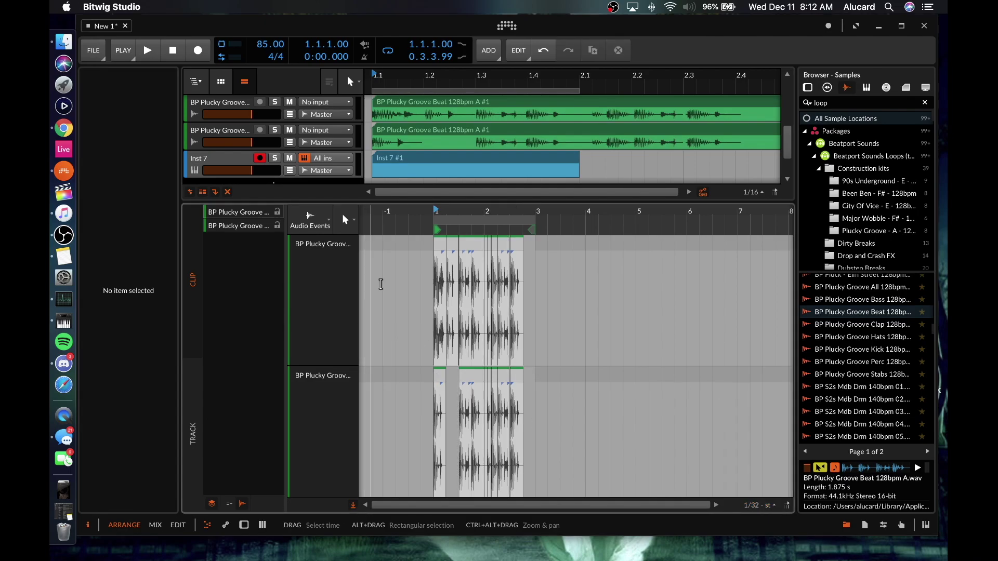